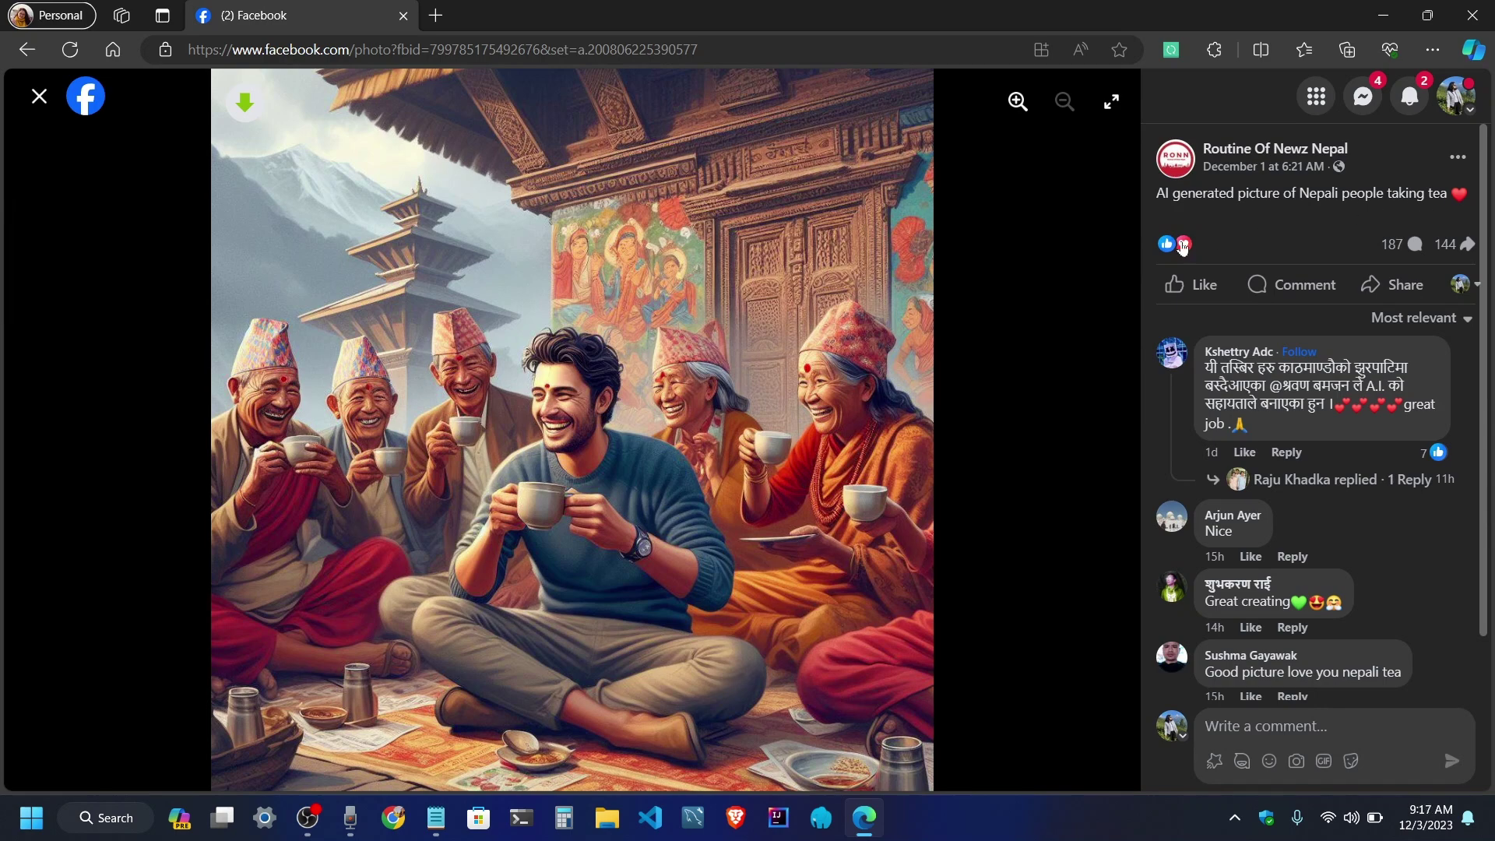
Zoom in on the AI-generated tea picture in the Facebook post and zoom back out
click(1017, 101)
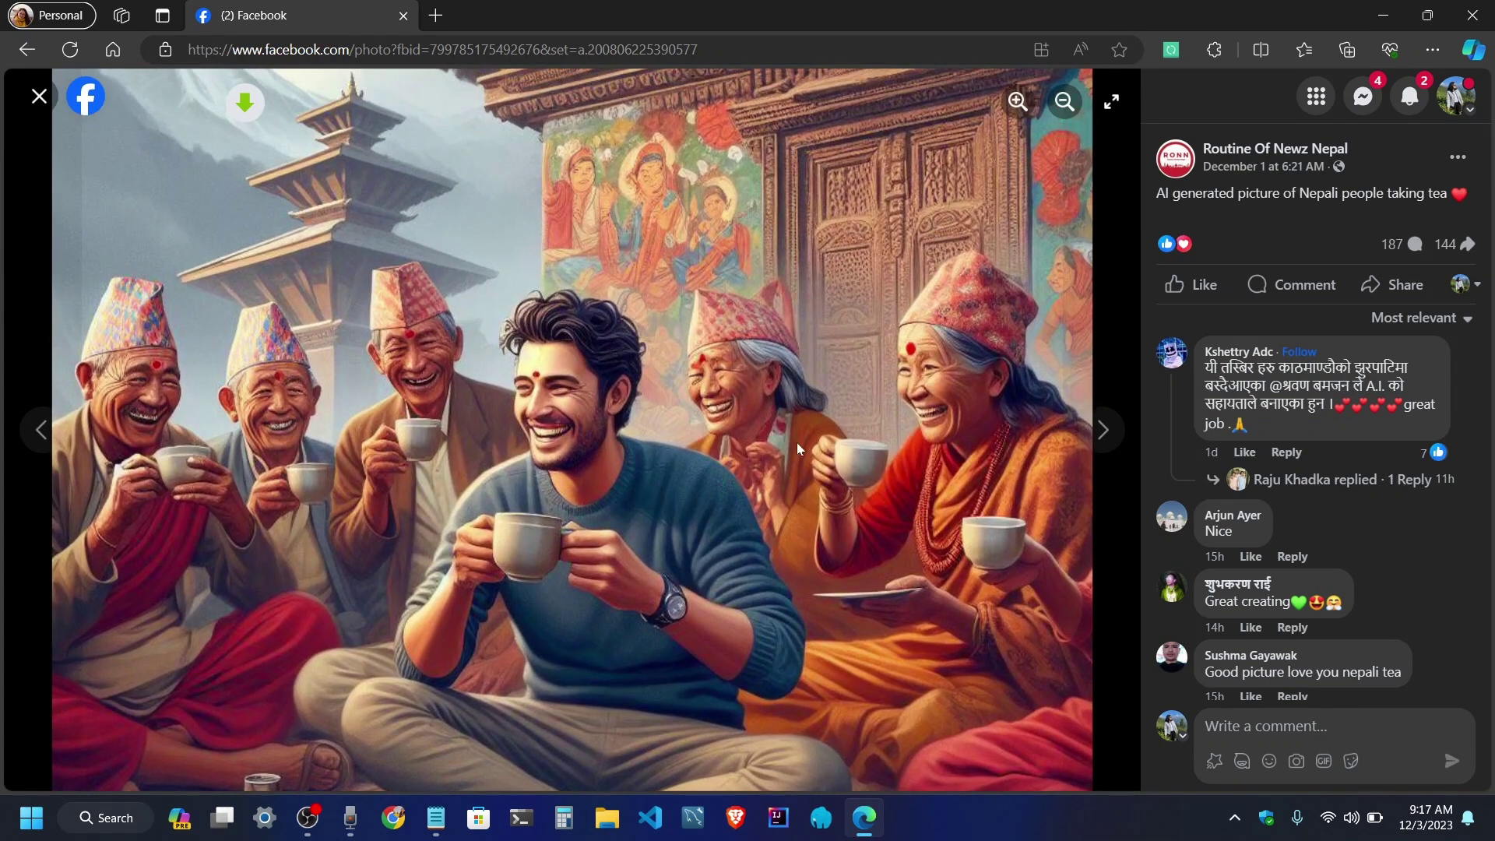
click(1063, 104)
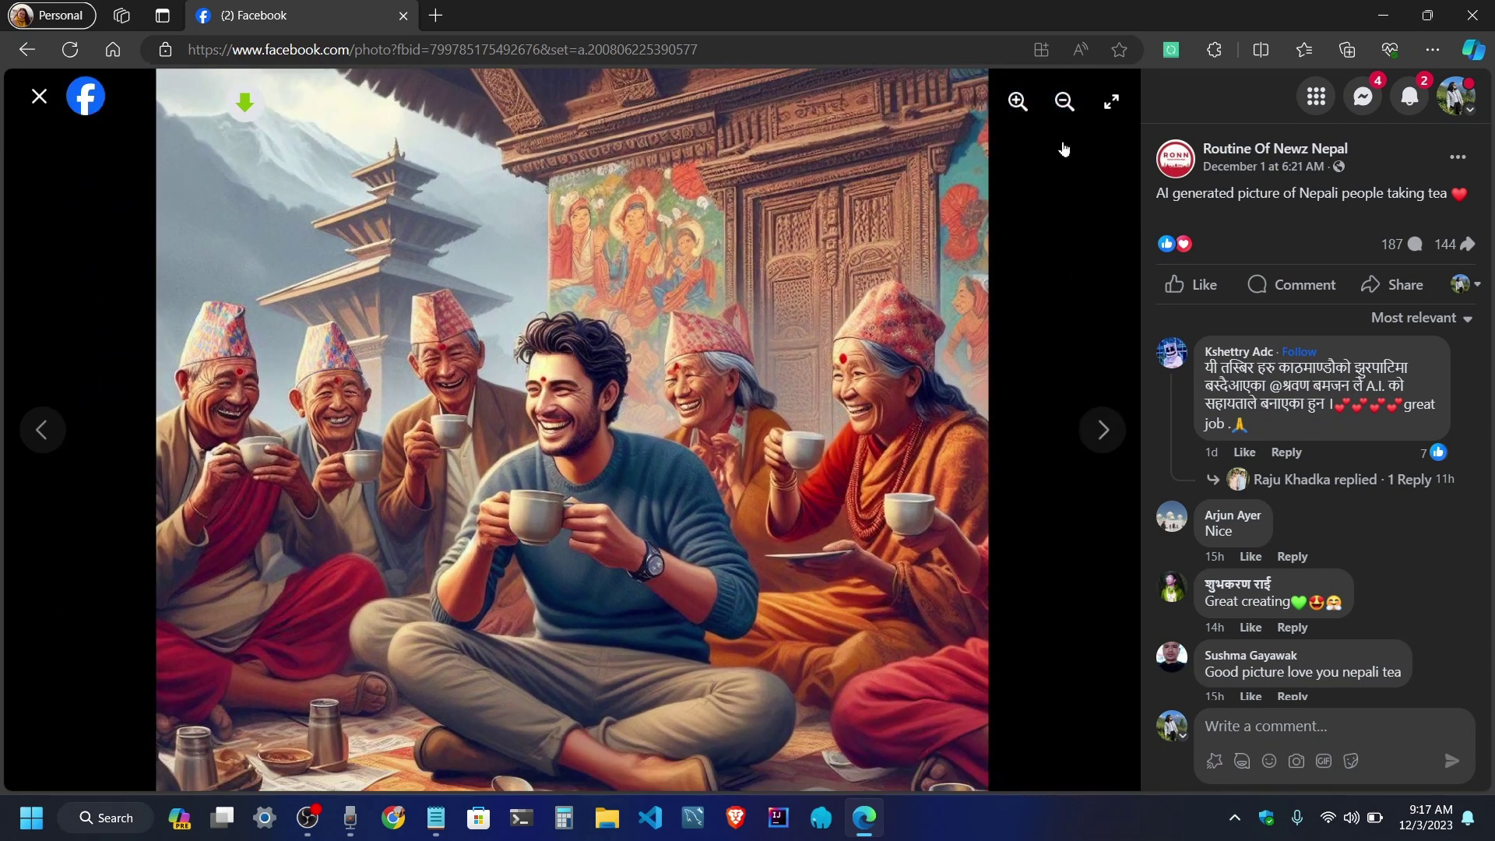
click(1061, 113)
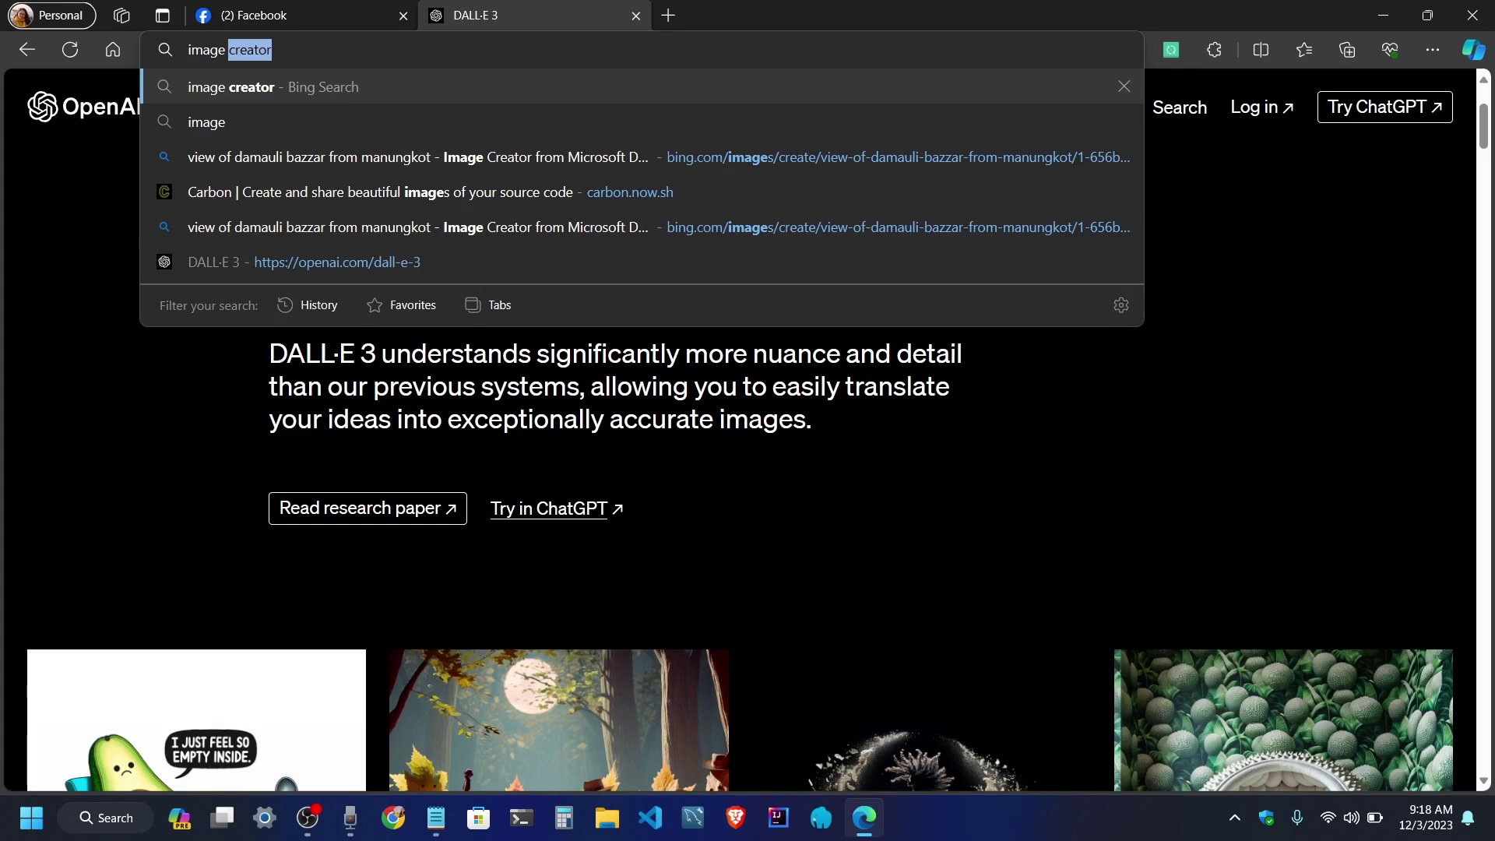
Search the web for "image creator" and open the Image Creator from Microsoft Designer site
key(Return)
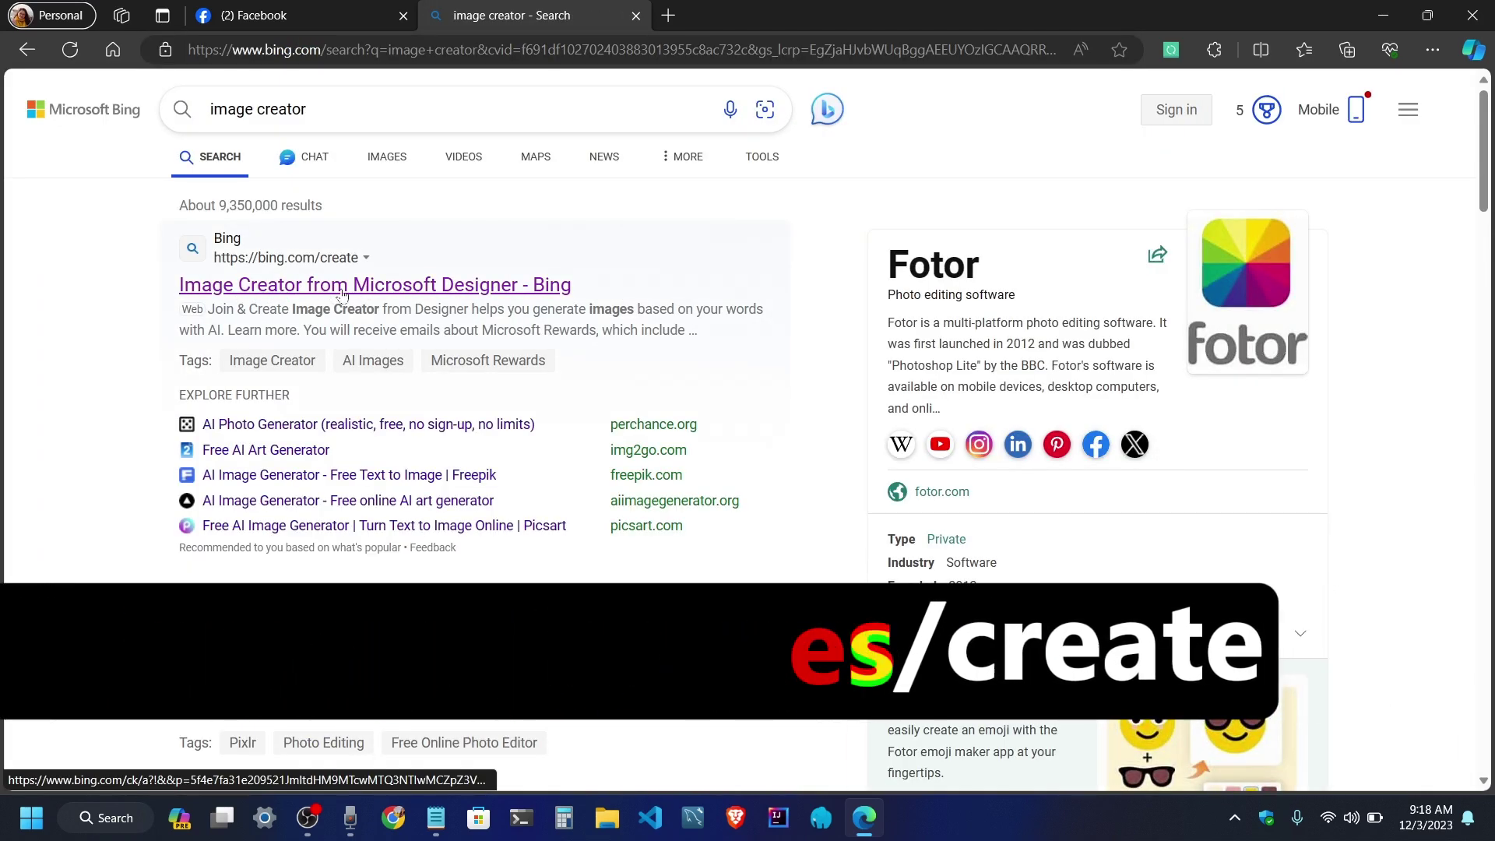
click(477, 286)
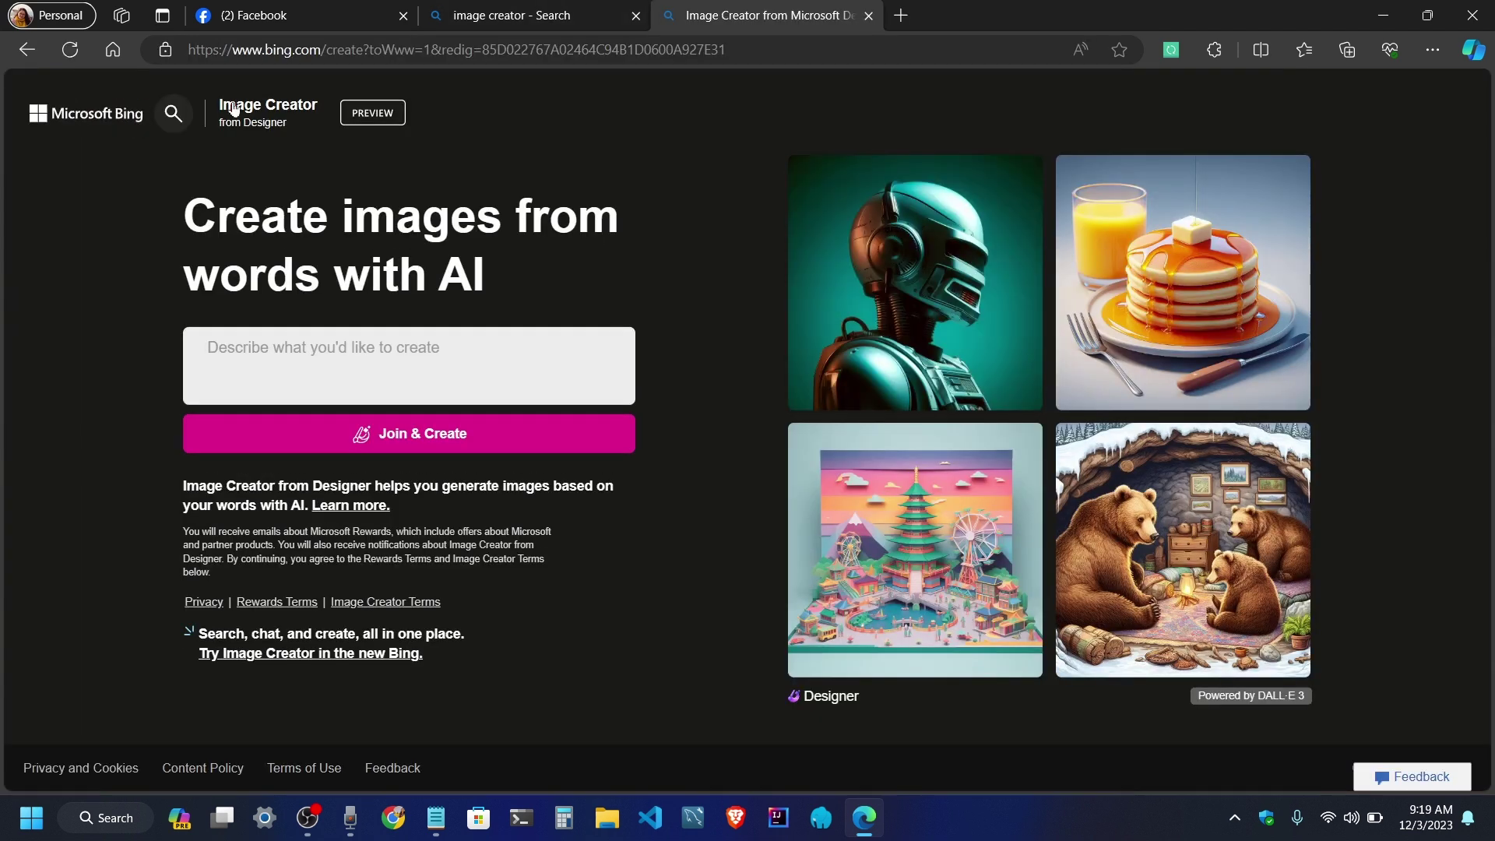
Join Image Creator and sign in with the Microsoft account's e-mail
click(417, 438)
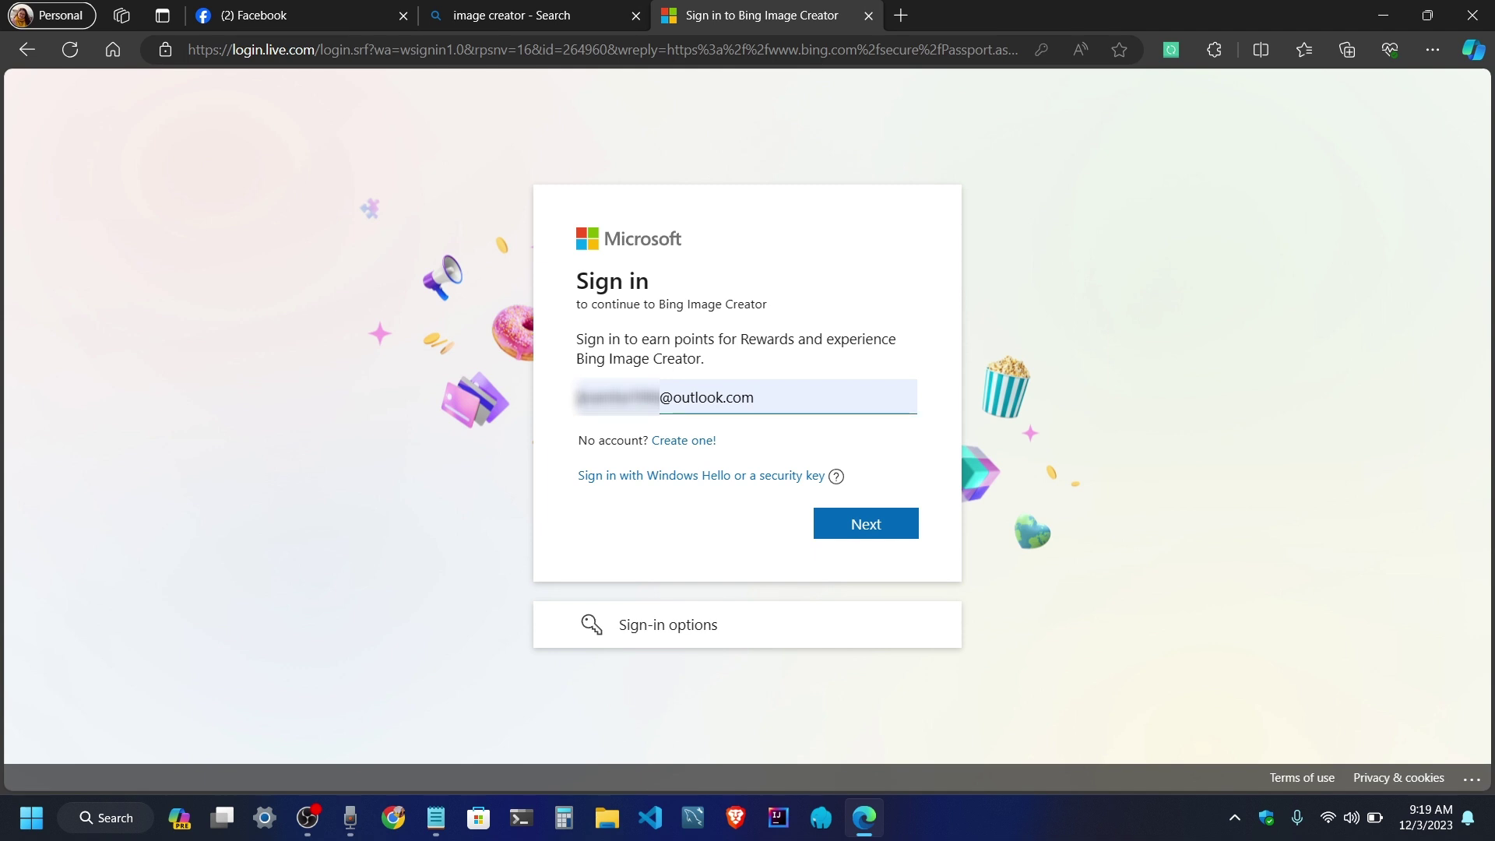
drag(580, 303, 829, 305)
click(827, 306)
key(Return)
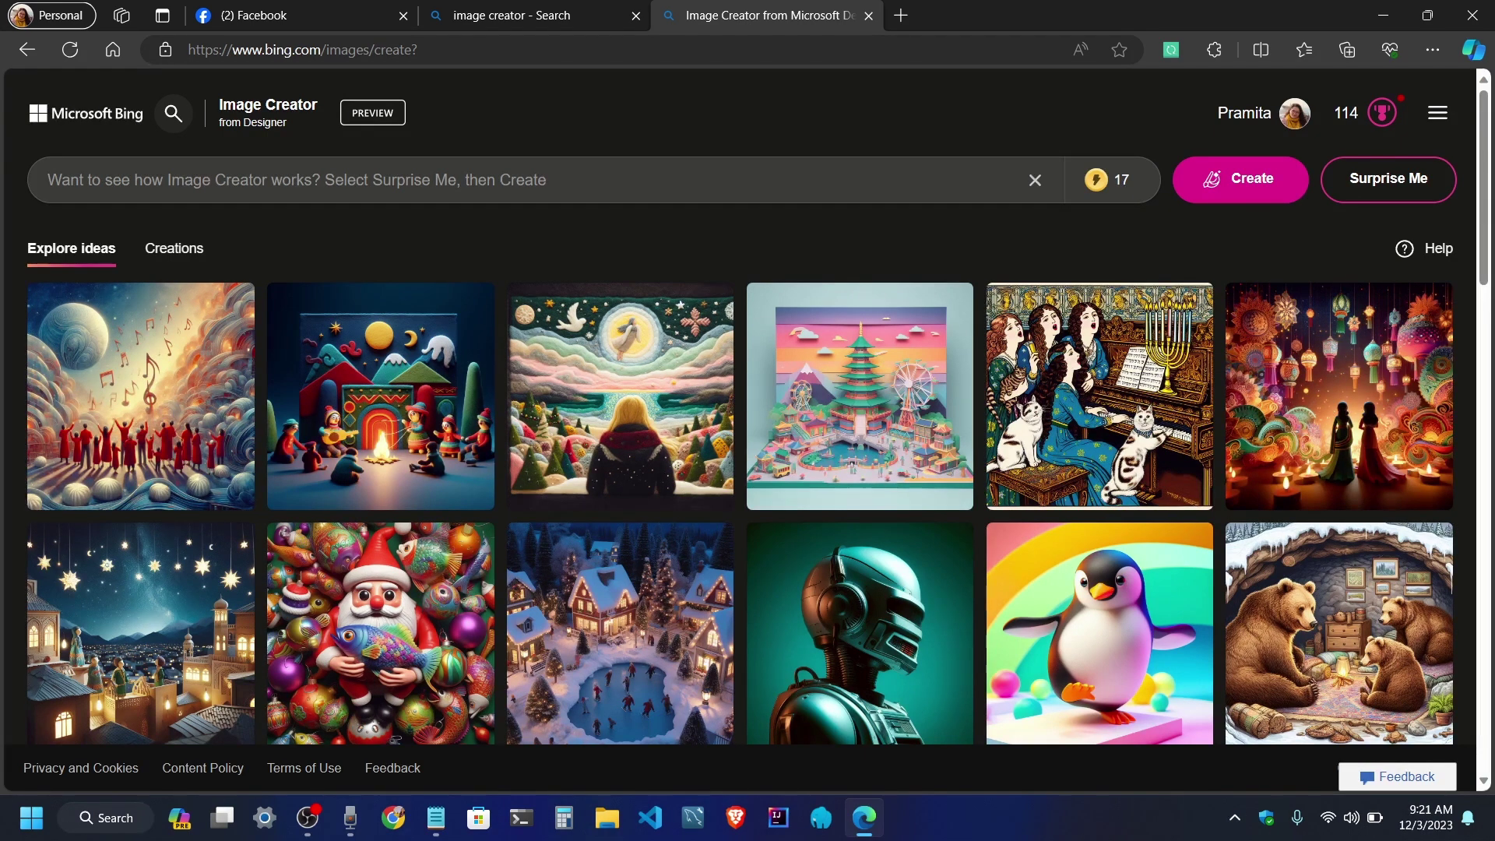
Check the Creations view and return to the Explore ideas gallery
click(491, 263)
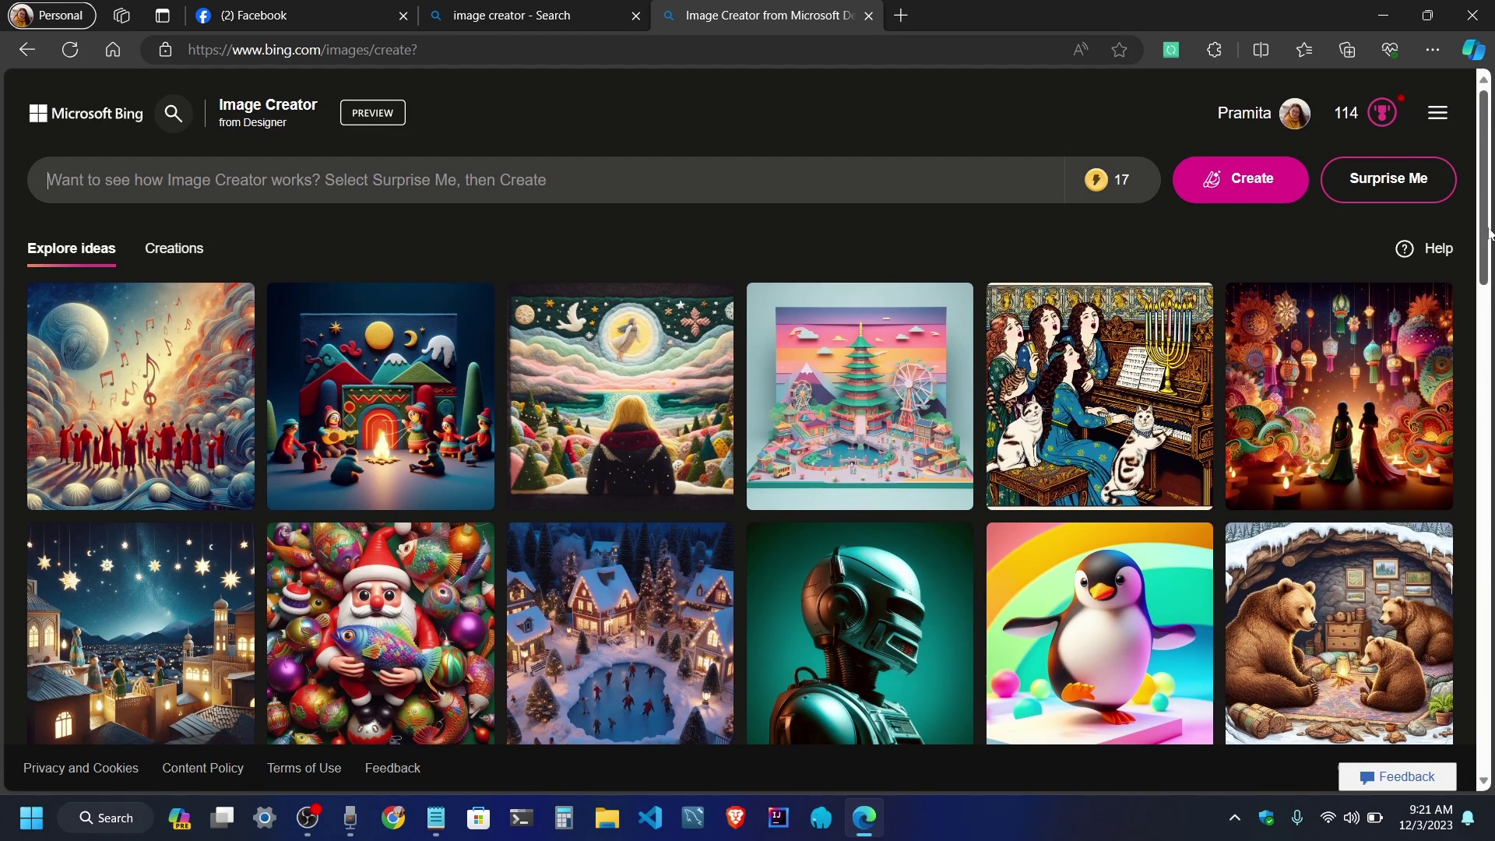
click(174, 249)
click(106, 249)
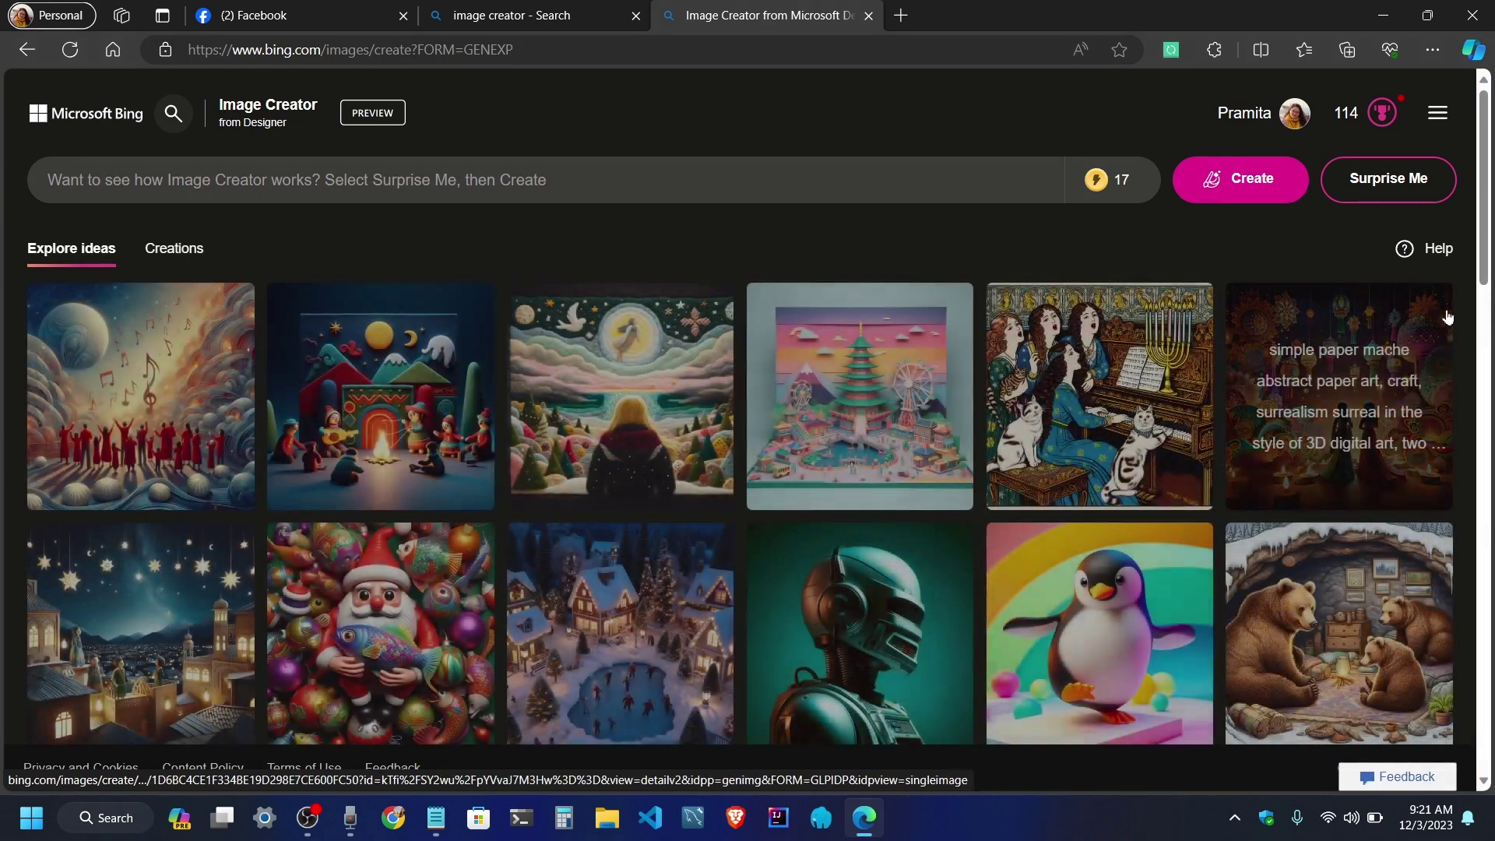
View the family of bears image and its prompt from the Explore ideas gallery, and close it
scroll(1446, 317, down, 3)
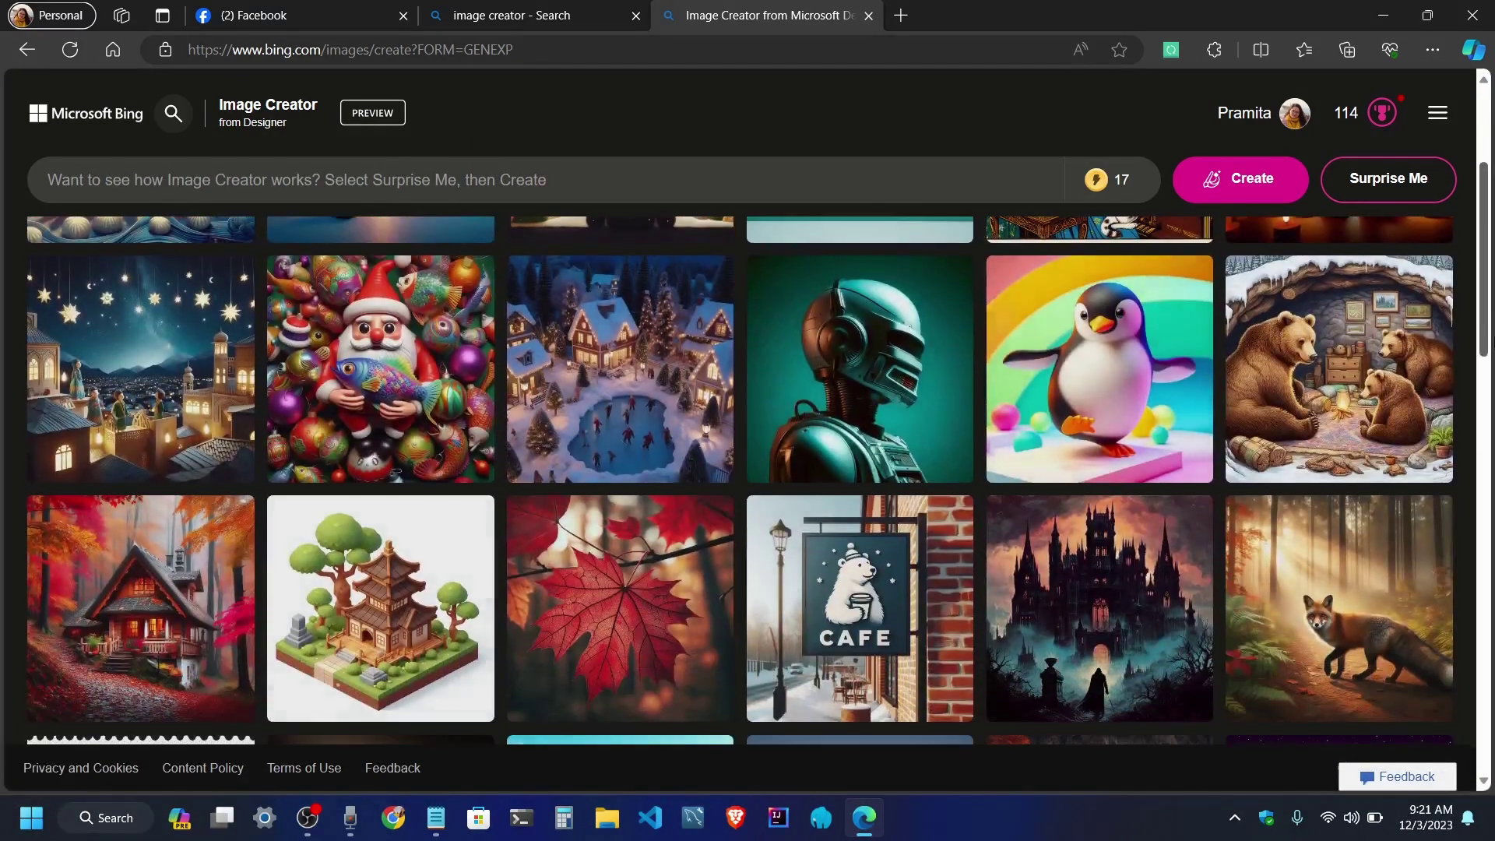
scroll(740, 479, down, 1)
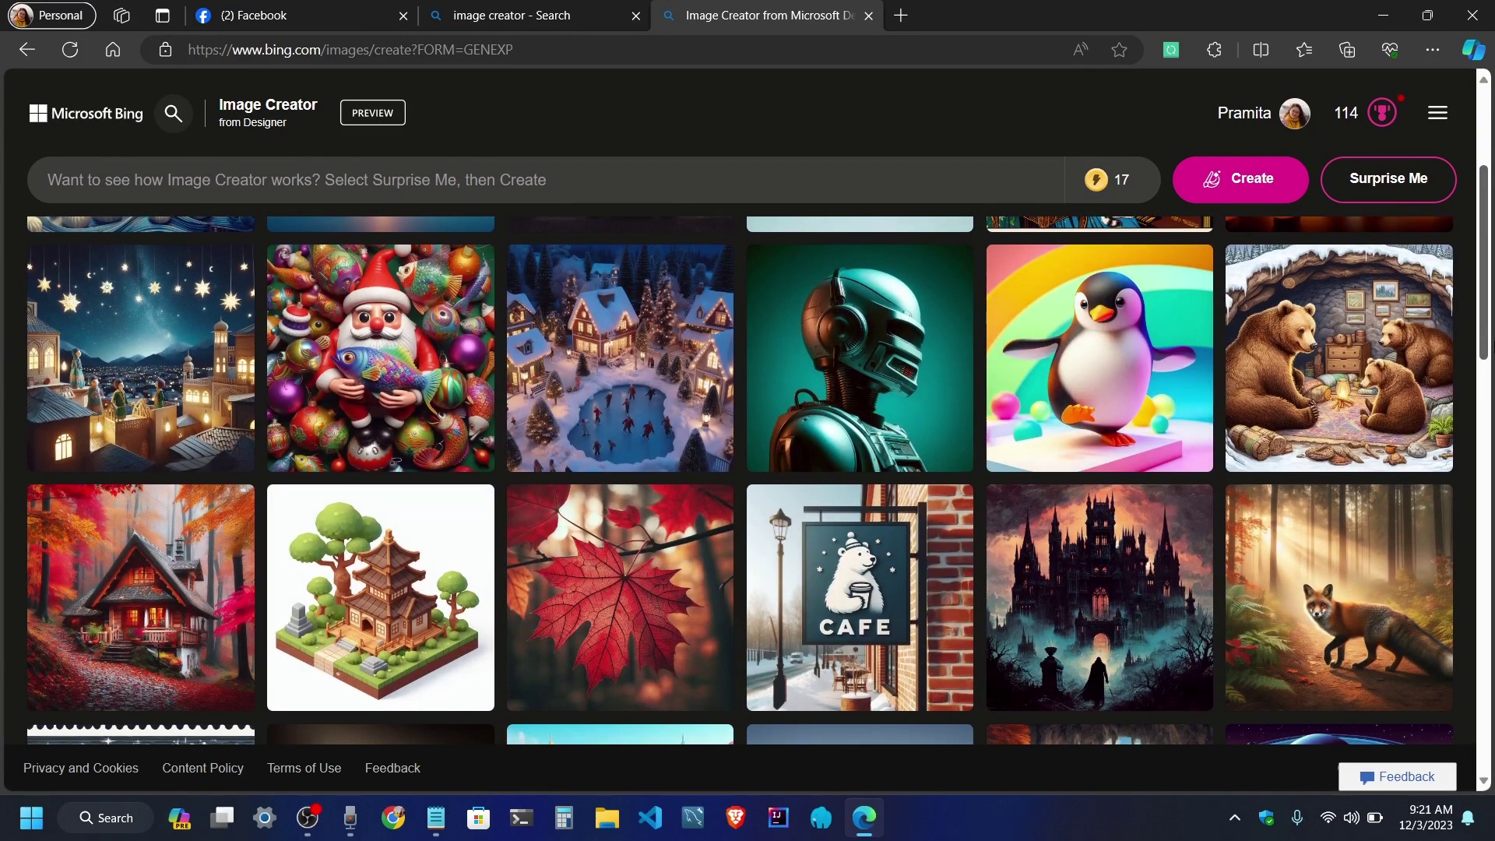
mouse_move(1369, 375)
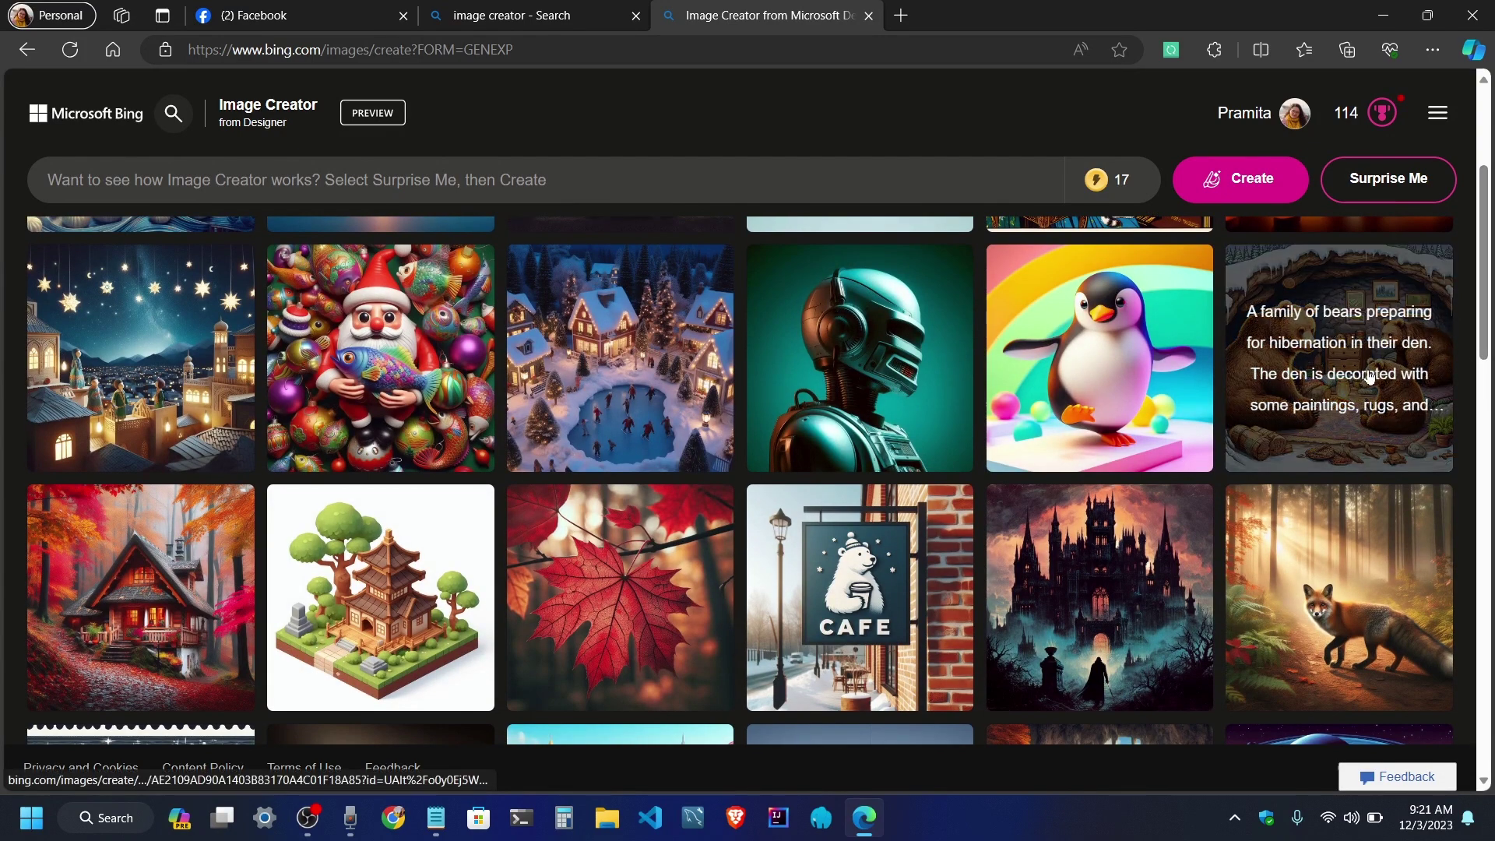
click(1352, 428)
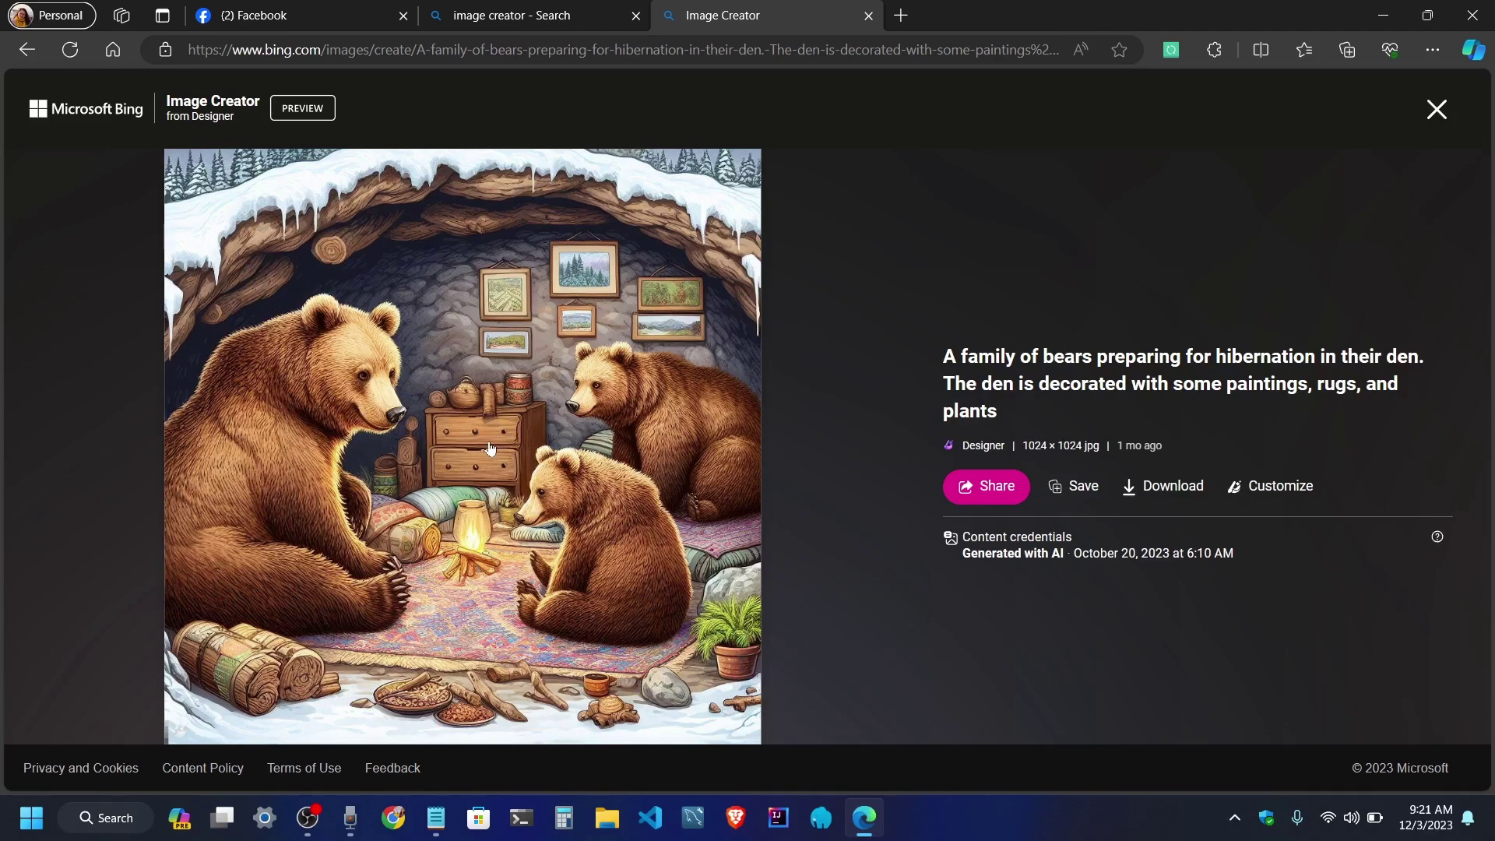
click(1435, 110)
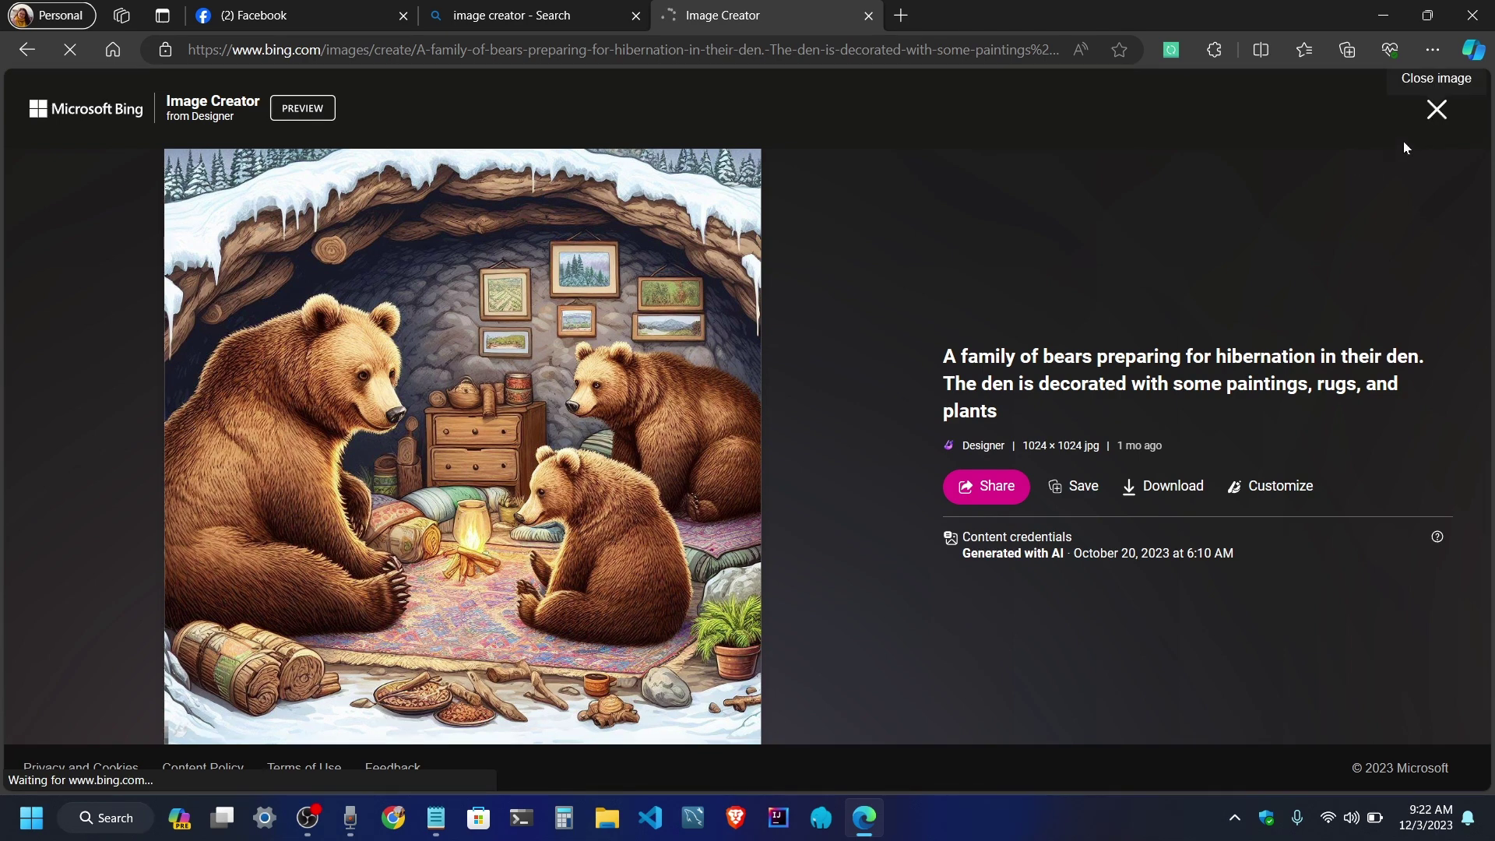
click(1437, 113)
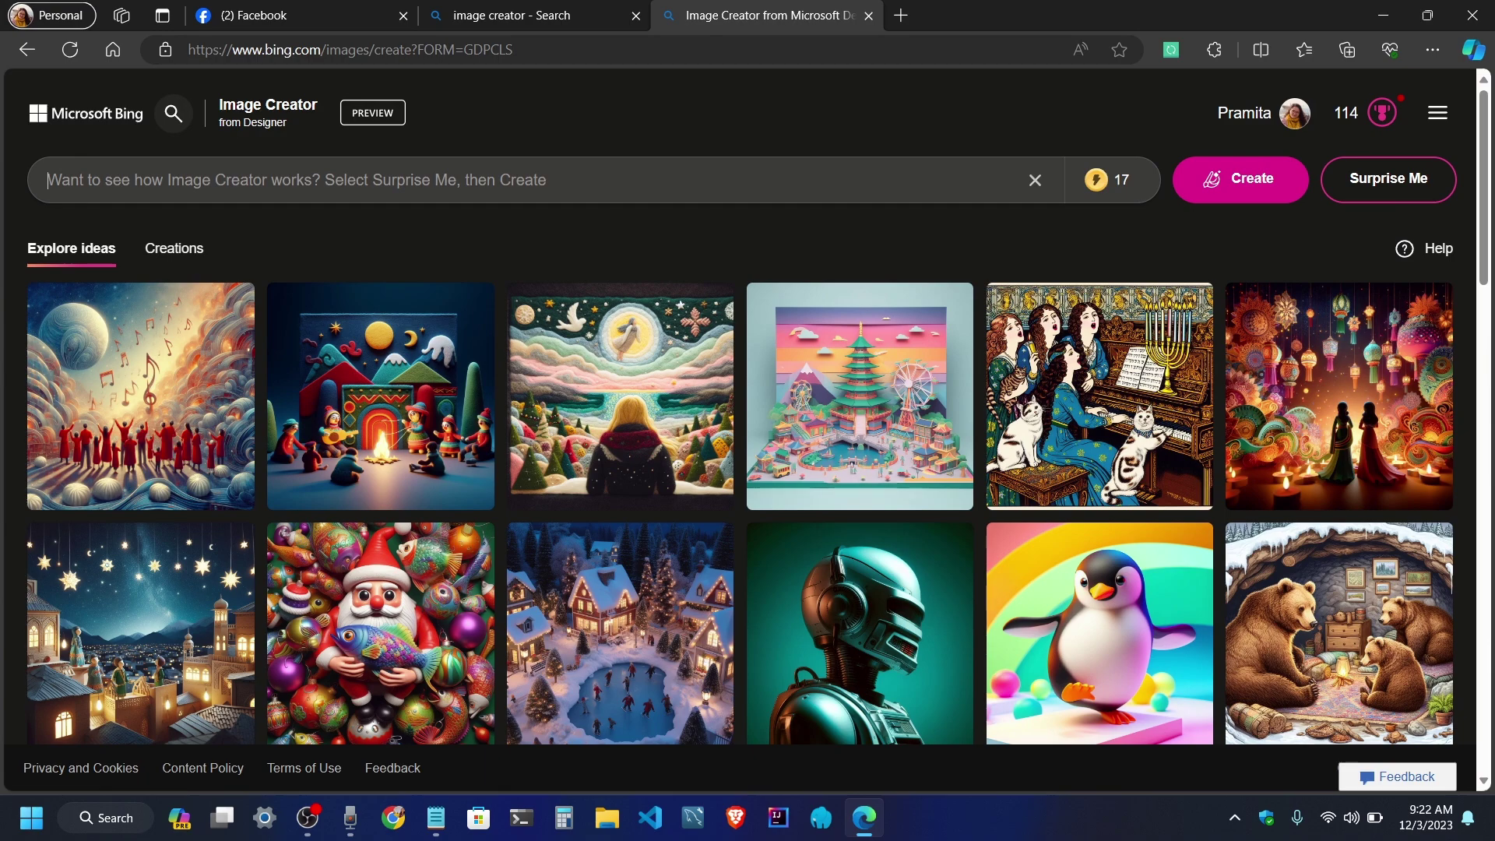
Open the first image of the Nepalese Newari tea gathering creation and save it to the Saved Images collection
scroll(1351, 471, down, 7)
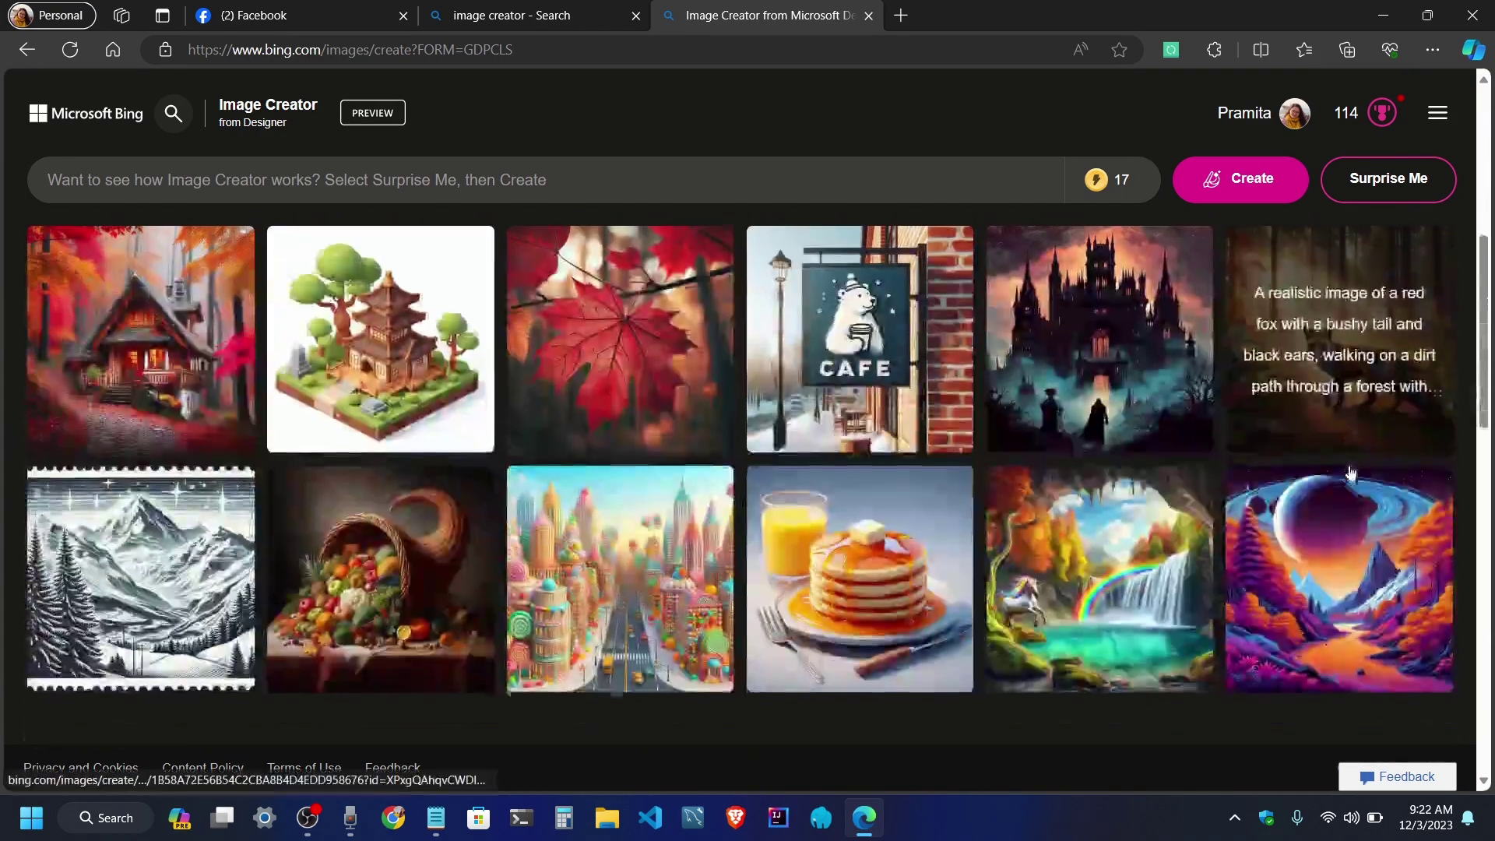
scroll(1350, 471, up, 4)
scroll(1351, 473, up, 3)
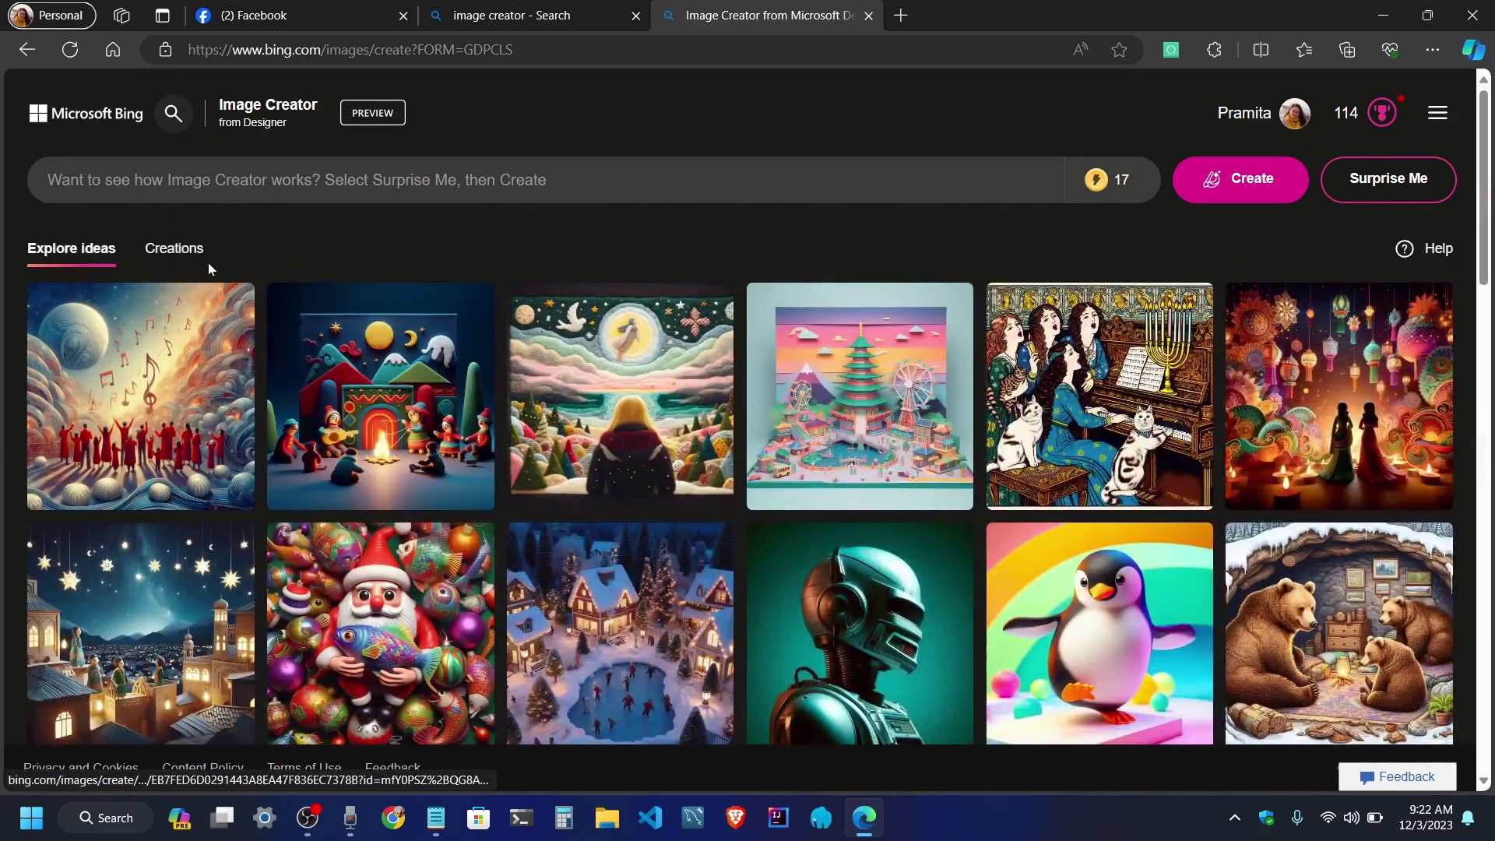
click(203, 256)
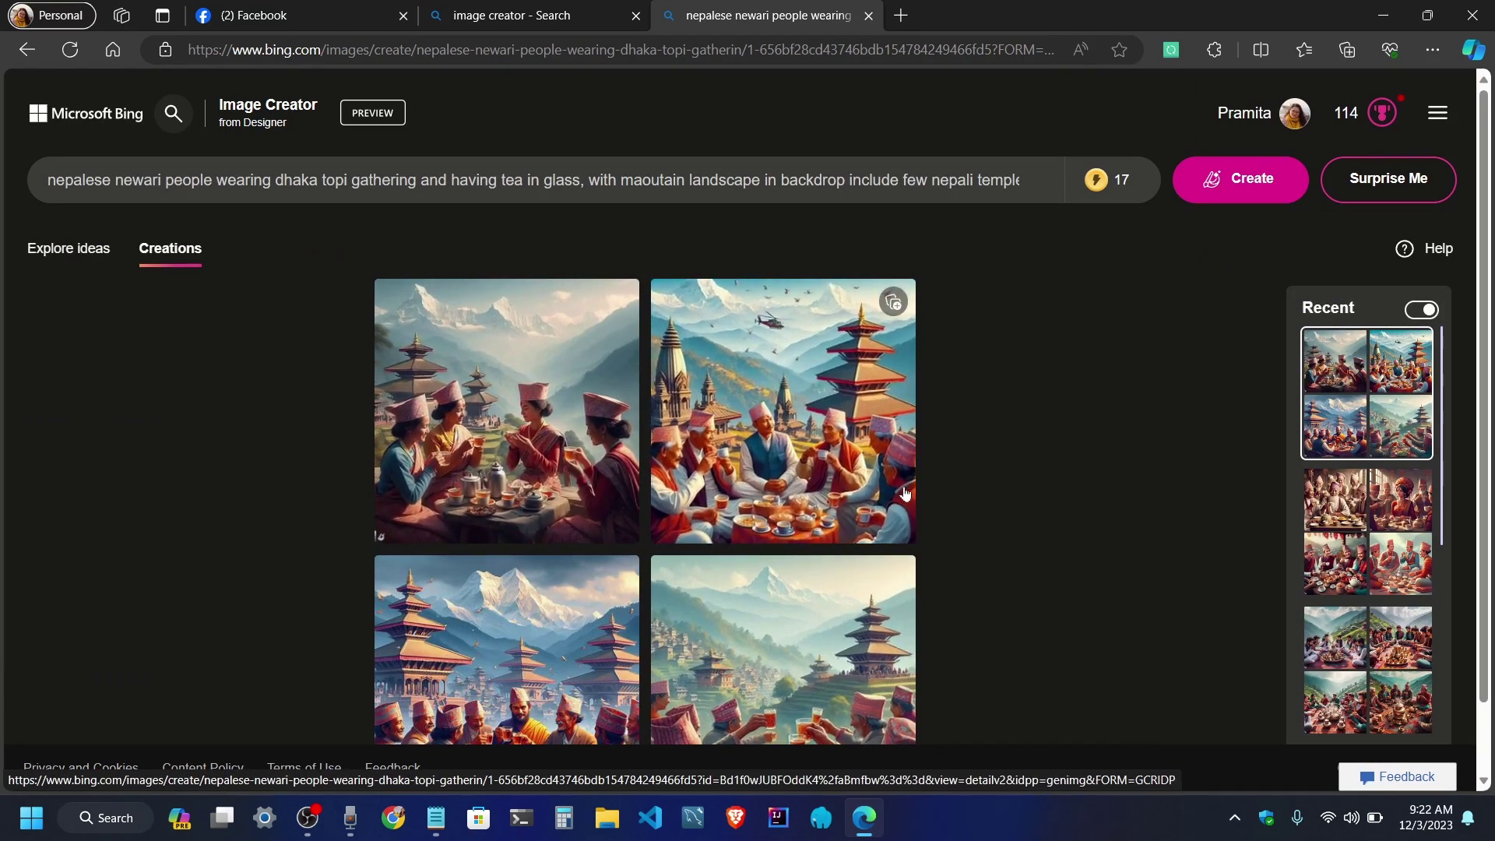
scroll(905, 494, down, 1)
click(543, 376)
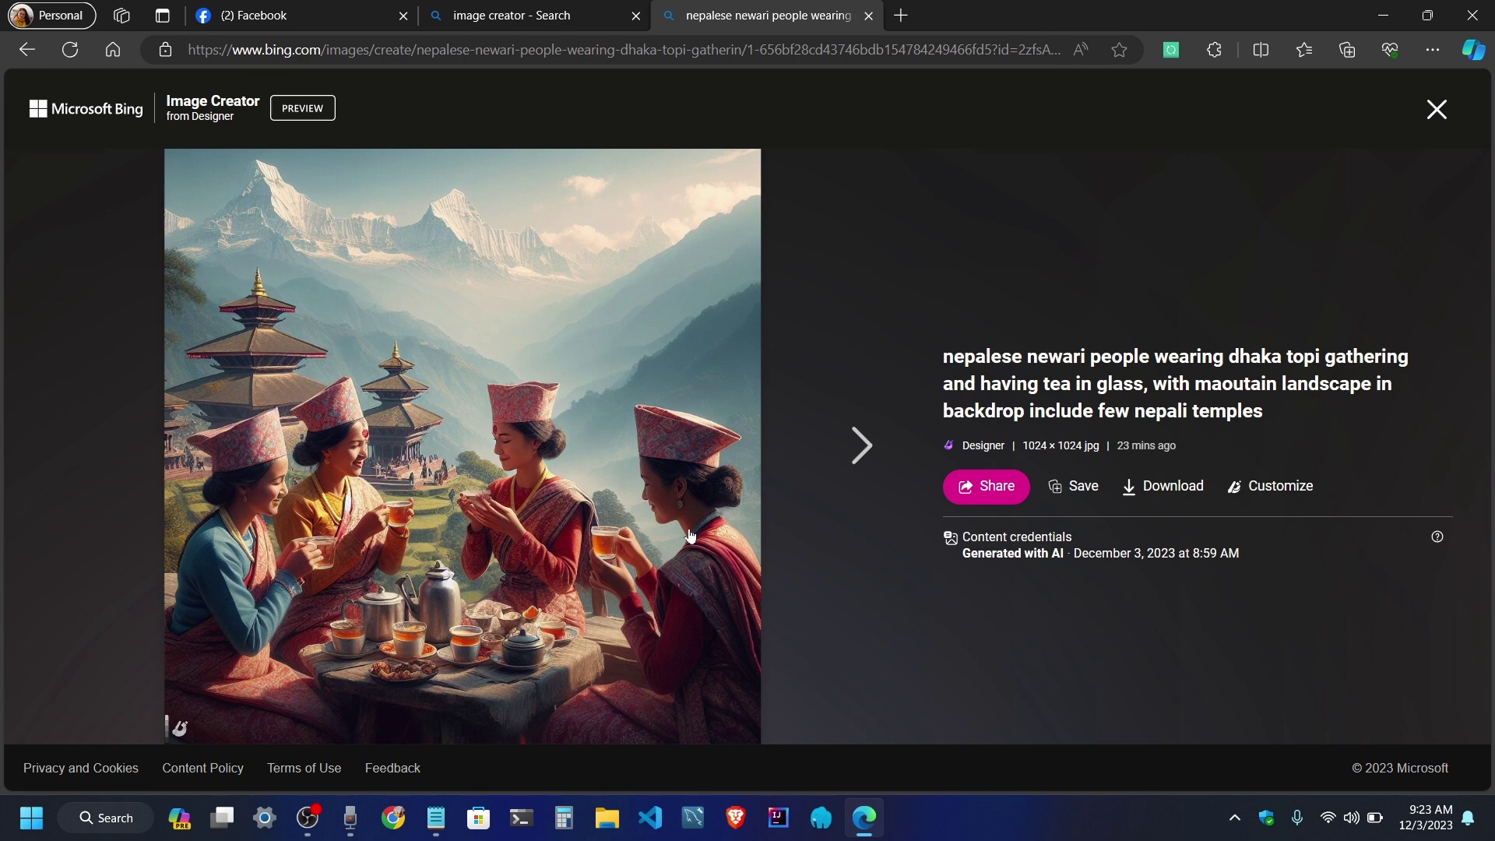
click(1069, 501)
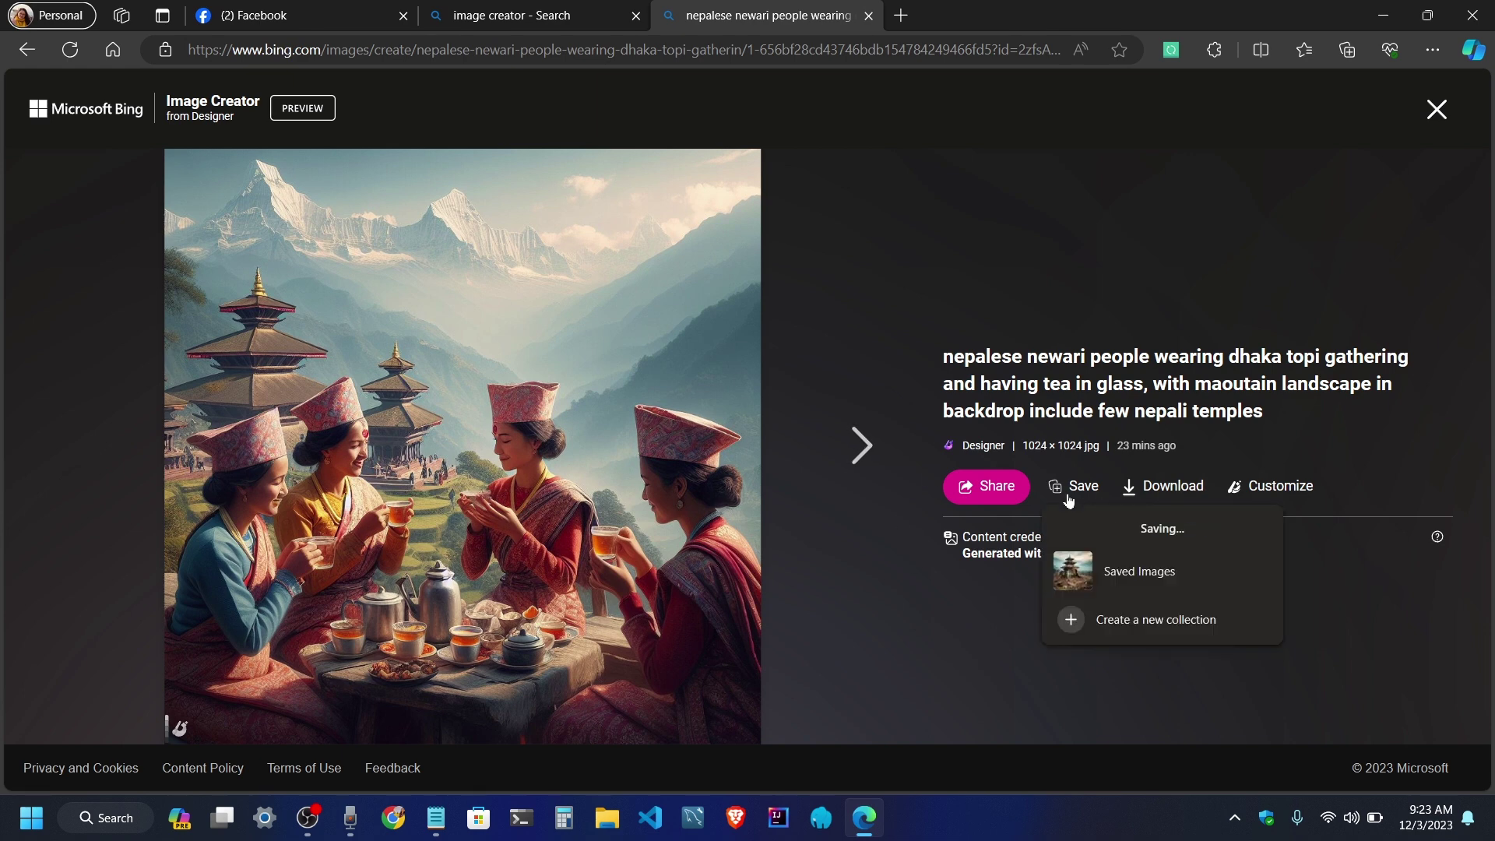
mouse_move(1078, 506)
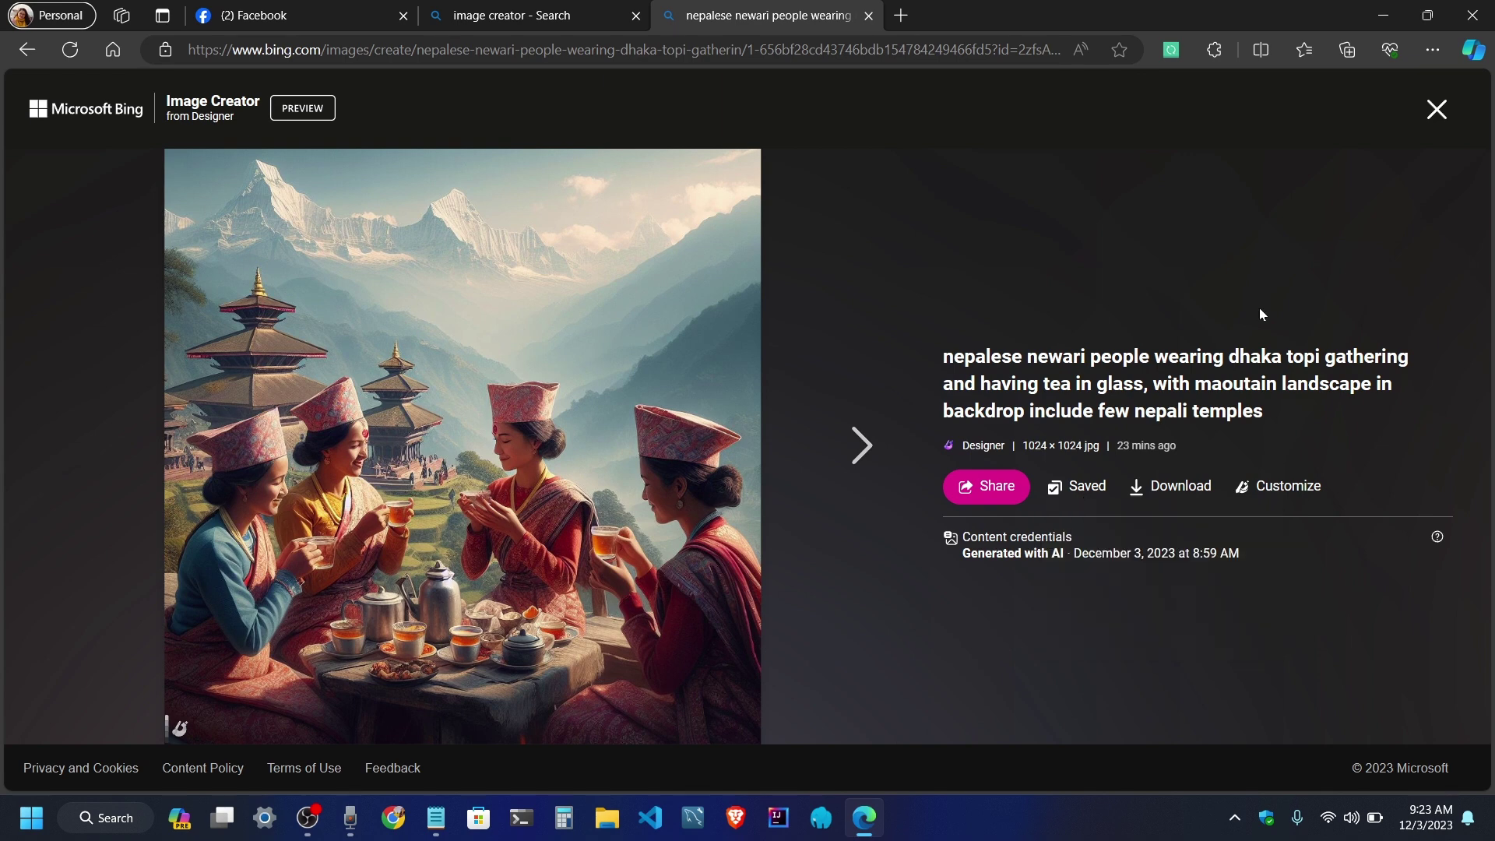
Review the Saved Images collection in the browser, and close both the collection and the enlarged tea gathering image
click(1345, 53)
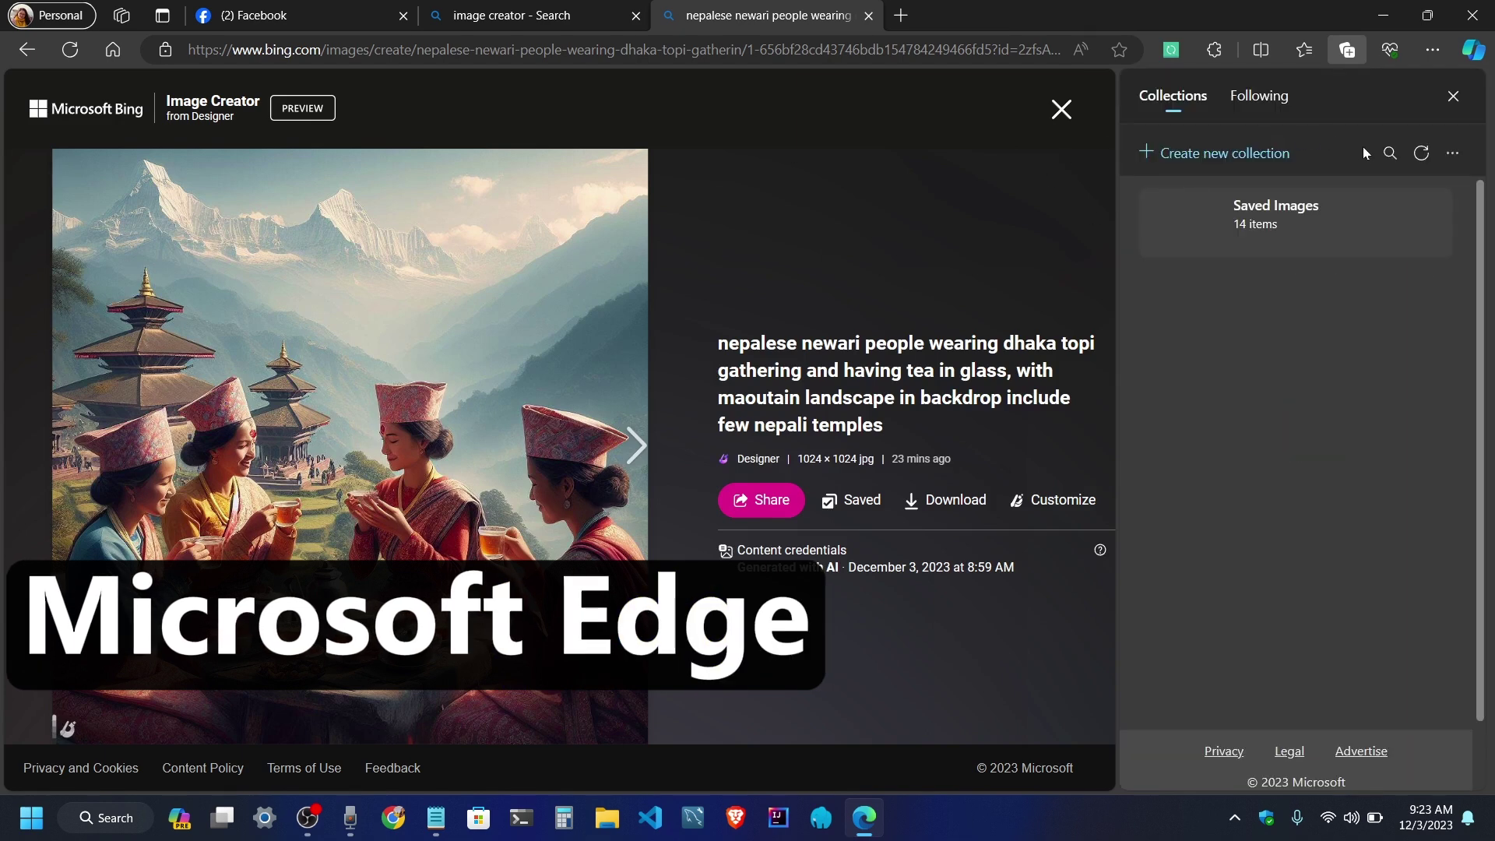
click(1314, 208)
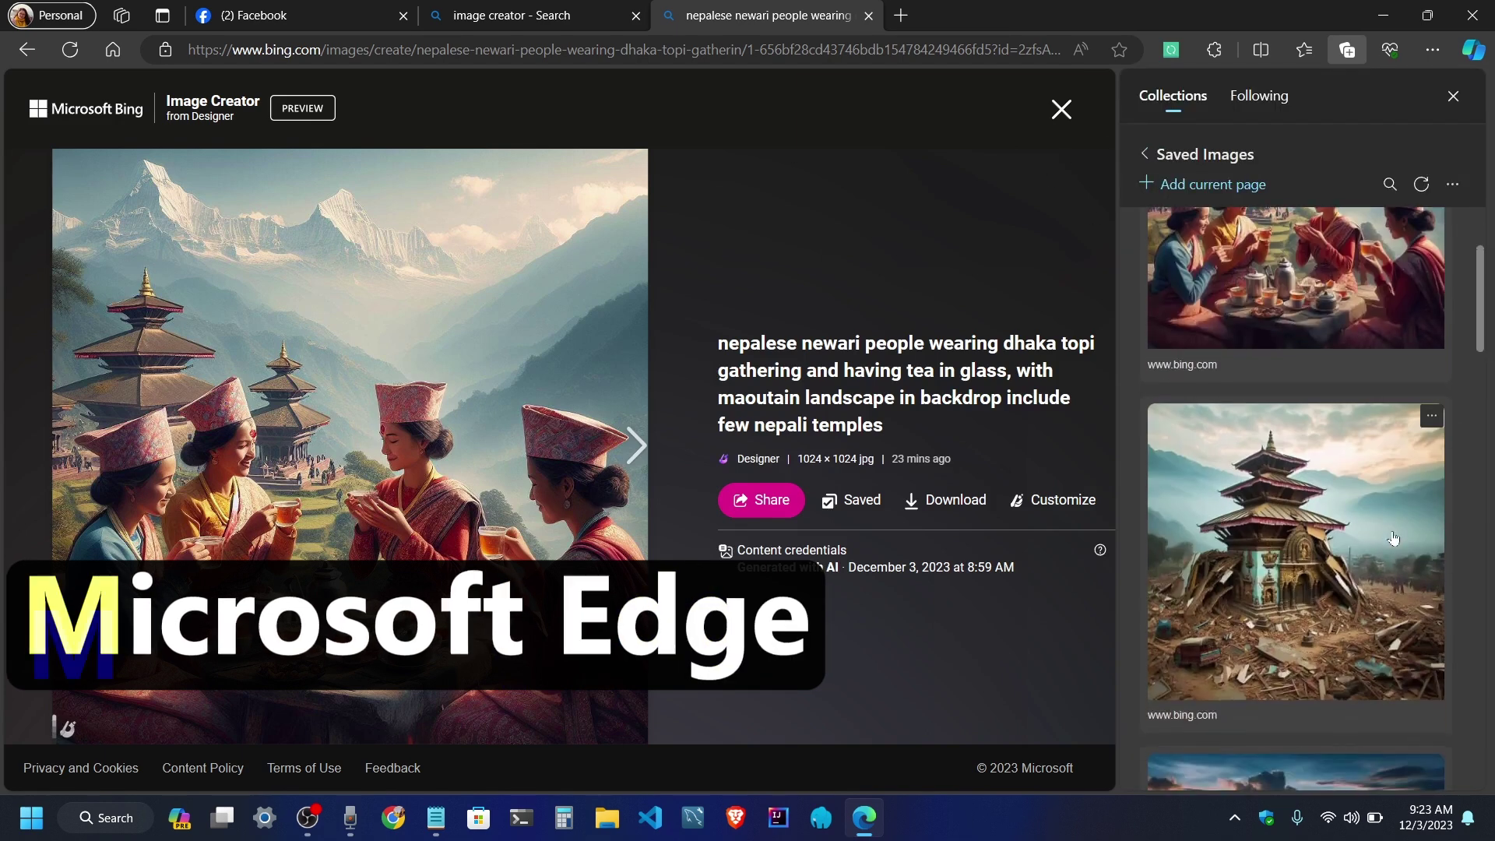
scroll(1432, 424, down, 5)
scroll(1448, 438, down, 5)
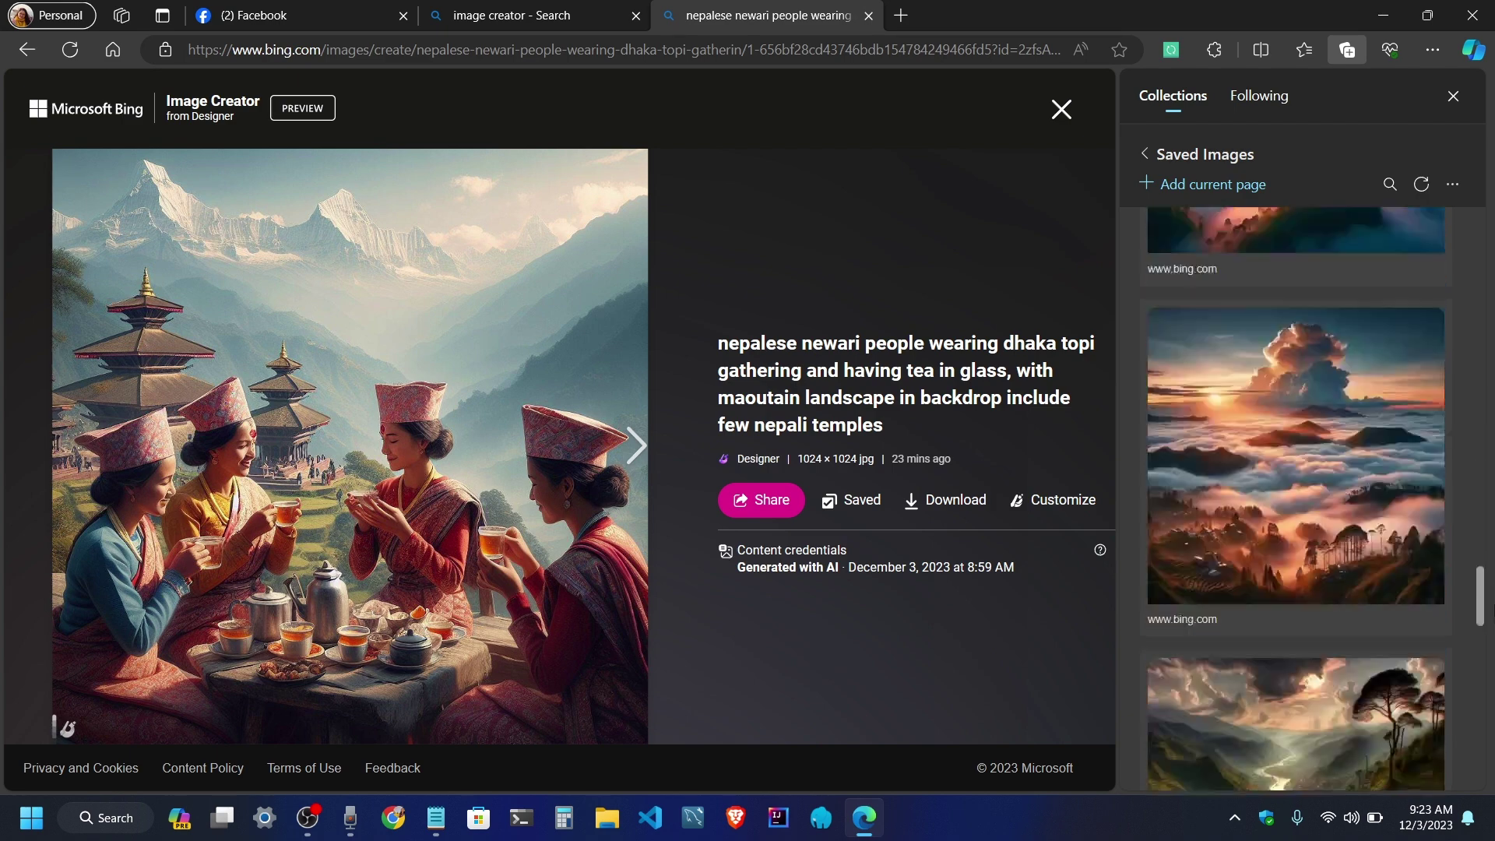
click(1452, 96)
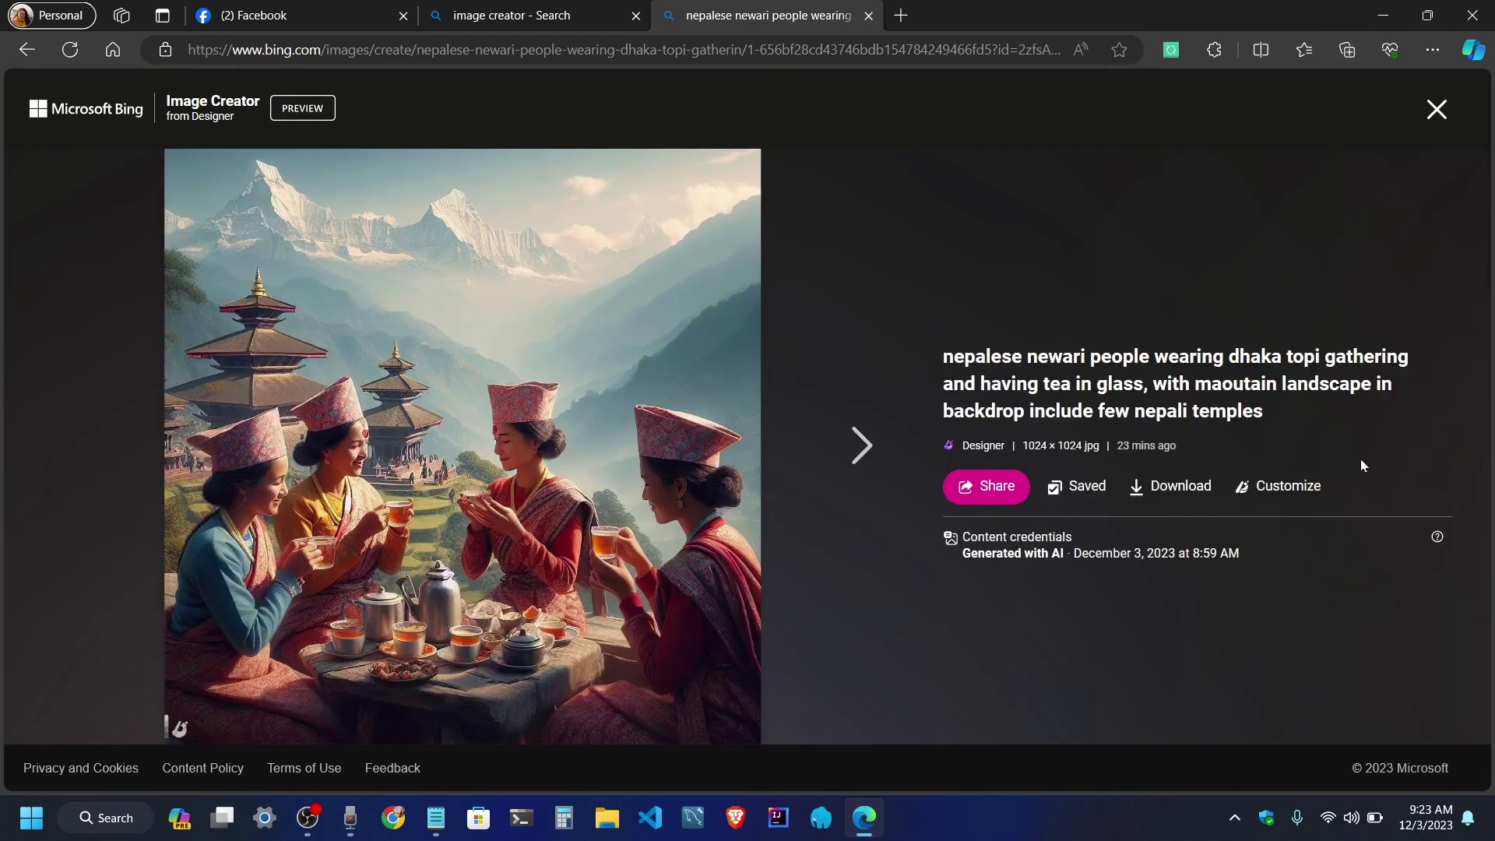
click(1436, 109)
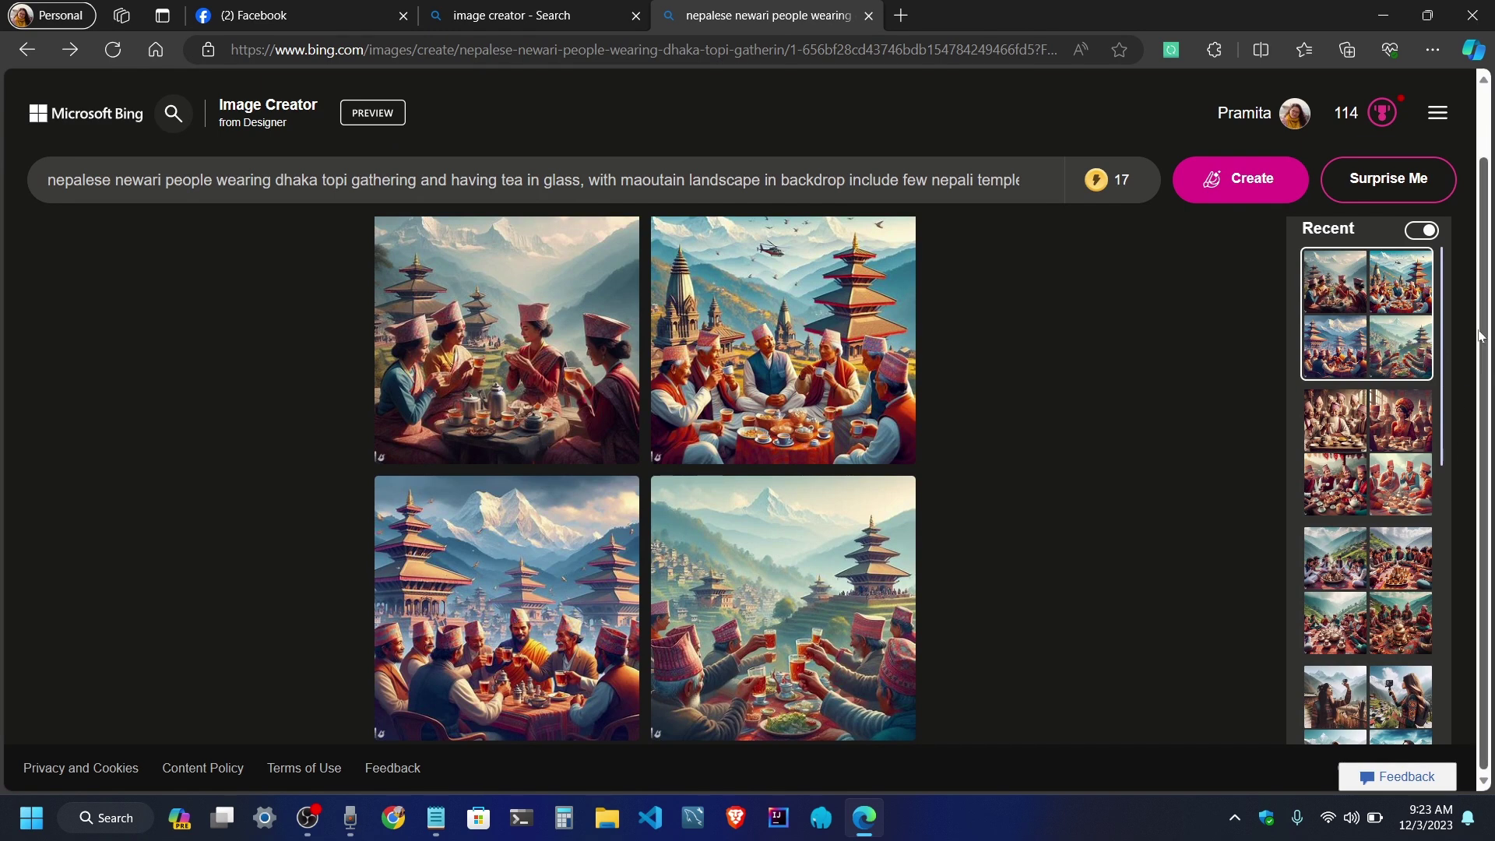
View the recent creation "view of damauli bazzar from manungkot" and close its enlarged image
drag(1440, 393, 1437, 658)
click(1438, 659)
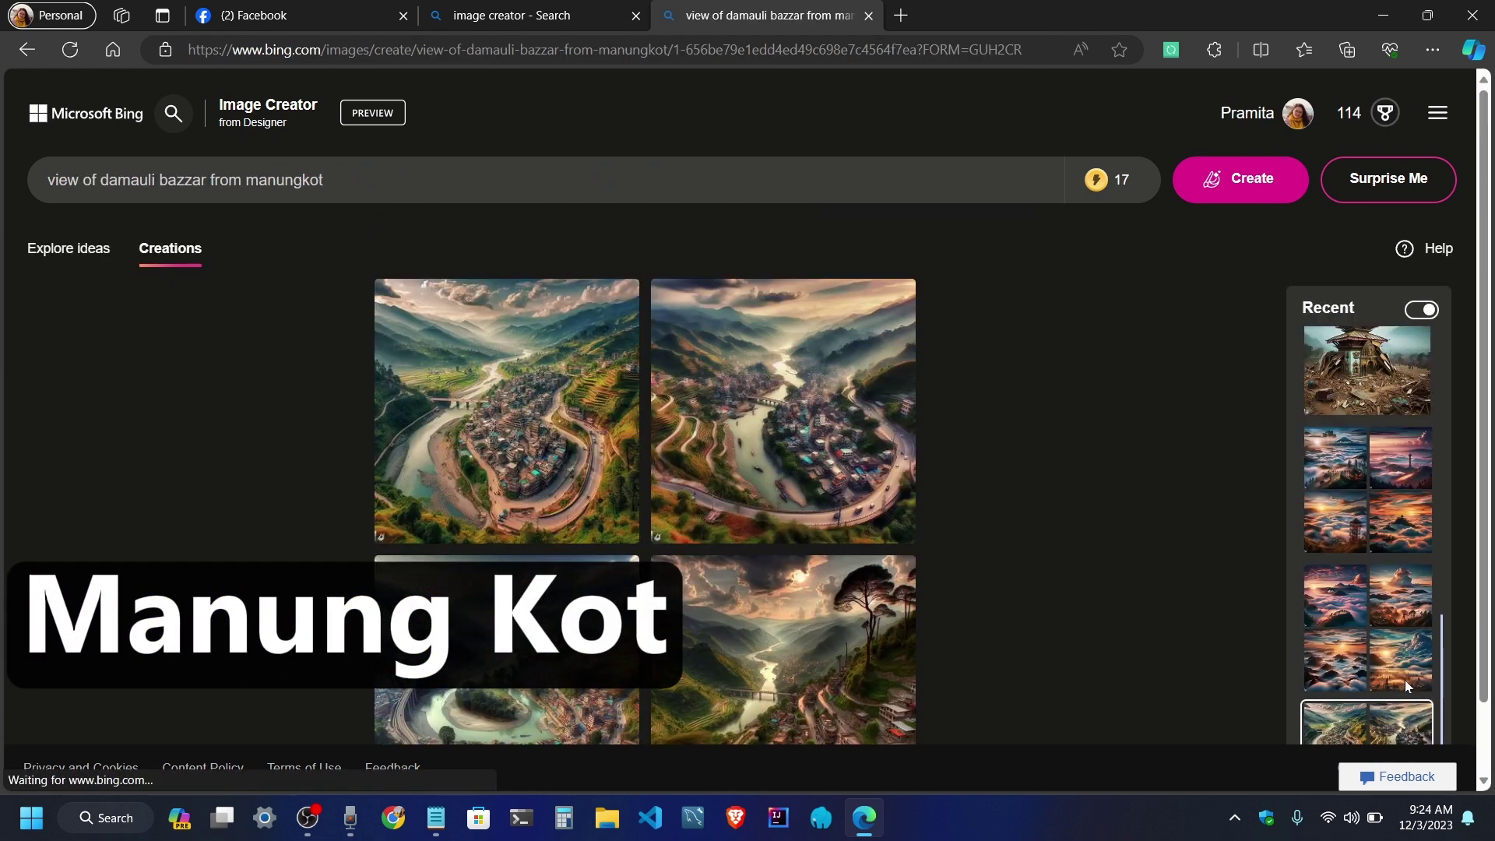
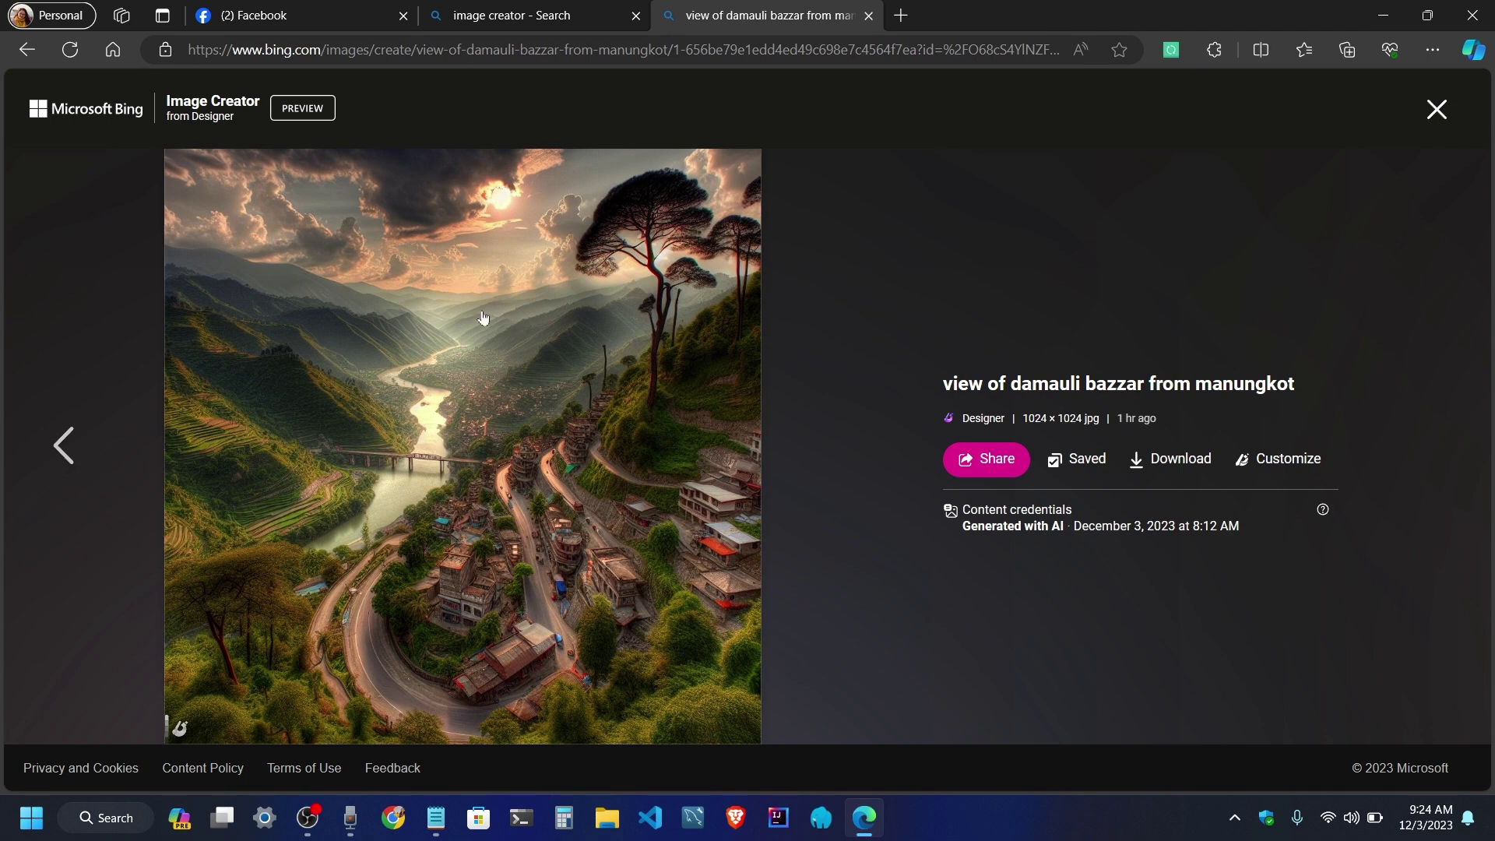
click(1435, 109)
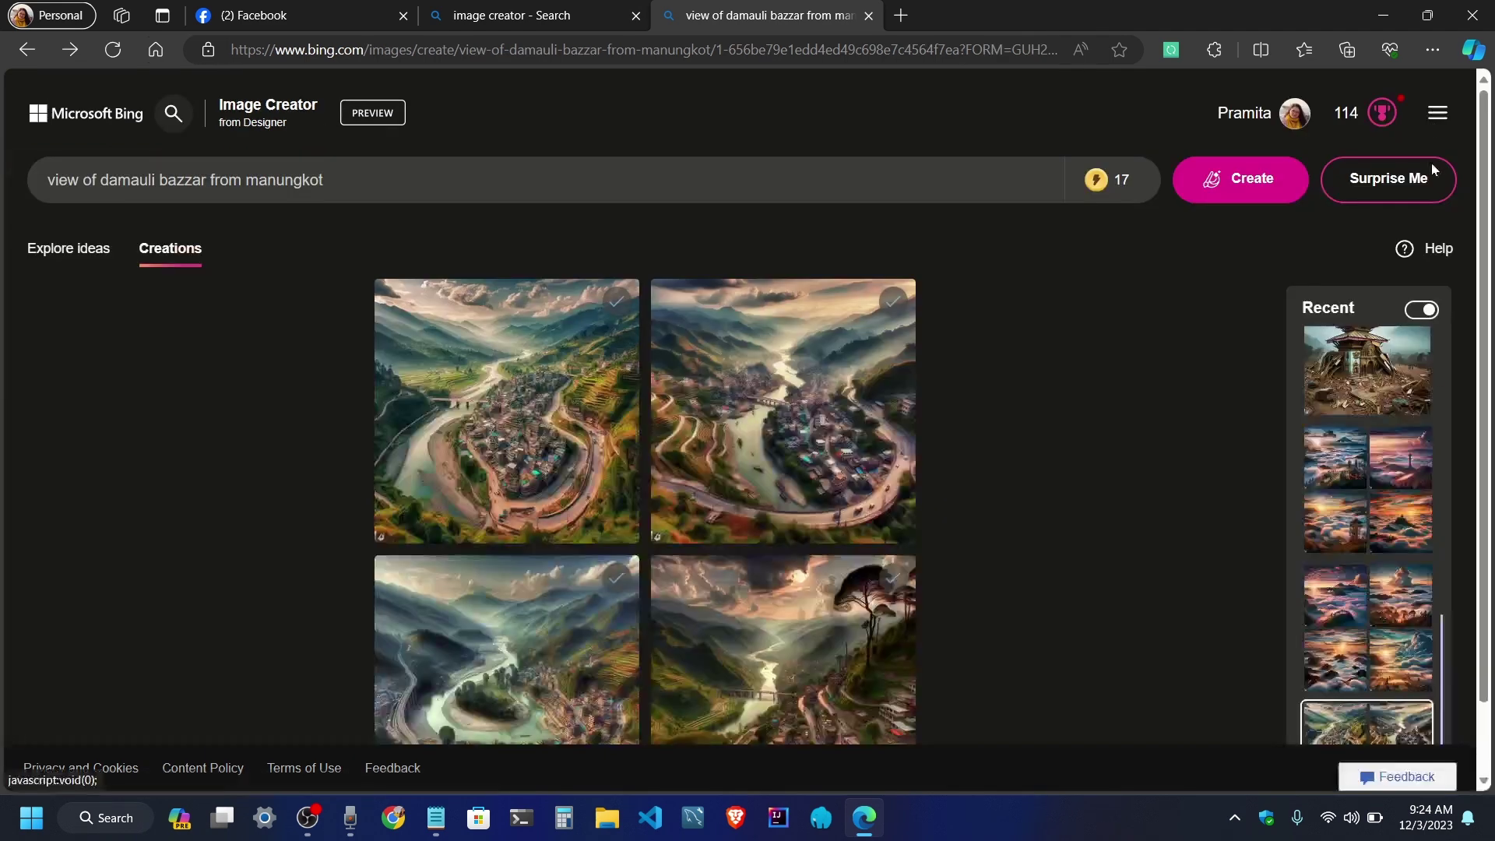
Open the recent creation "floating clouds of manungkot, with morning sunrise" and examine its prompt wording and four images
click(1393, 617)
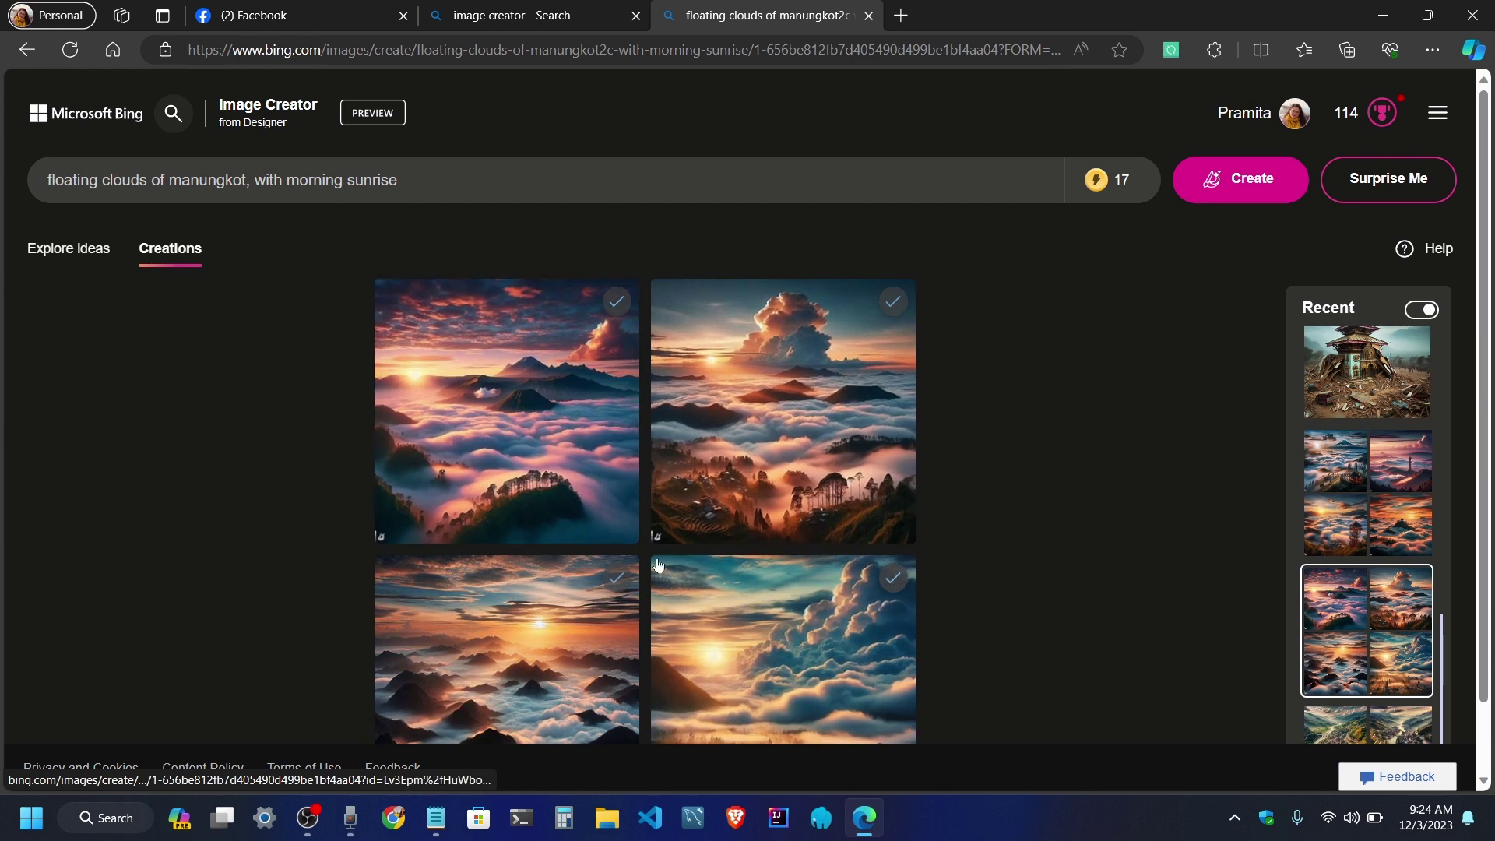
drag(47, 179, 380, 180)
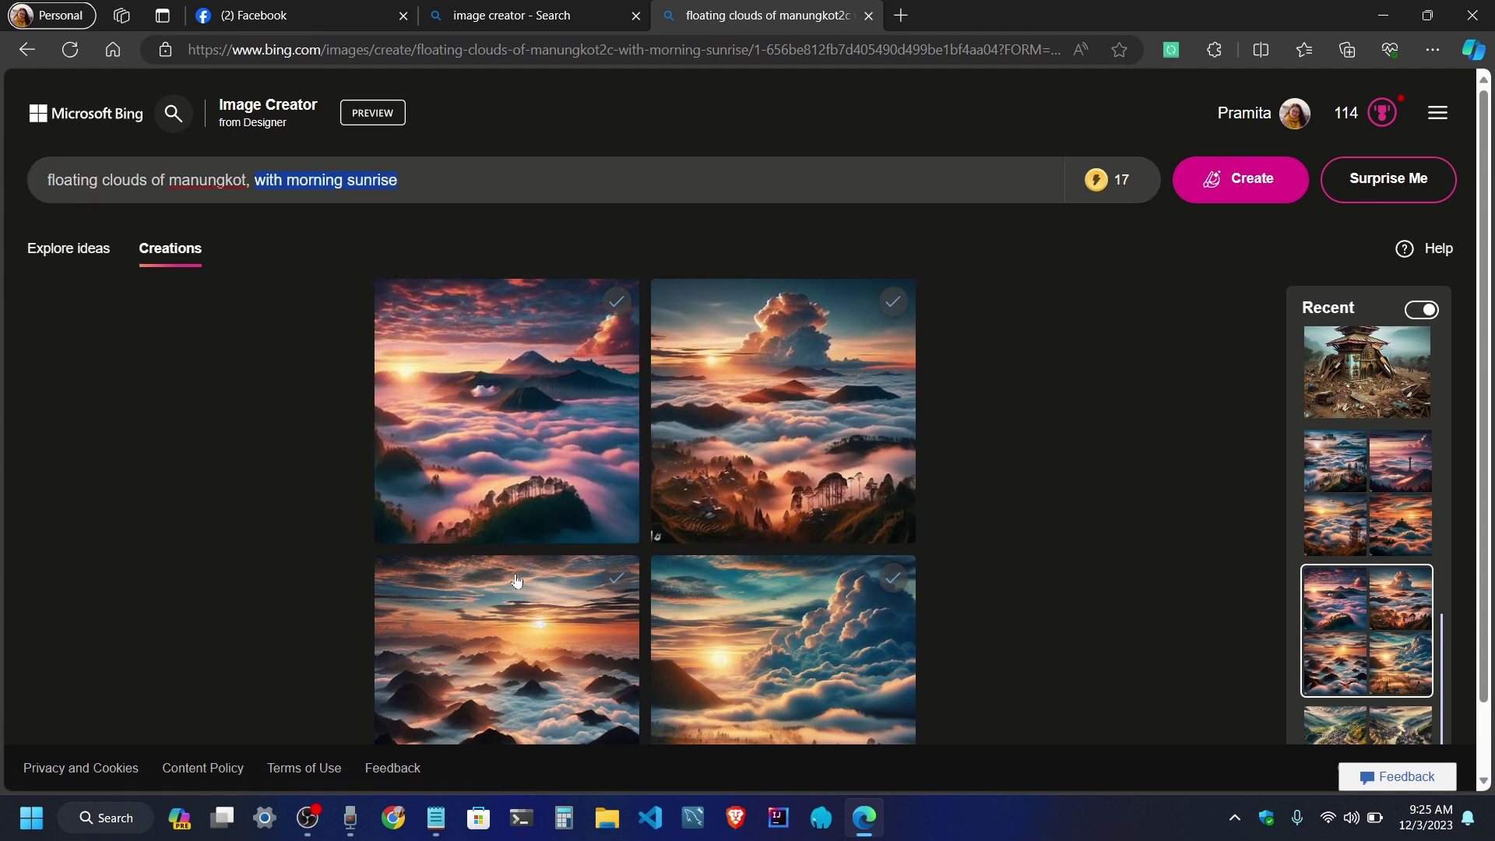
scroll(606, 623, down, 1)
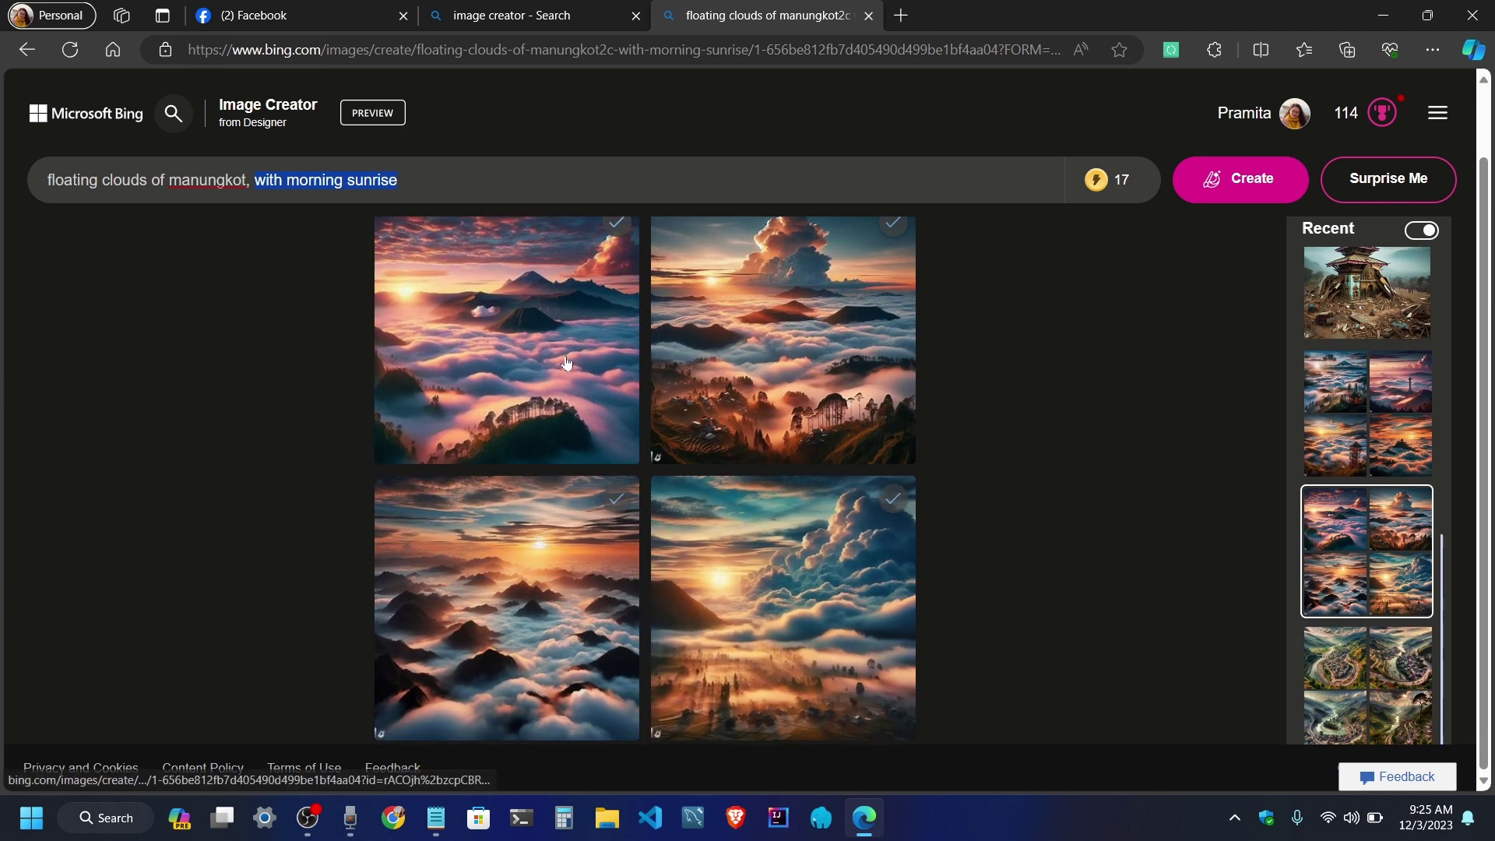
scroll(682, 380, up, 1)
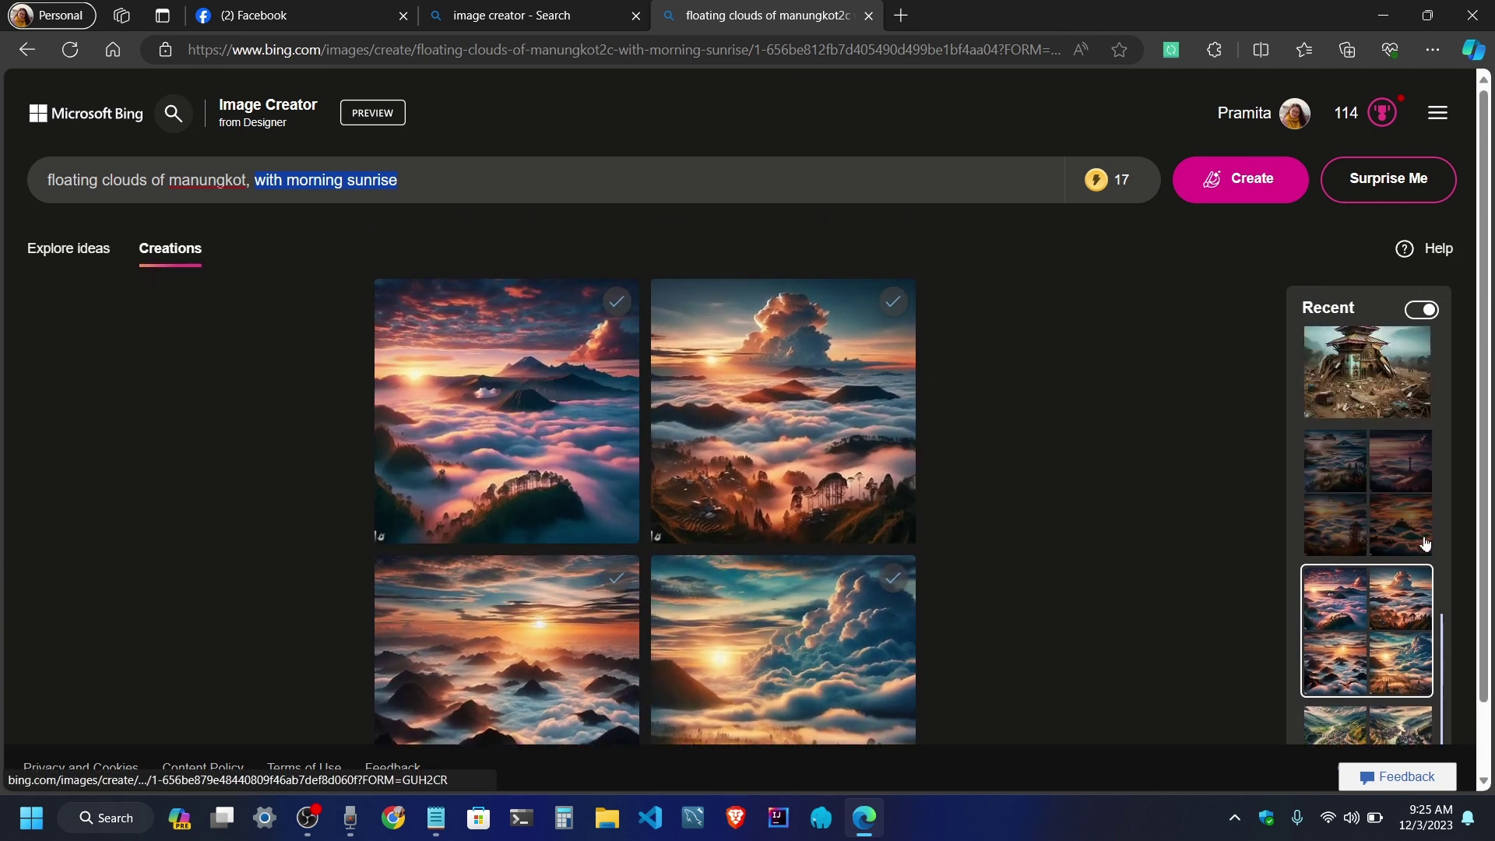
Open the recent floating clouds creation with "morning sunrise and view tower" and enlarge the image of the roofed lookout tower
click(1407, 490)
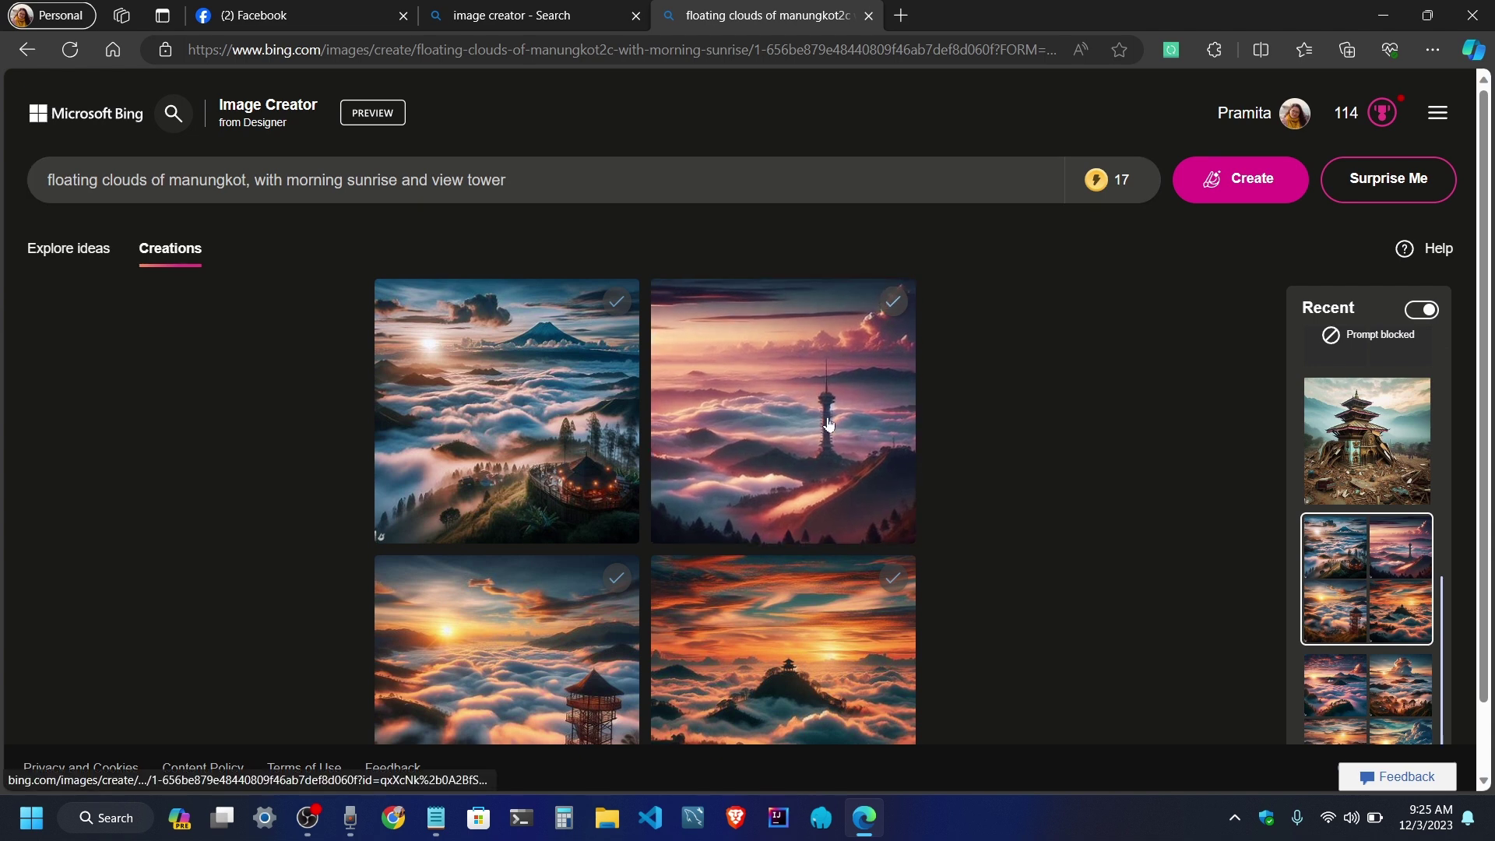
click(832, 480)
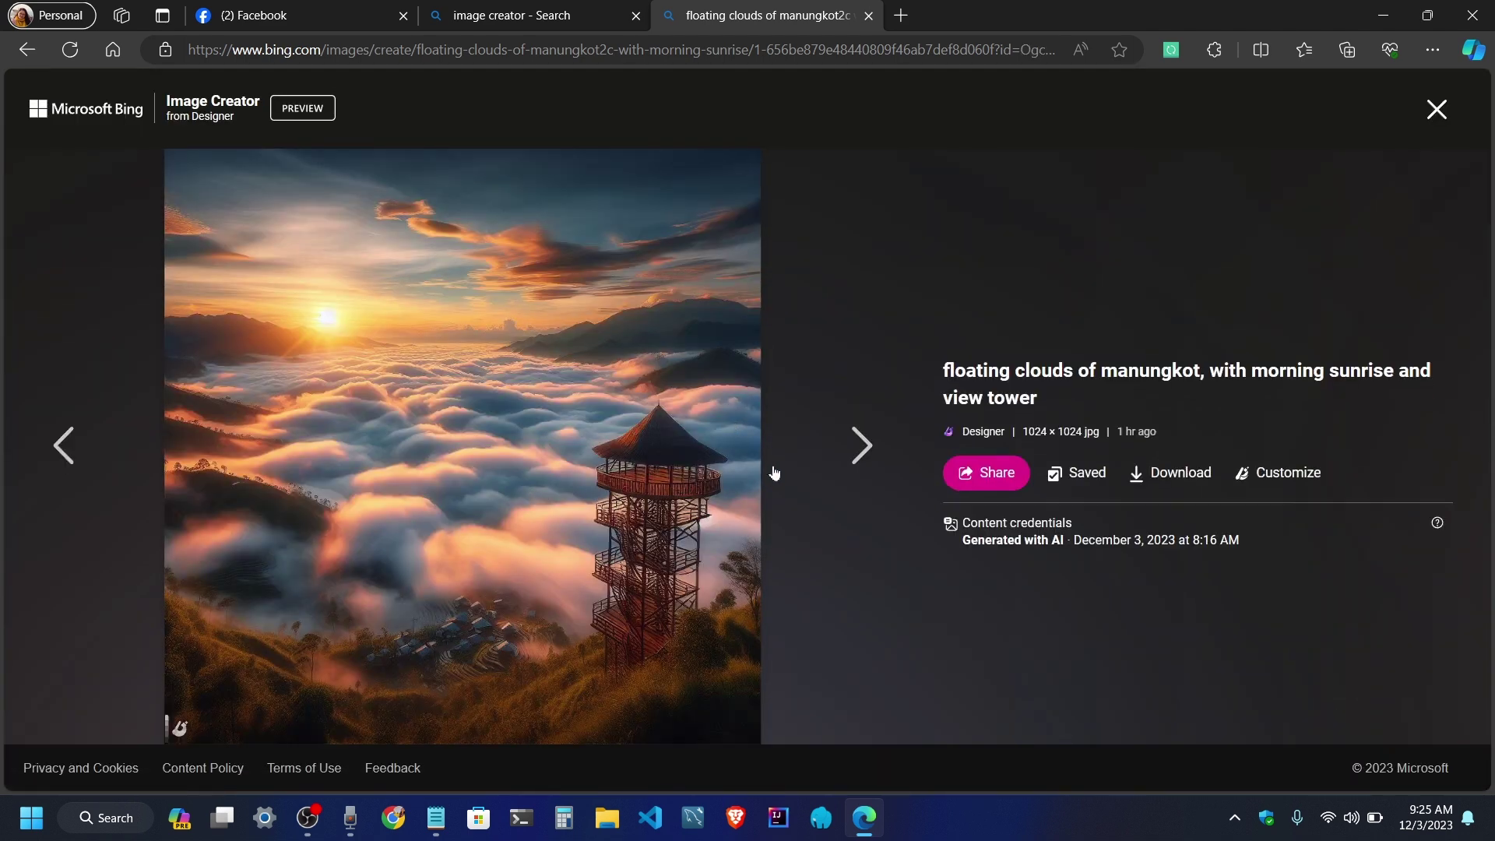
View the other enlarged view tower images in the floating clouds creation and return to its image grid
click(72, 448)
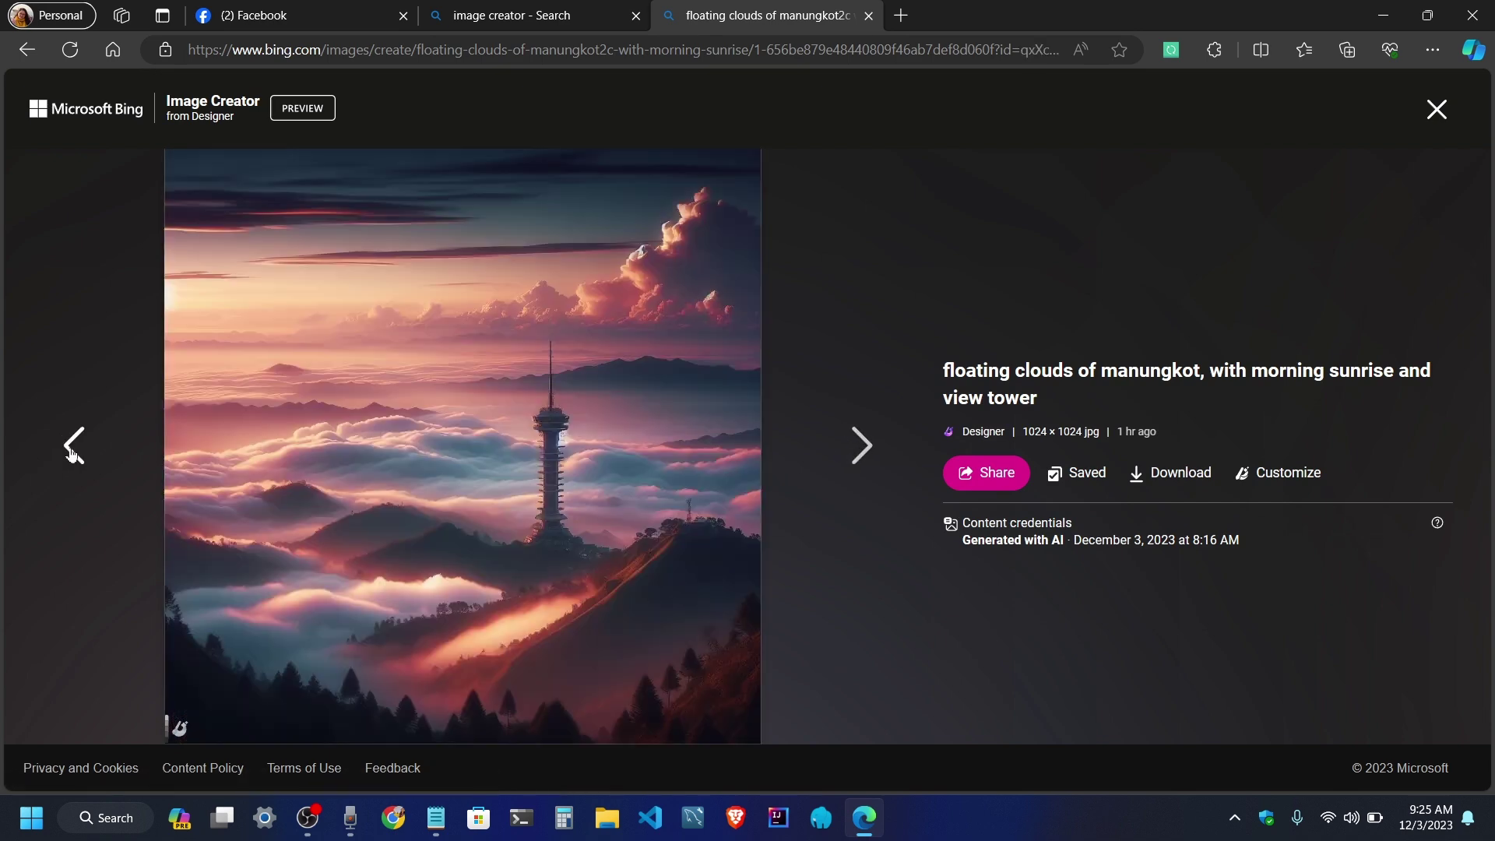
click(72, 448)
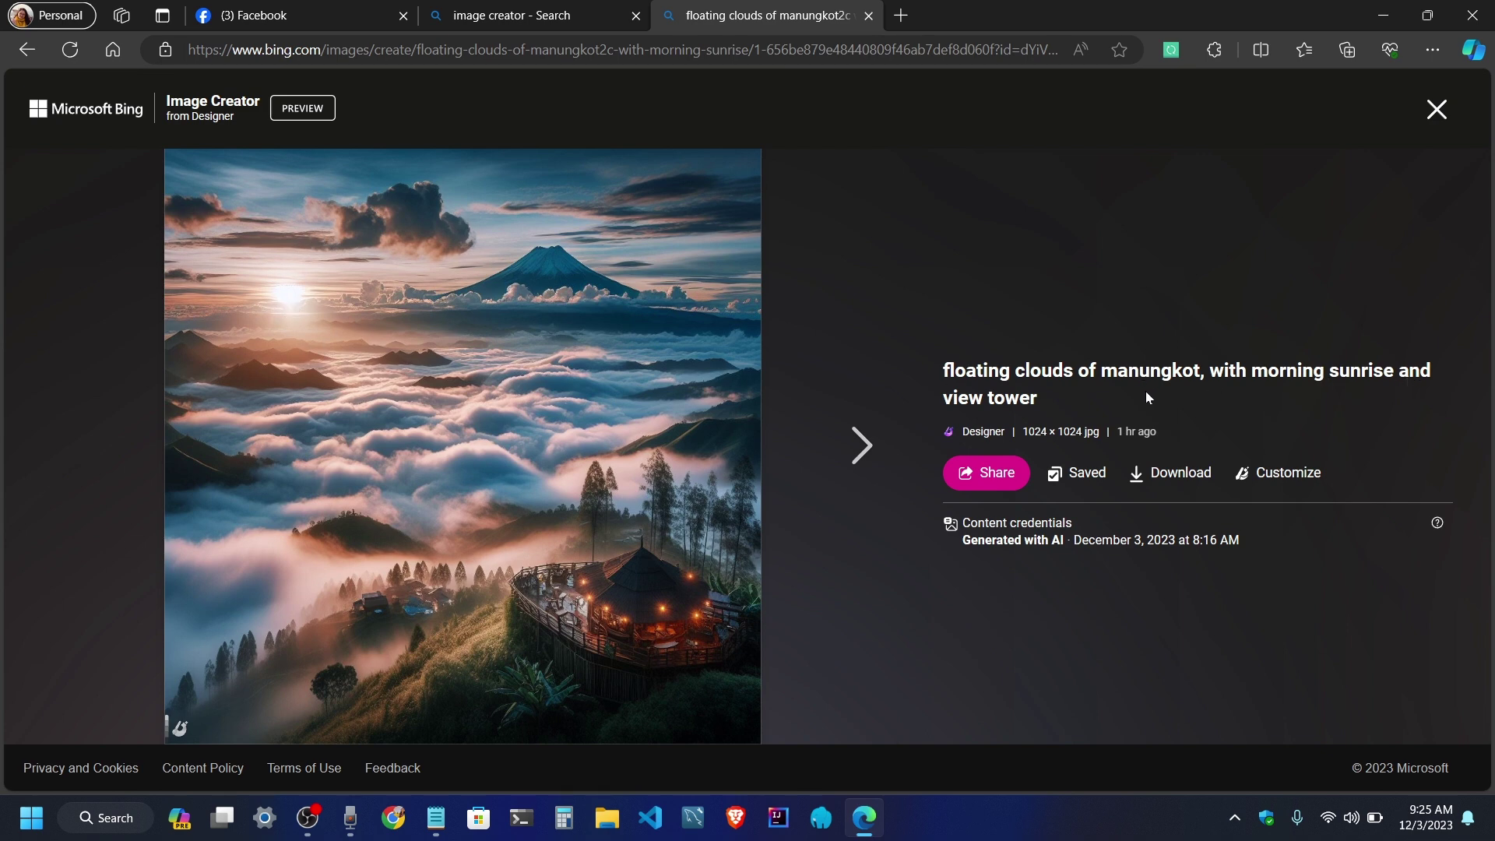
key(alt+Left)
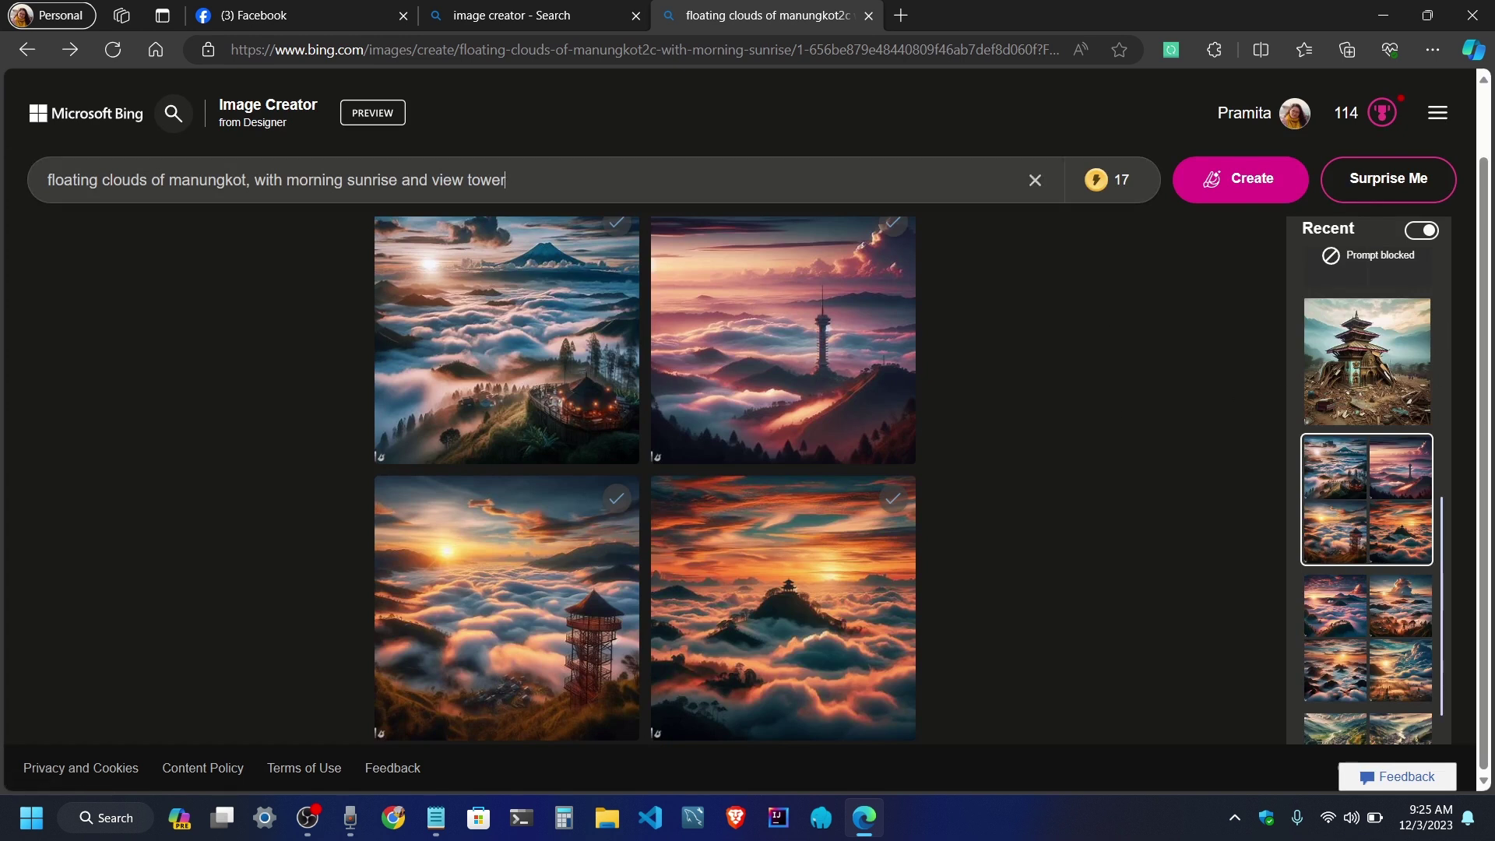
Clear the whole floating clouds prompt from the image description field
key(ctrl+shift+Left)
key(ctrl+shift+Left)
key(ctrl+shift+Left)
key(ctrl+shift+Left)
key(ctrl+shift+Left)
key(ctrl+shift+Left)
key(ctrl+shift+Left)
key(ctrl+shift+Left)
key(ctrl+shift+Left)
key(ctrl+shift+Left)
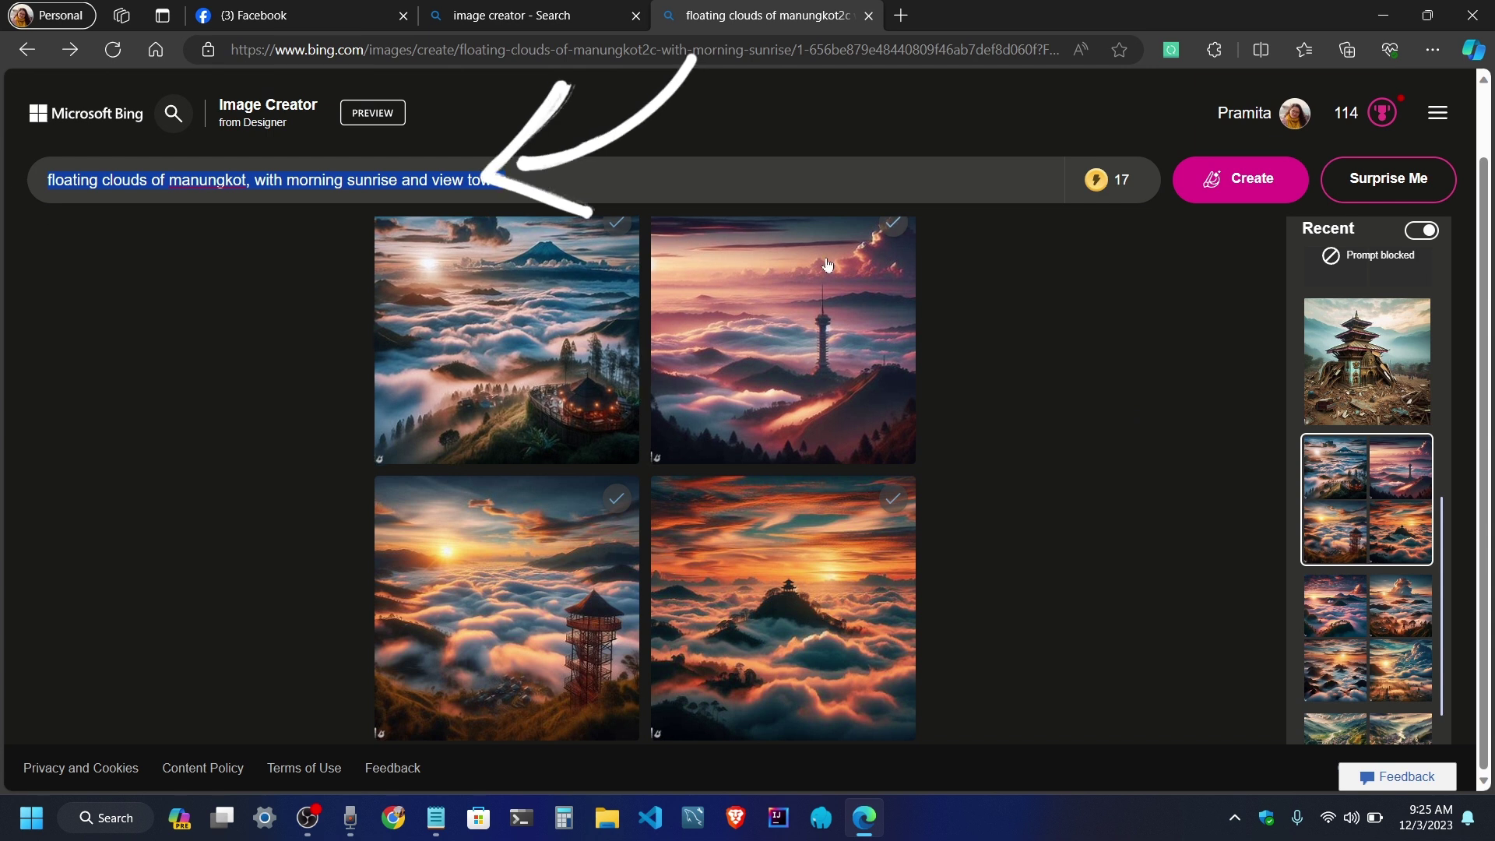
scroll(1160, 337, up, 1)
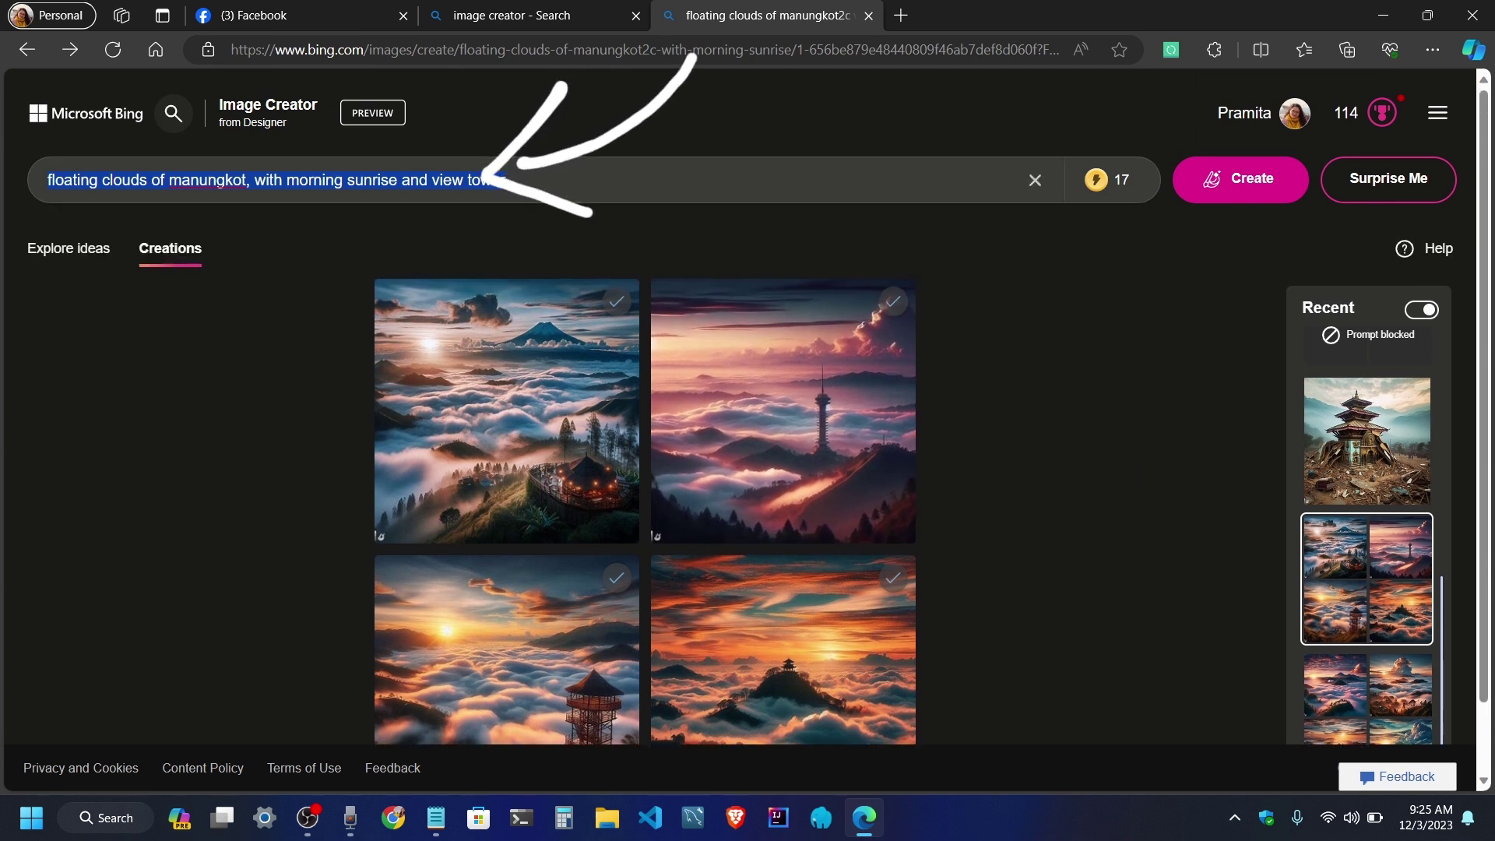
key(BackSpace)
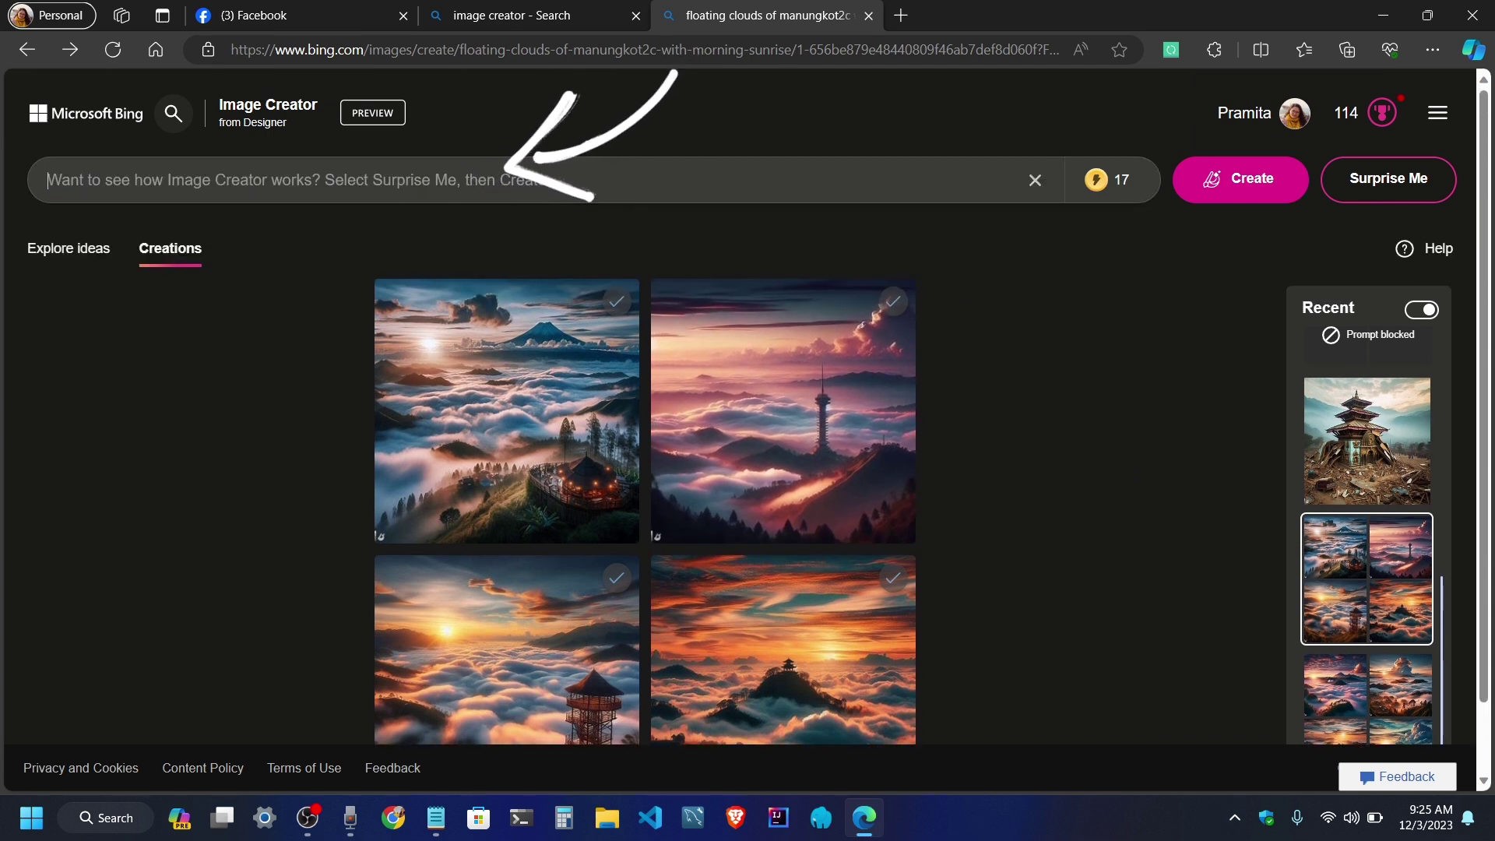
Open the recent creation "earthquake shaken and broken dharhara of nepal", view its image enlarged, and close the enlarged view
click(1384, 454)
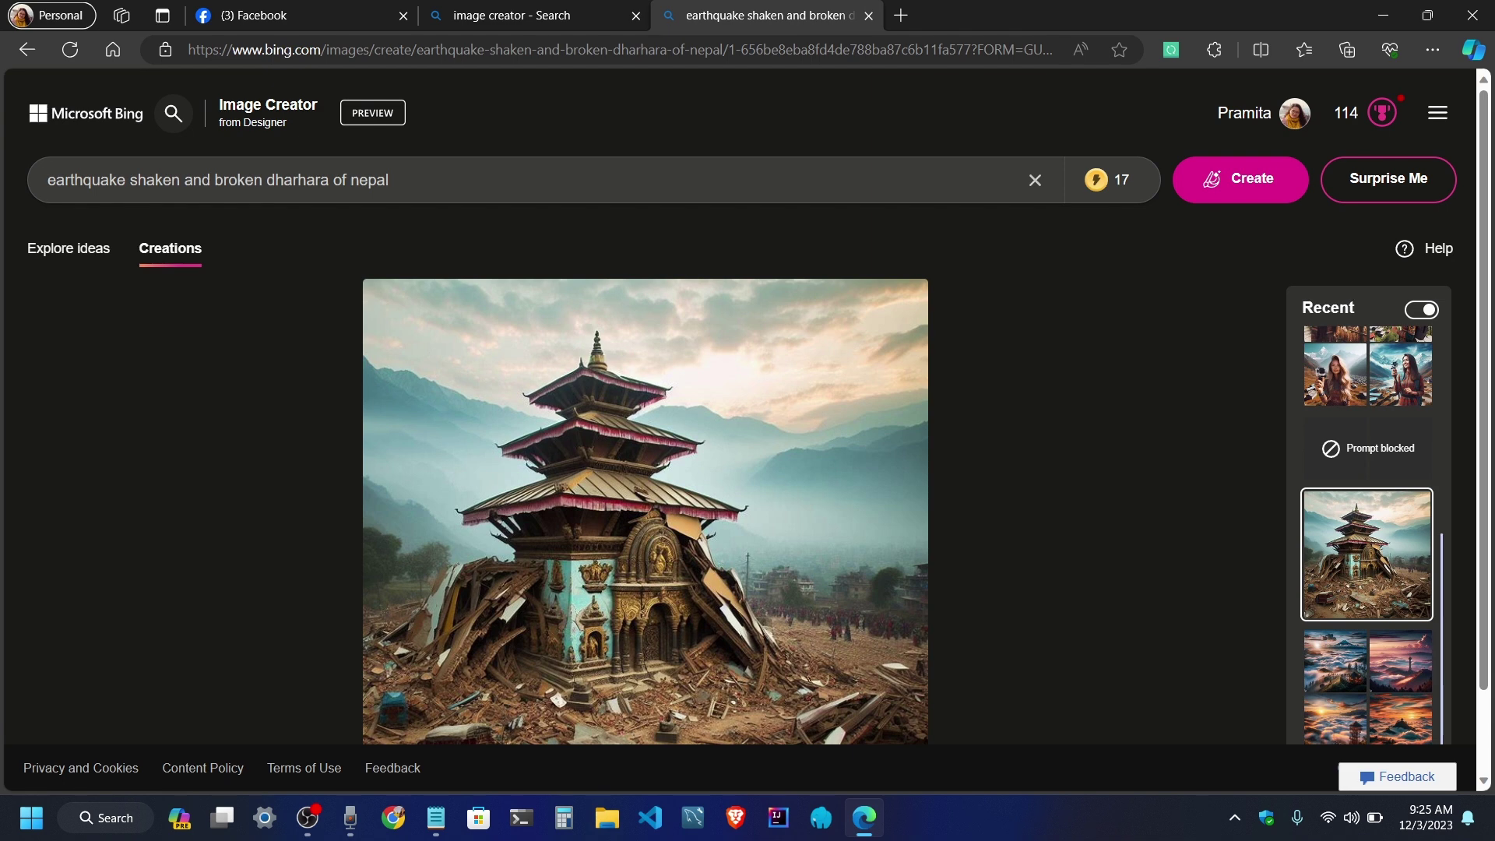
click(705, 510)
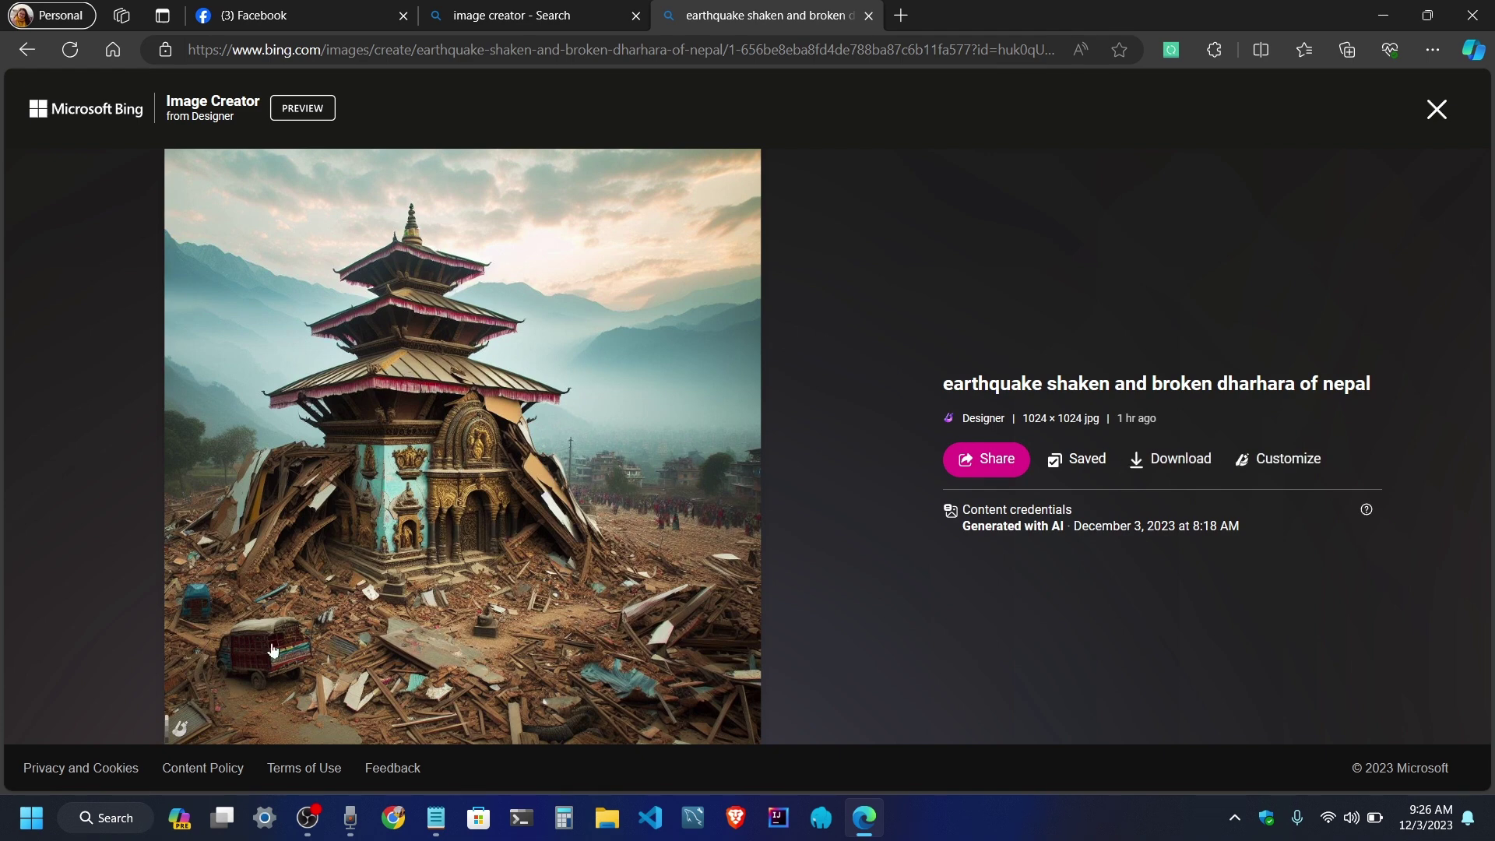
click(1436, 109)
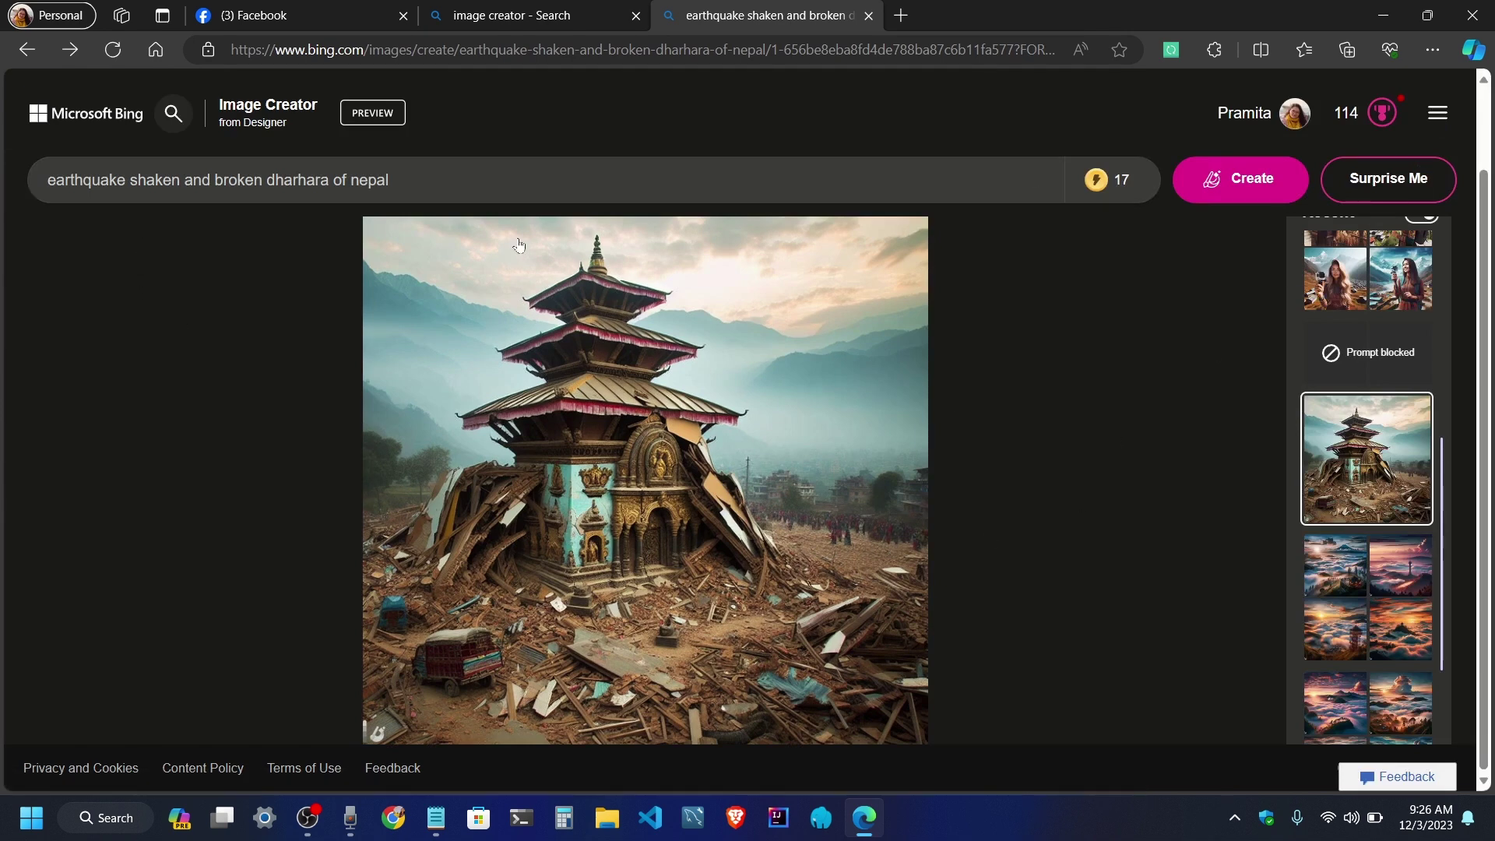
Replace the earthquake prompt with "dog cycling in the street of kathmandu bhotahite"
scroll(137, 280, up, 1)
drag(389, 180, 24, 176)
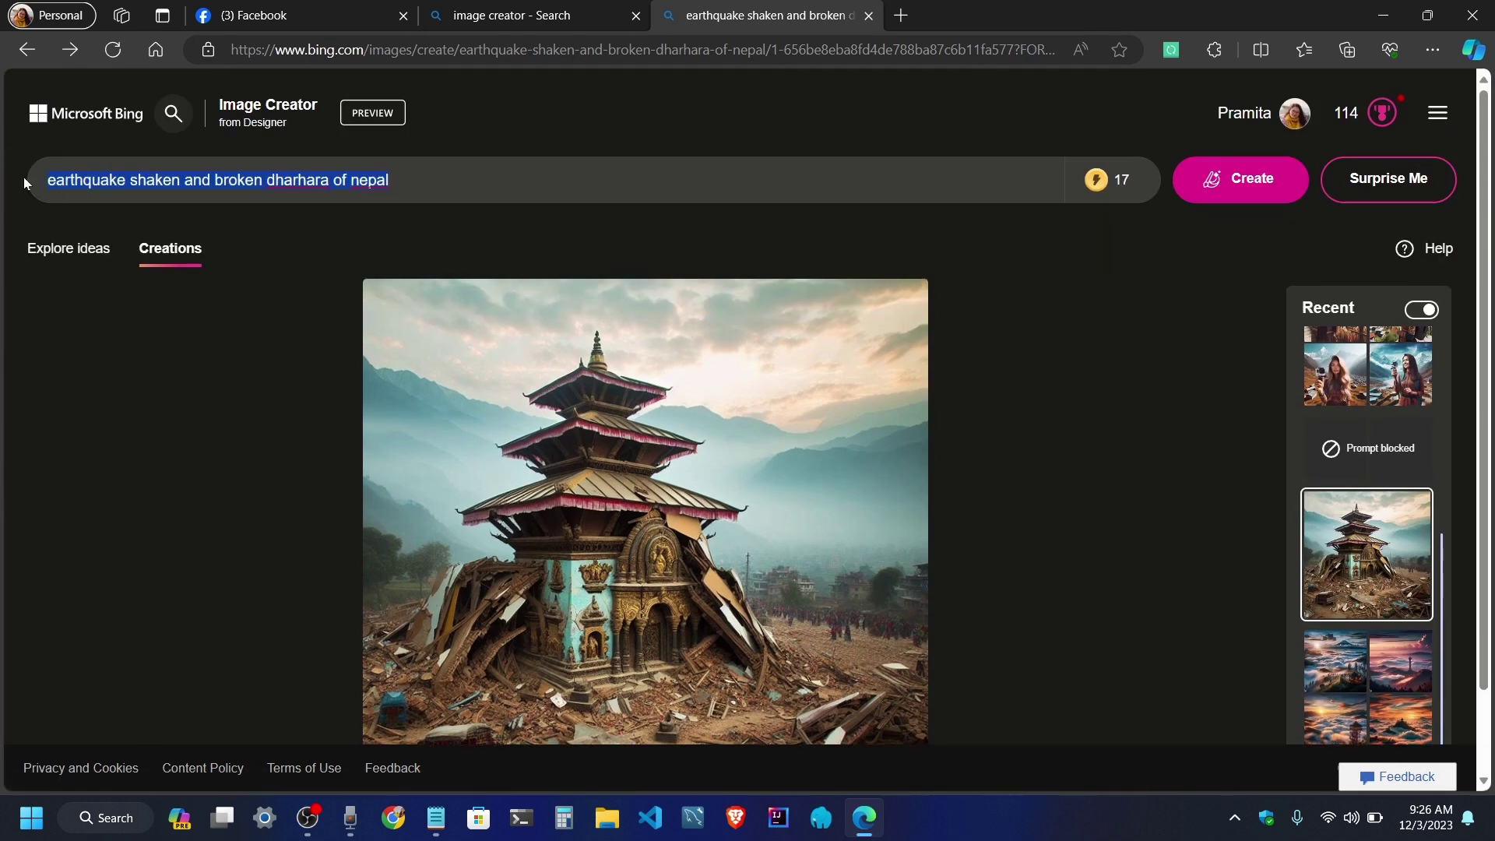
key(BackSpace)
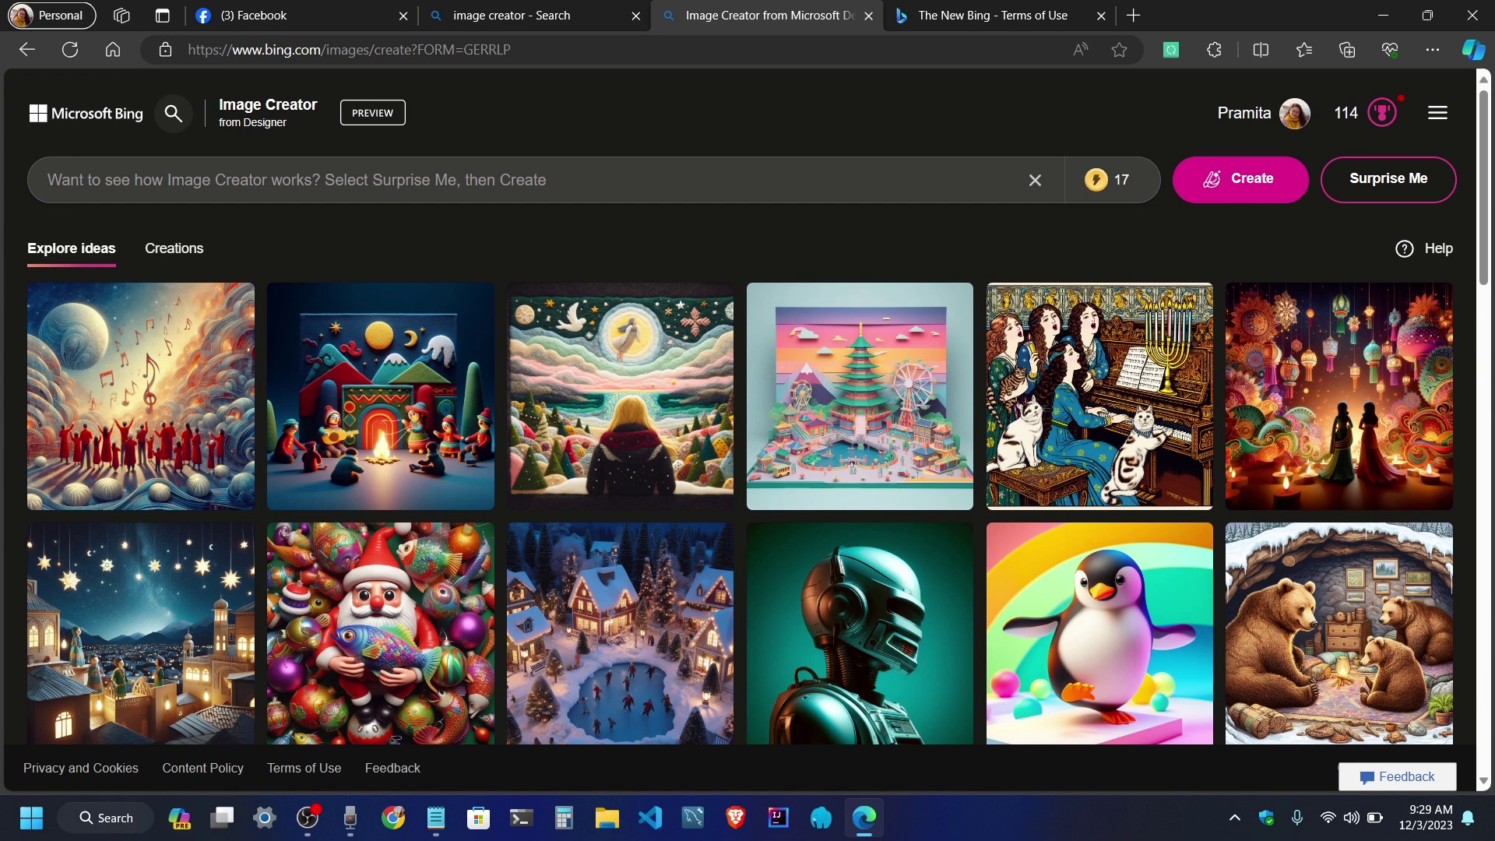
text(dog)
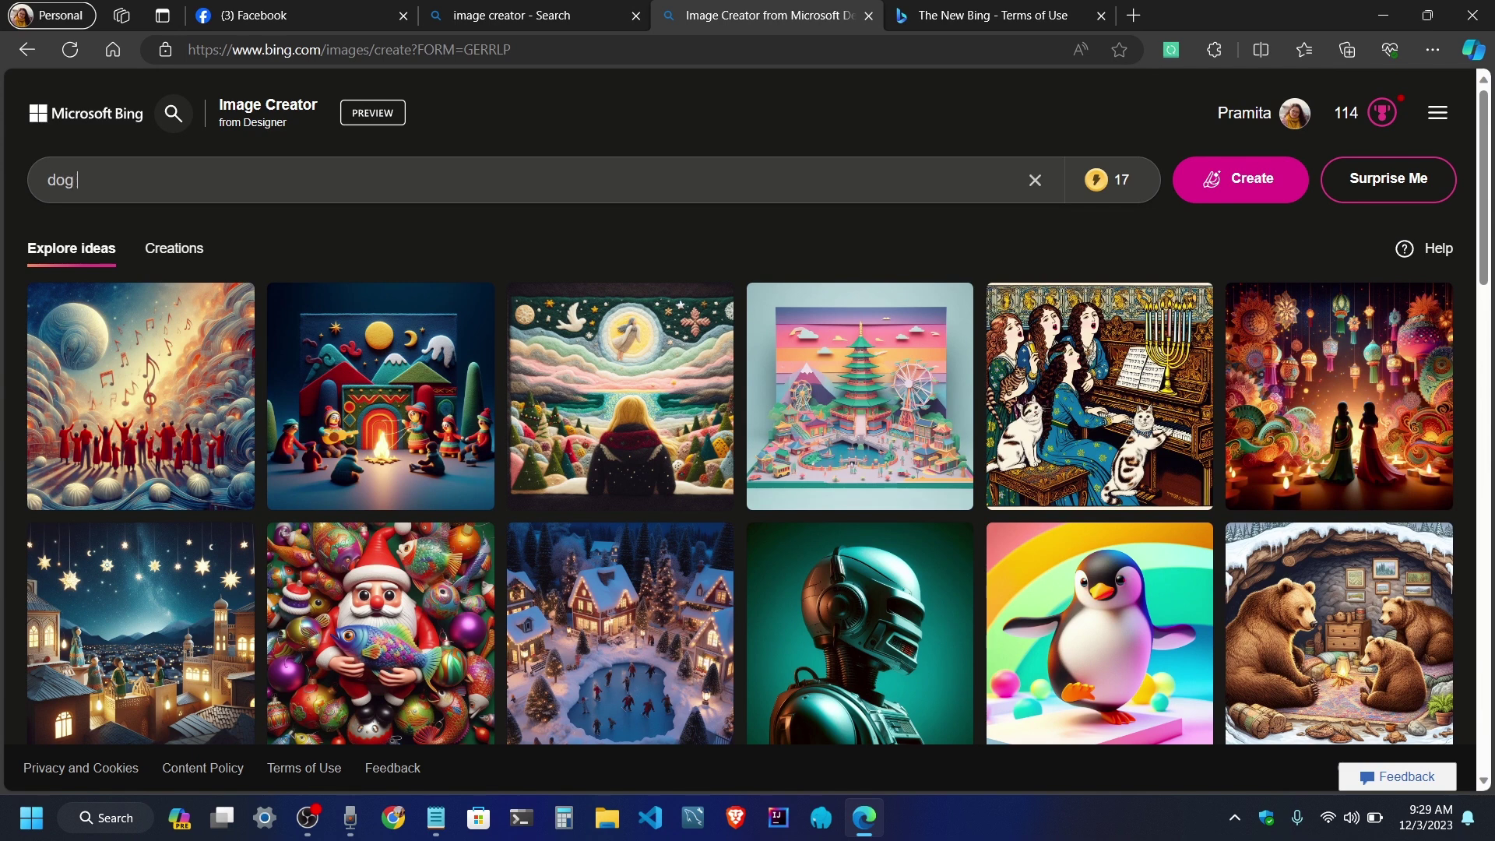
text( cycling in the street of kathmandu new)
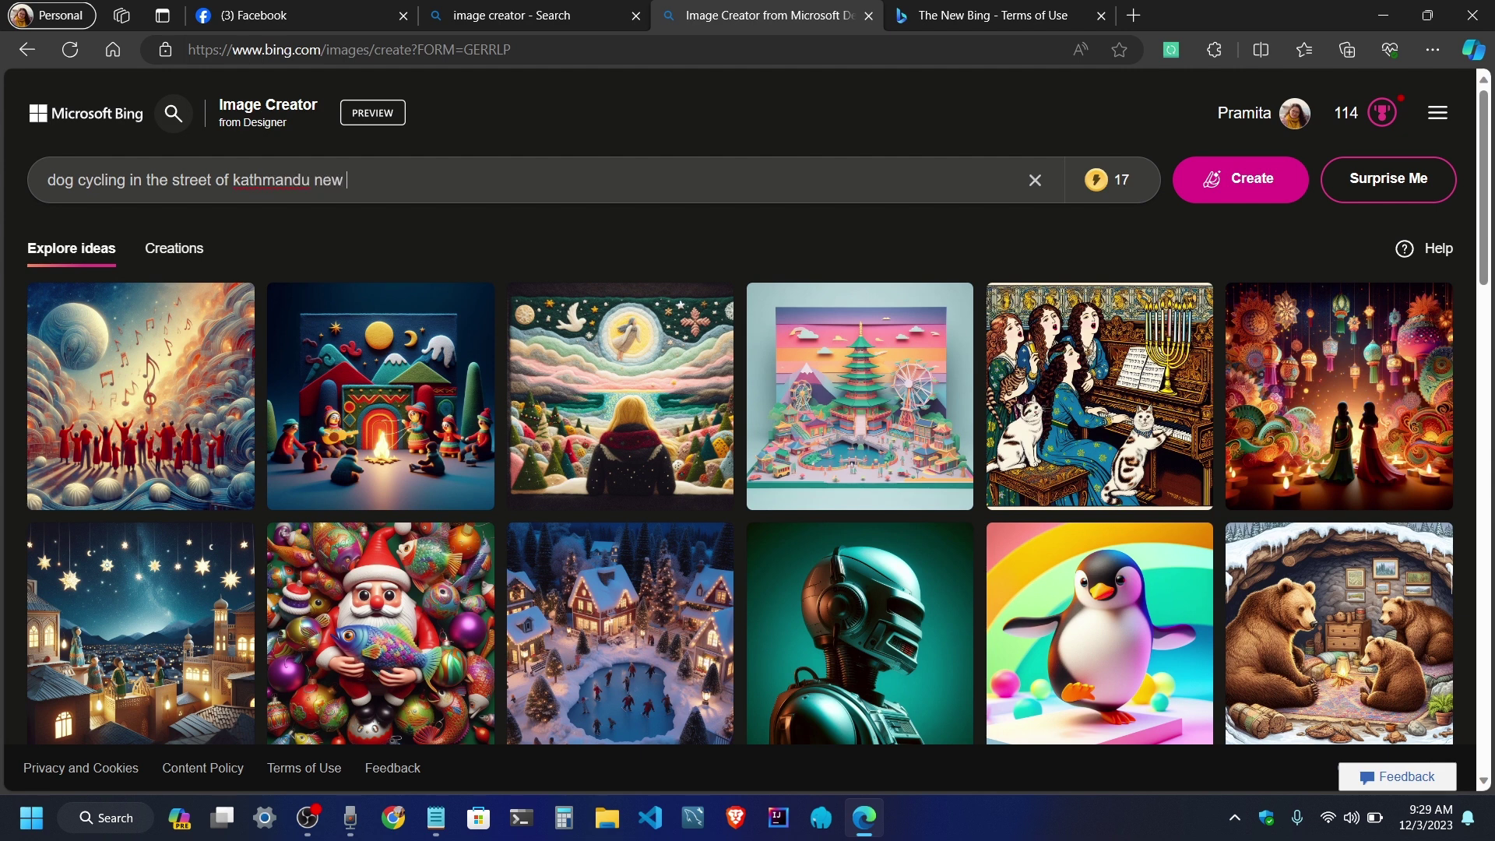
key(BackSpace)
key(BackSpace)
text(jajam)
key(BackSpace)
key(BackSpace)
key(BackSpace)
text(bhota)
text(hite c)
Insert the word "crowded" before "street" in the dog cycling prompt
text(crow)
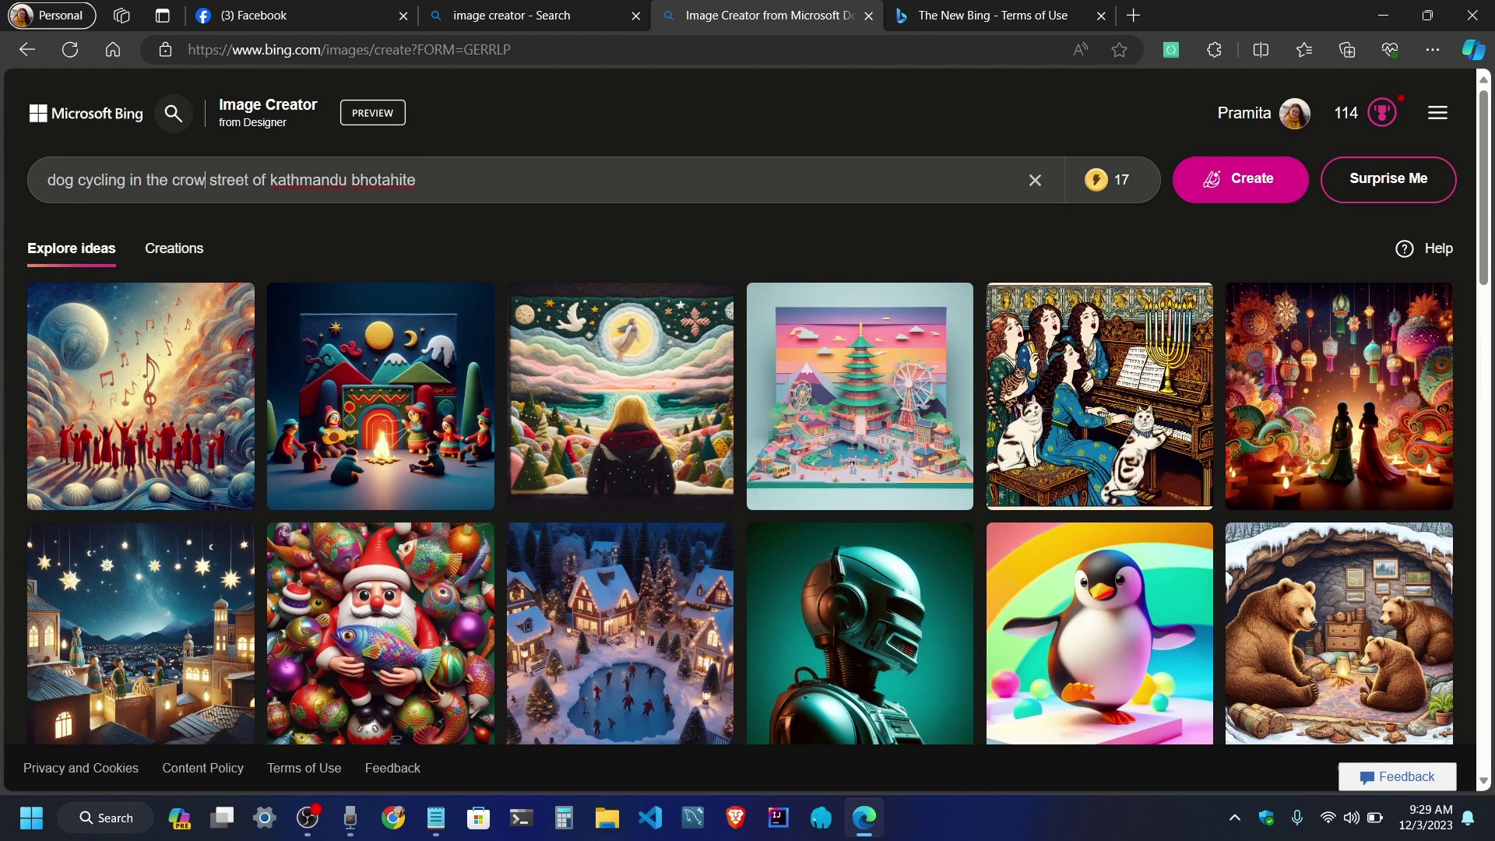
text(ed,)
key(BackSpace)
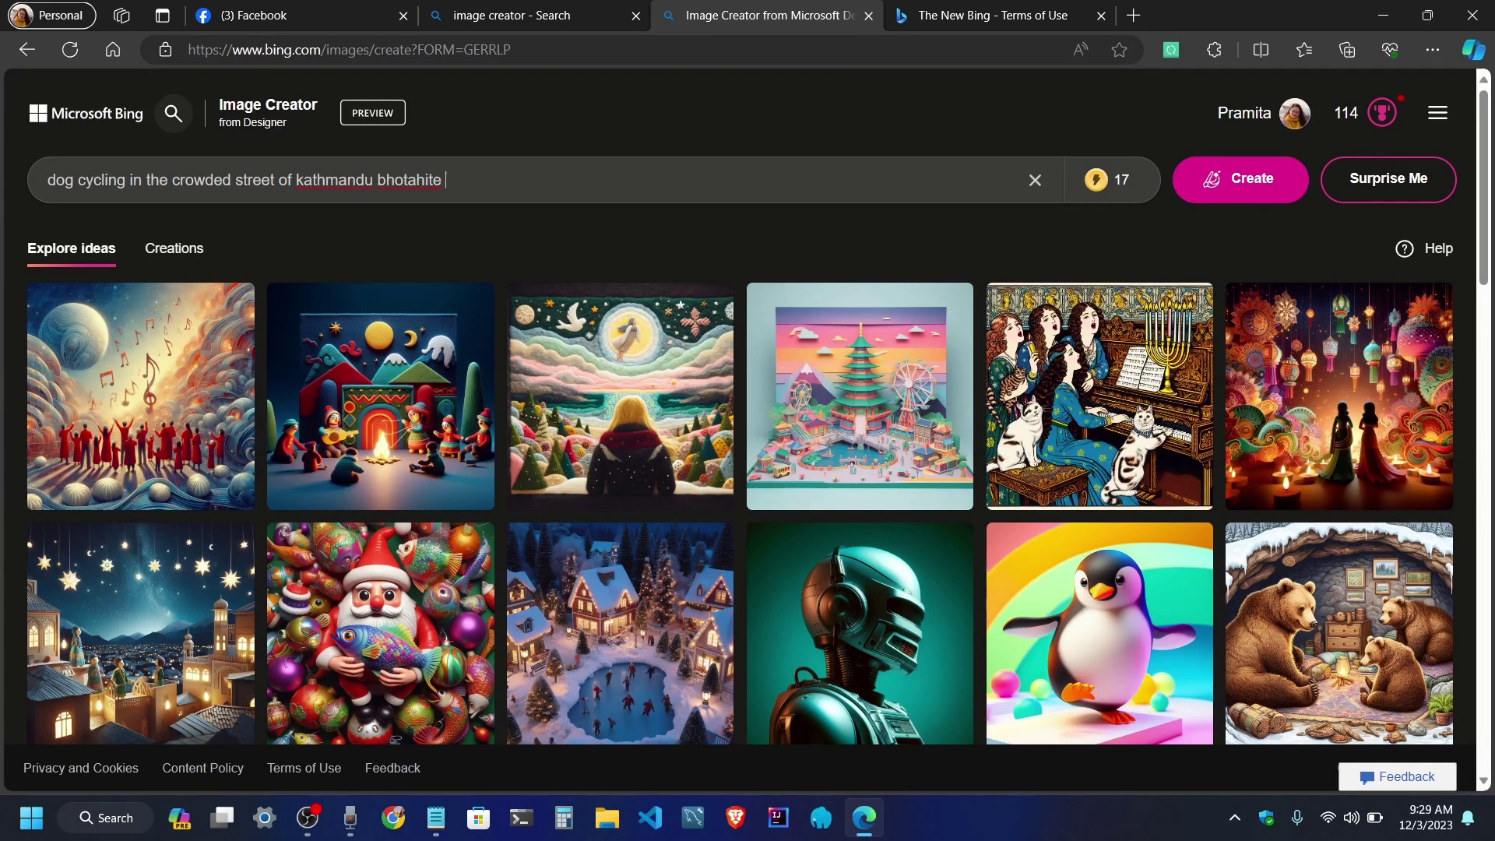
Append ", people on the street are giving shocking expression looking at the dog" to the prompt and generate the images
text(, pe)
text(ople on the street are)
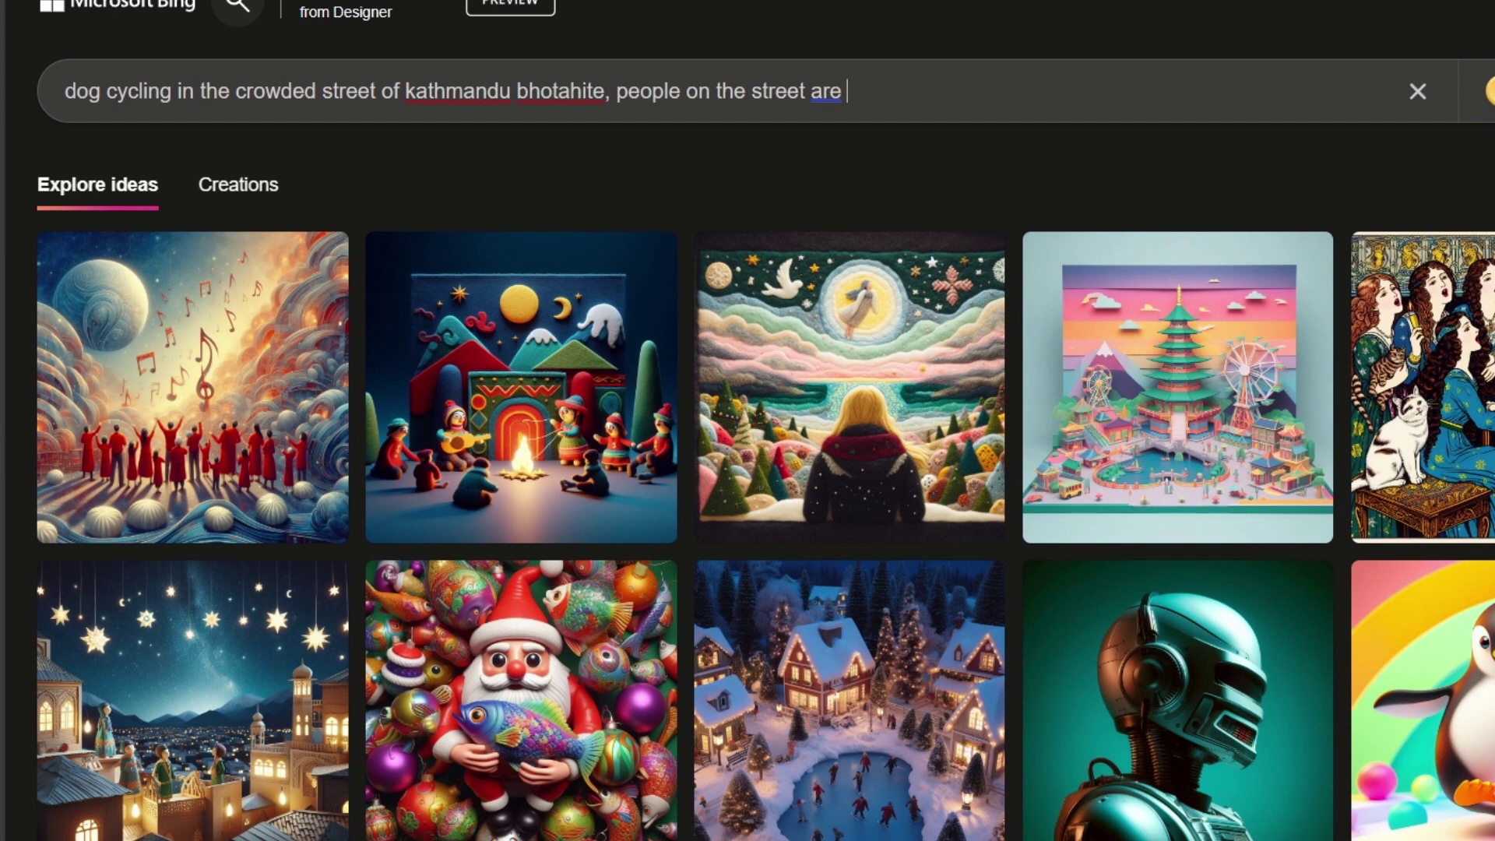
text( giving shoc)
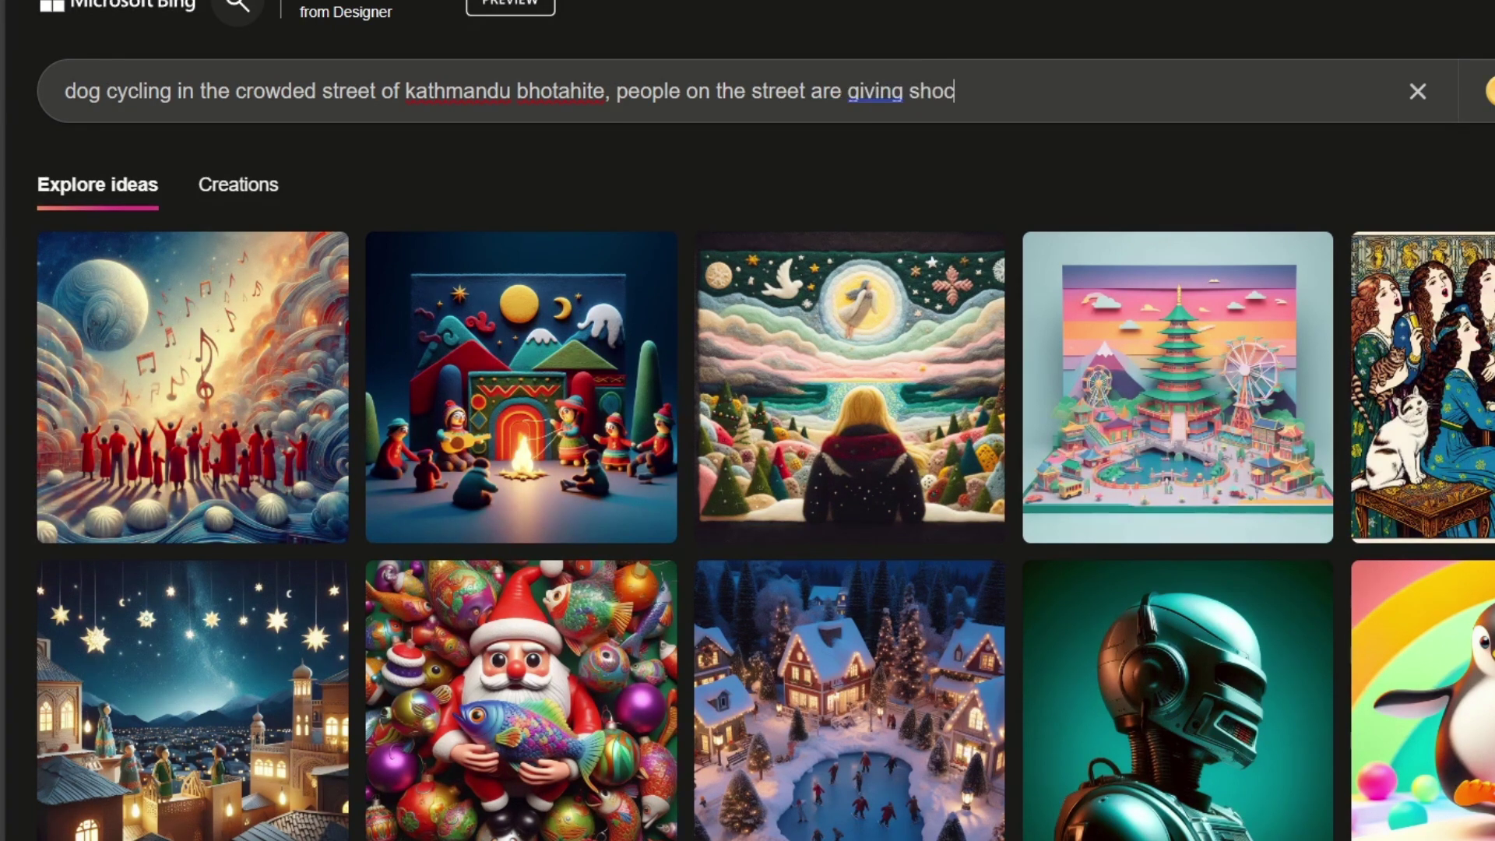
text(king ex)
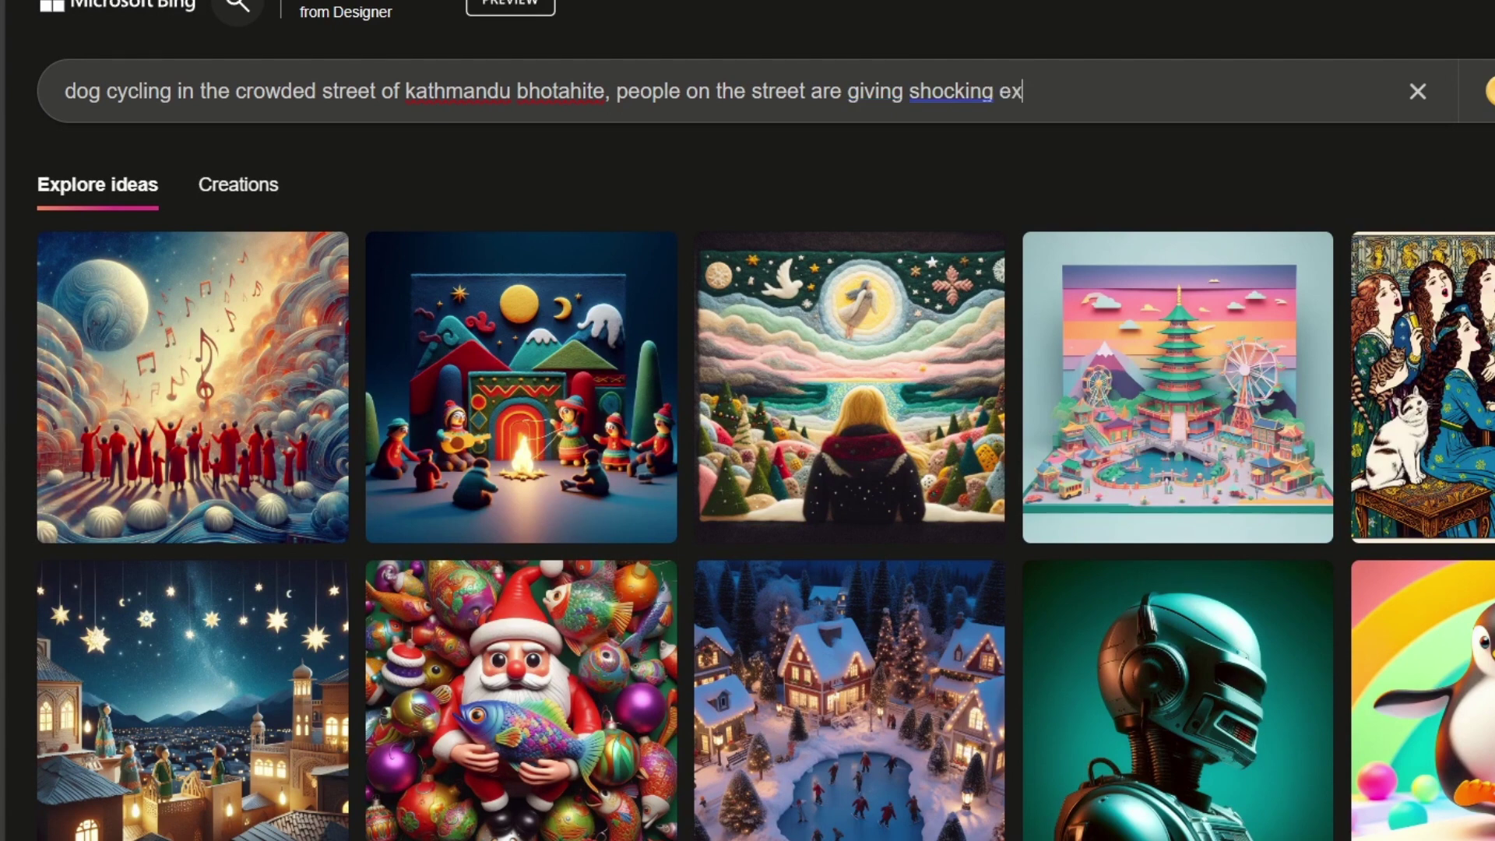
text(pressinon)
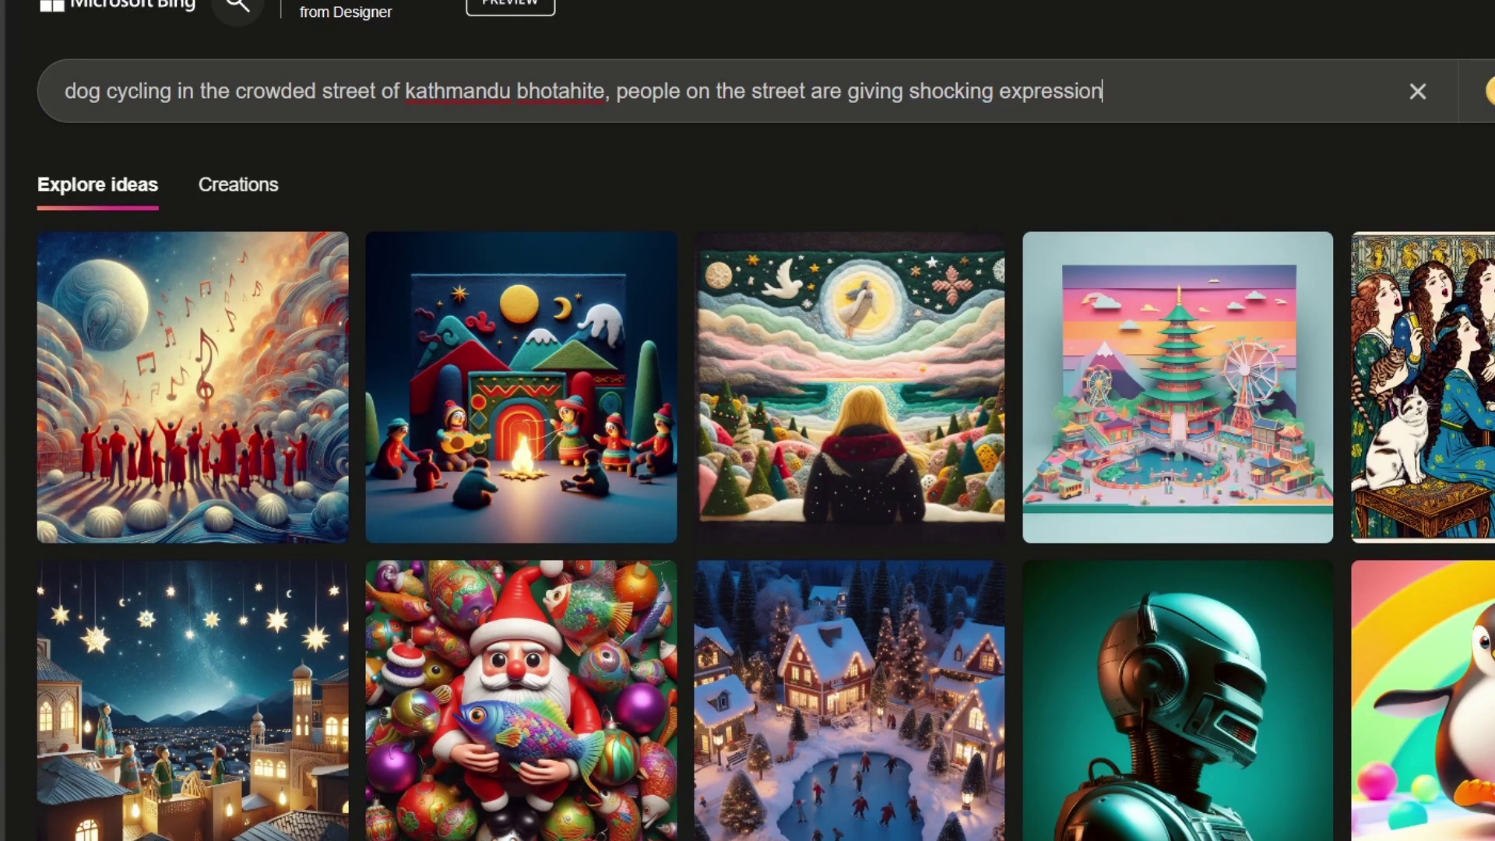
text( looking)
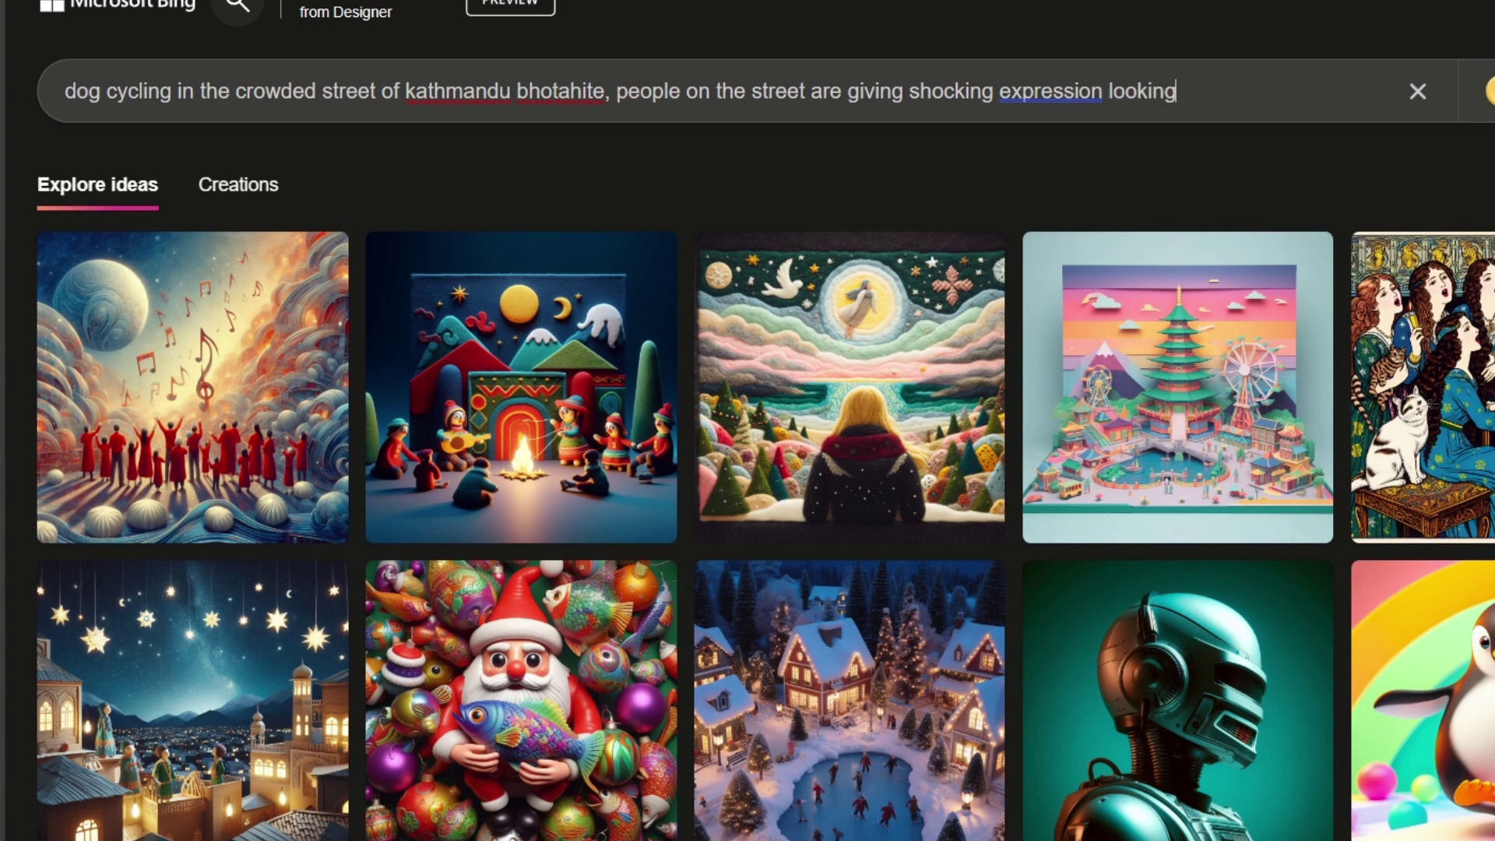
text( at the )
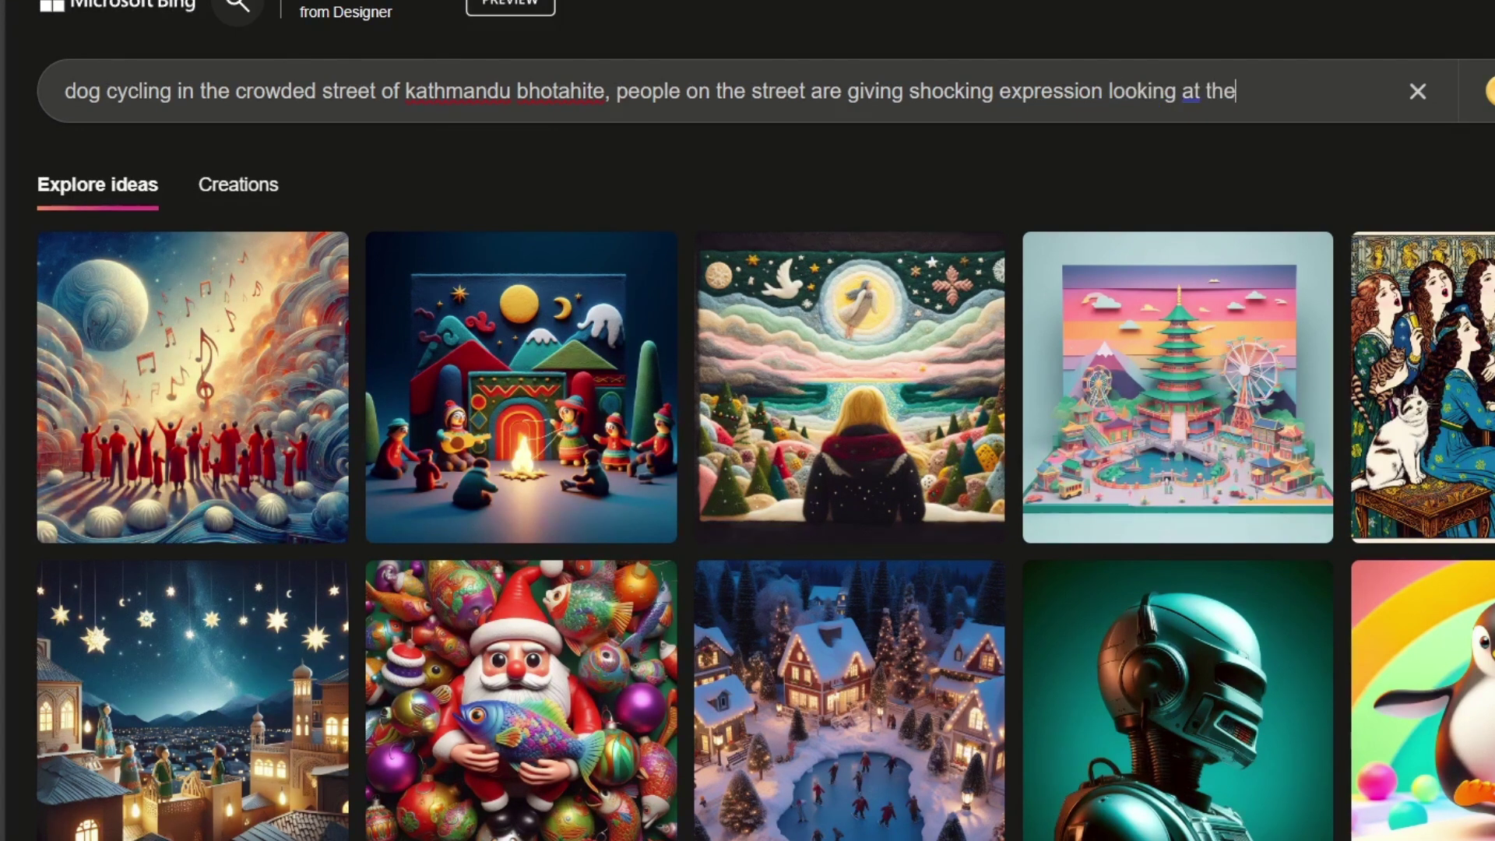
text(dog)
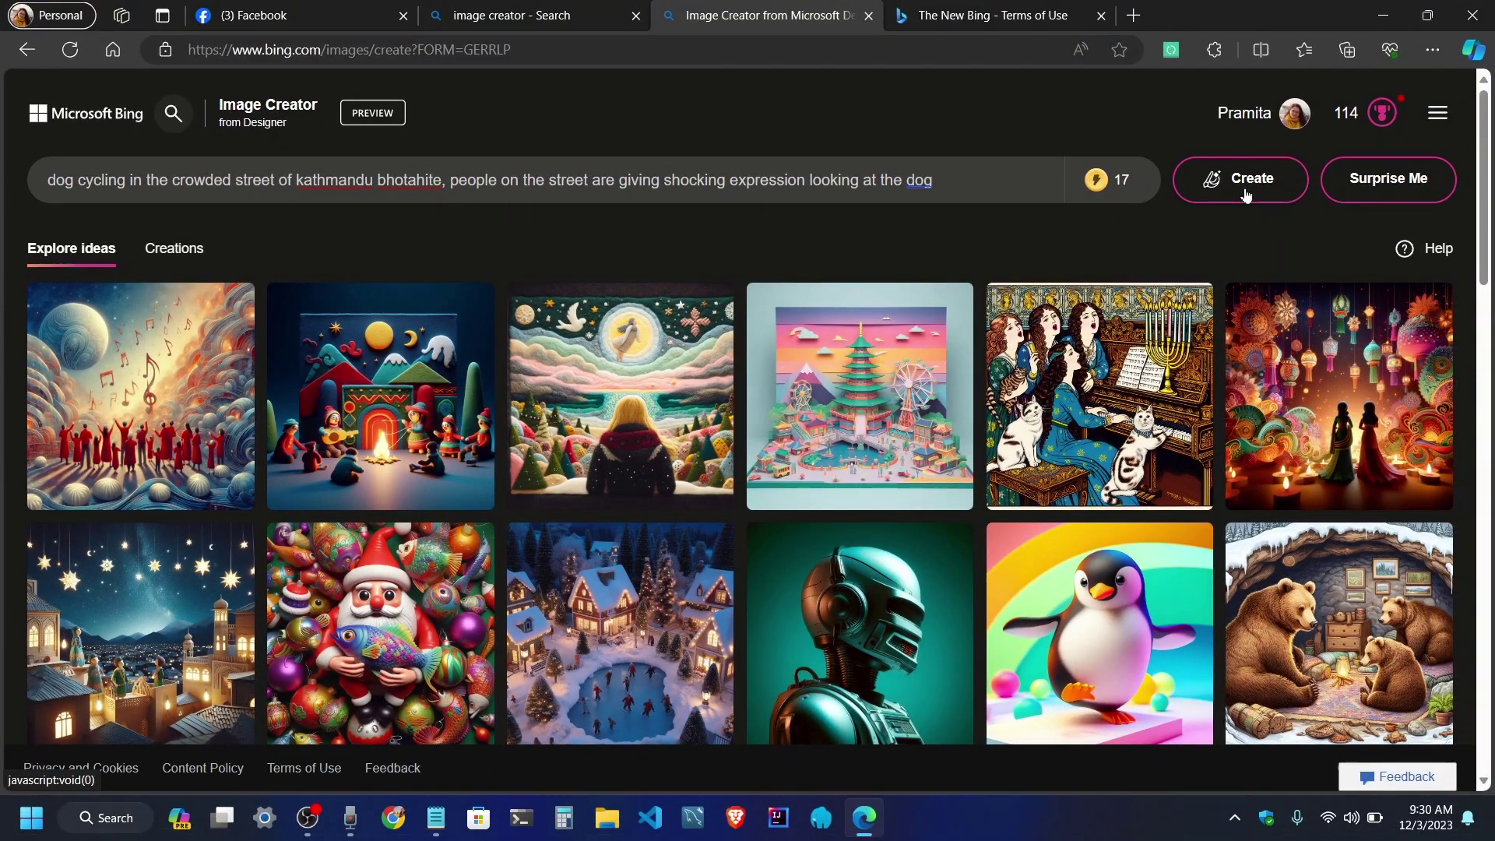
click(1246, 195)
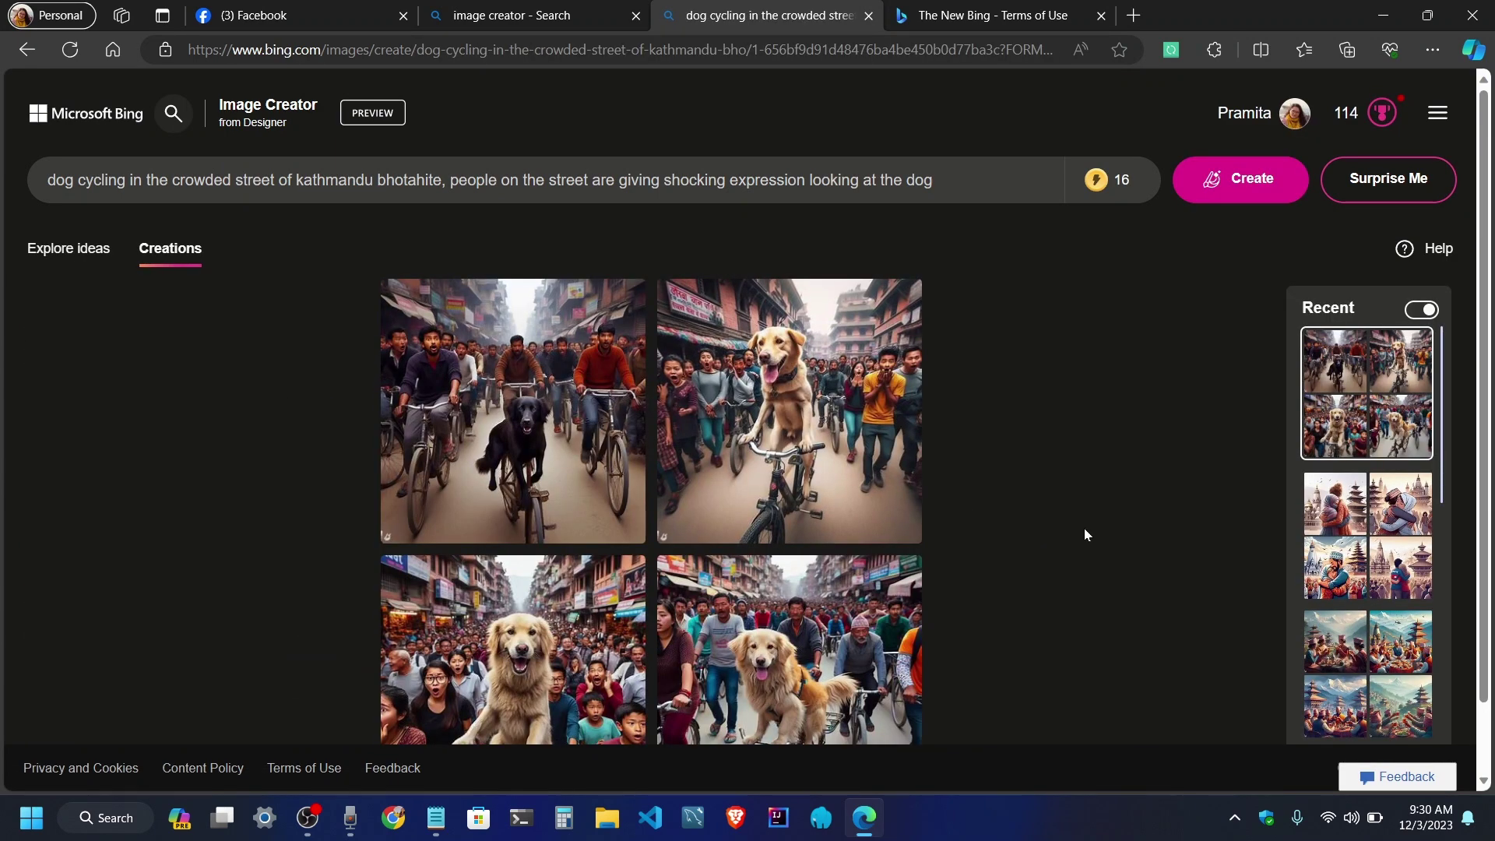
Enlarge the black dog image and view all four generated dog cycling images one after another
click(572, 434)
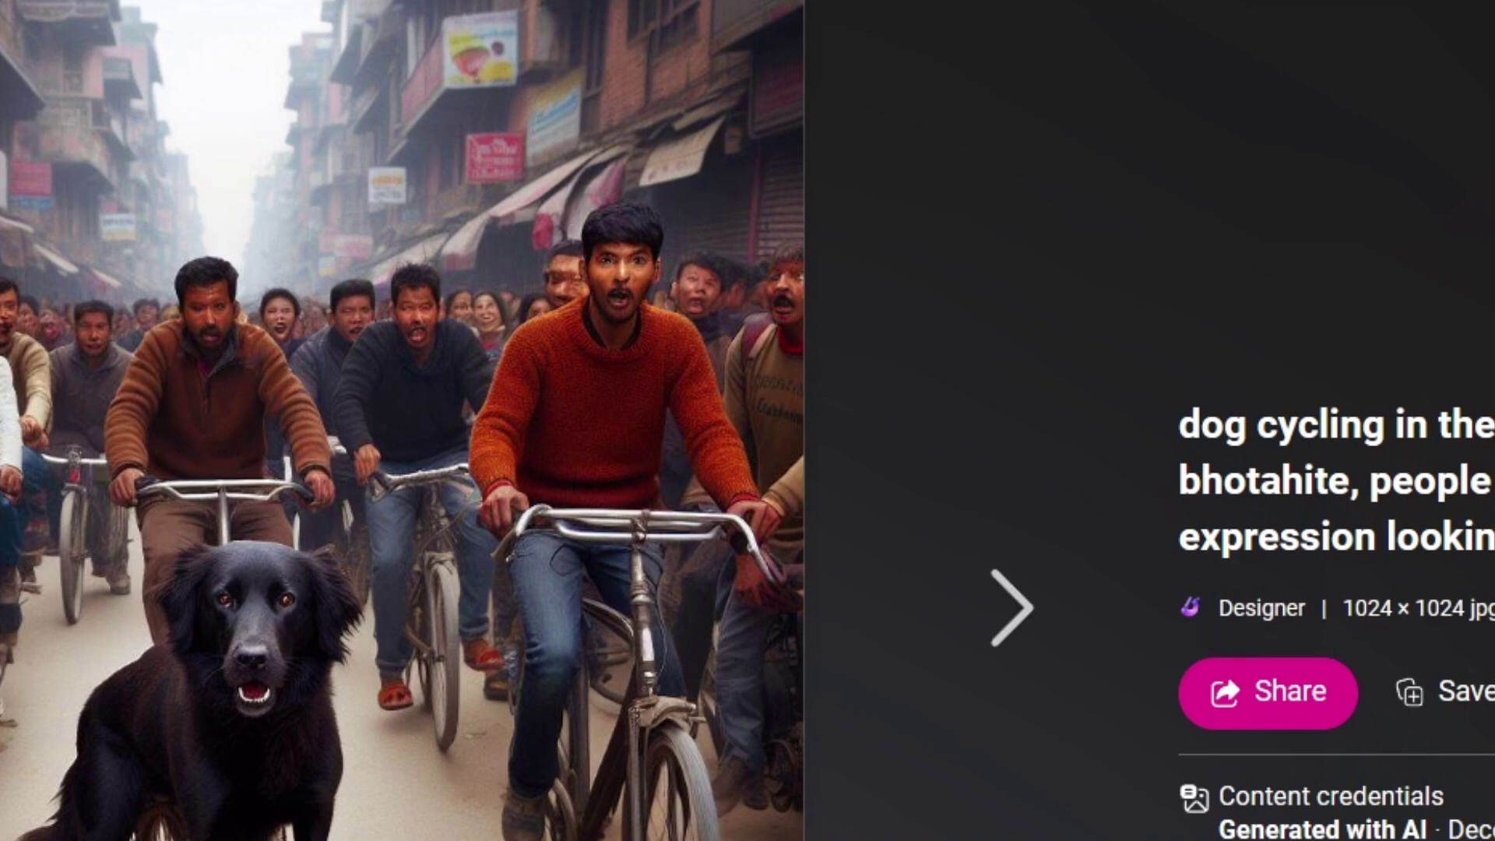
click(1004, 627)
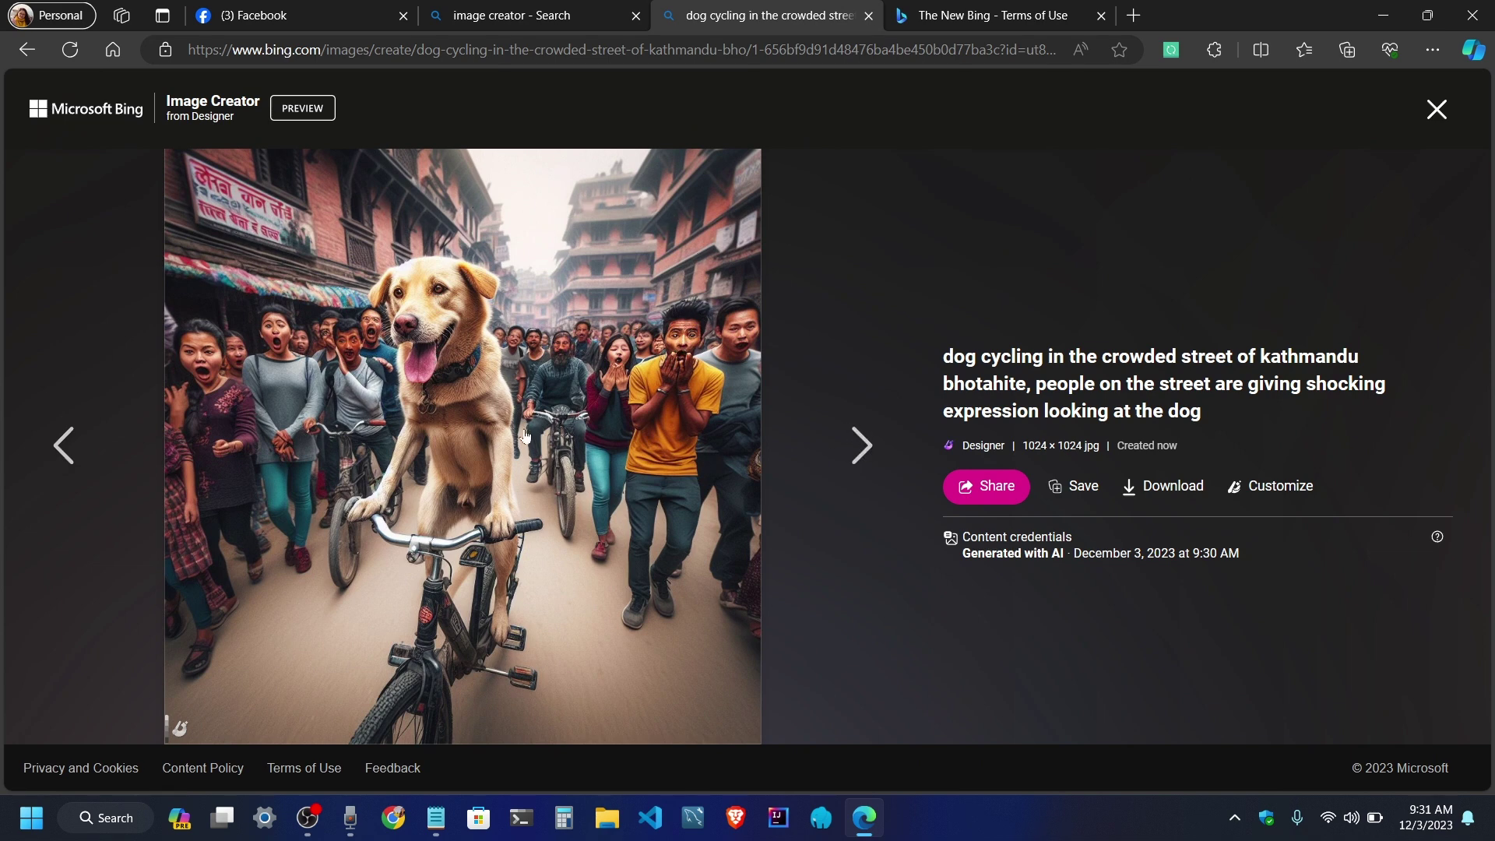
click(859, 444)
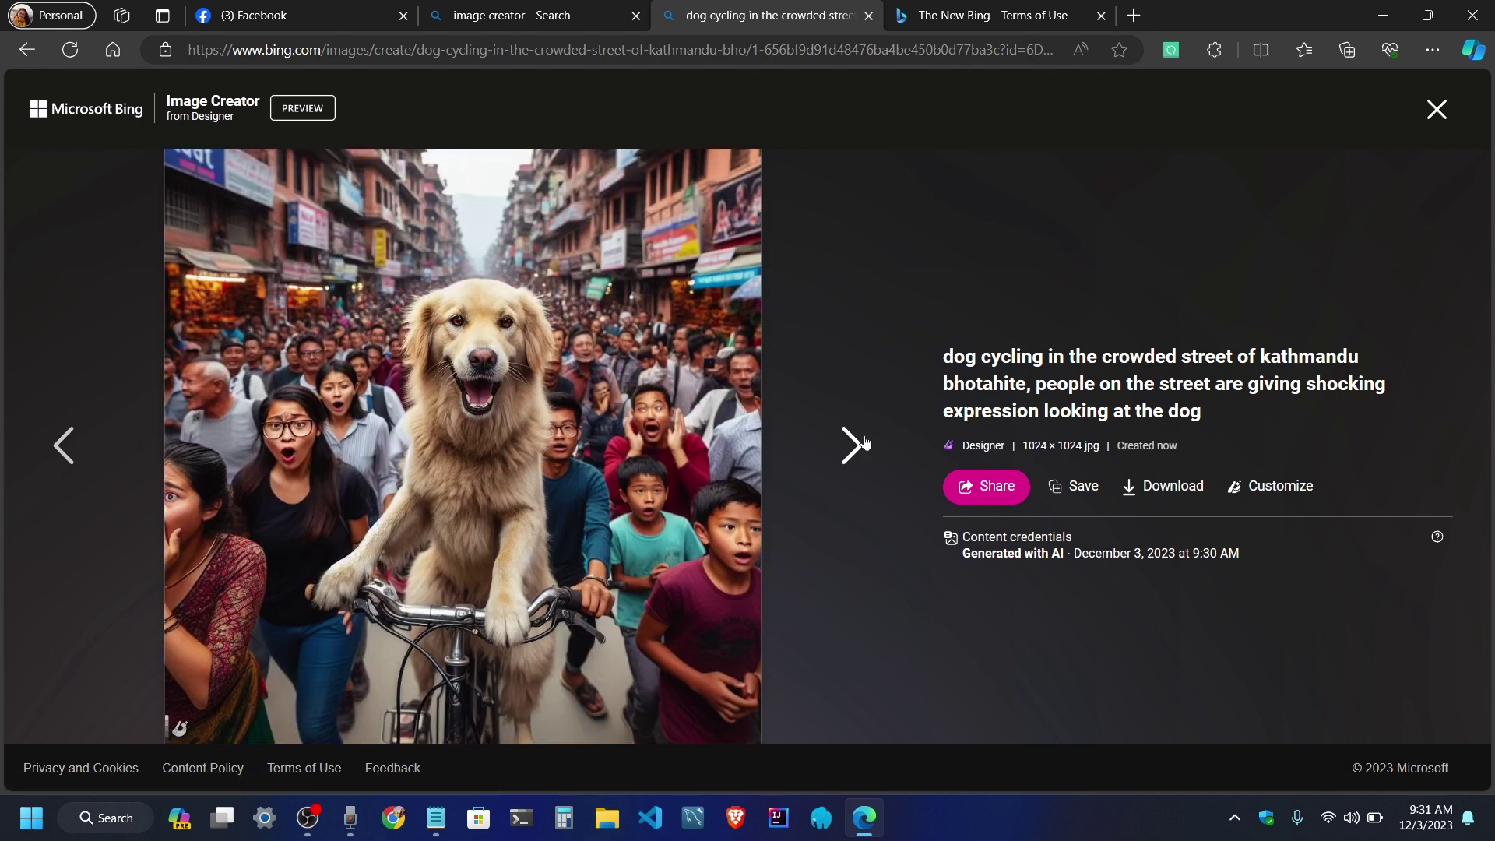
click(861, 449)
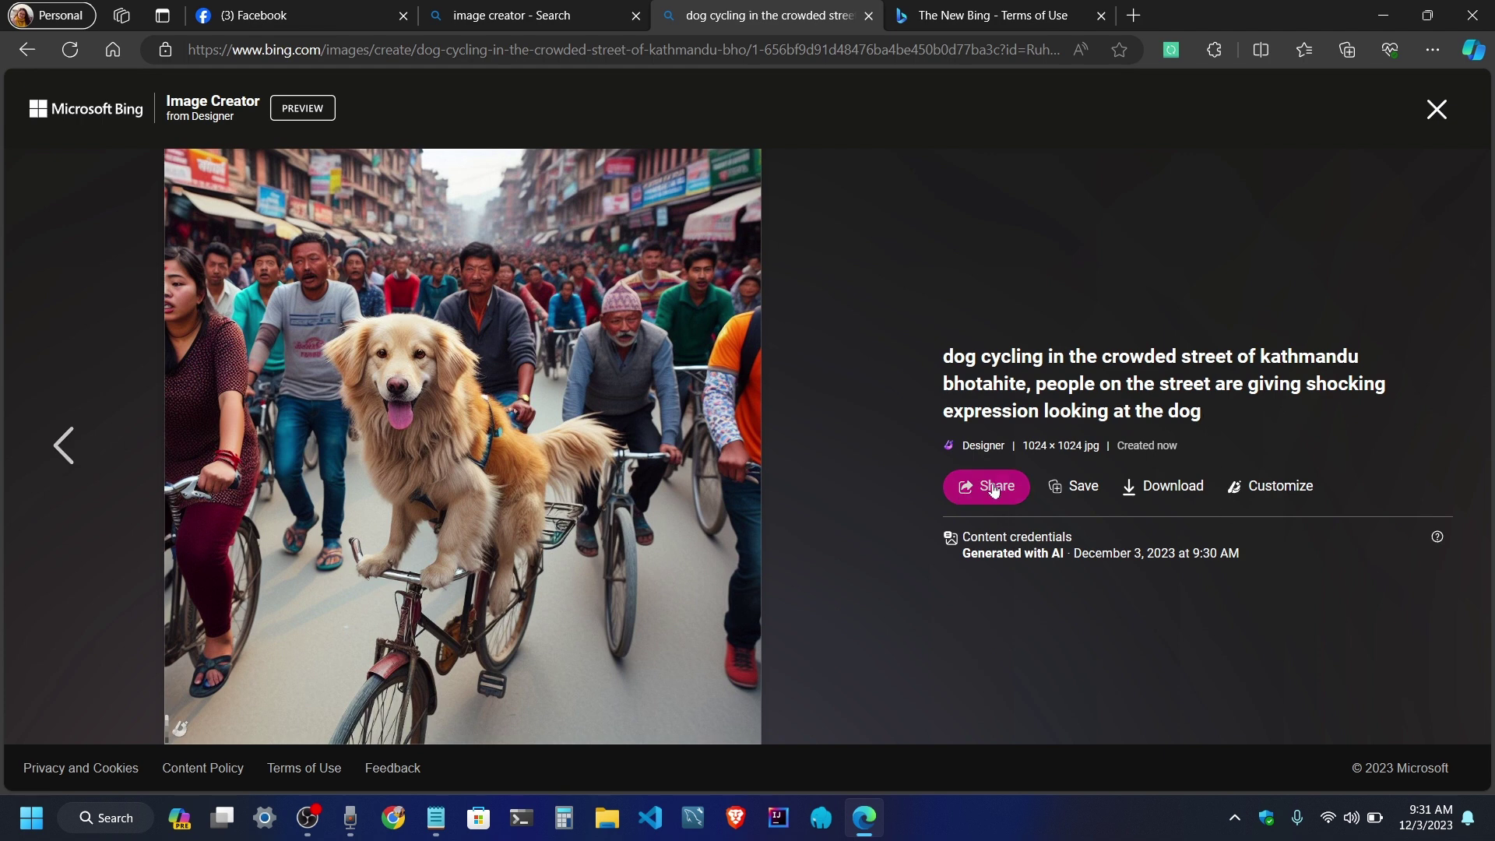
Save the second image, with the dog riding upright, and the black dog image to Saved Images, and close the enlarged view
key(Left)
click(1075, 486)
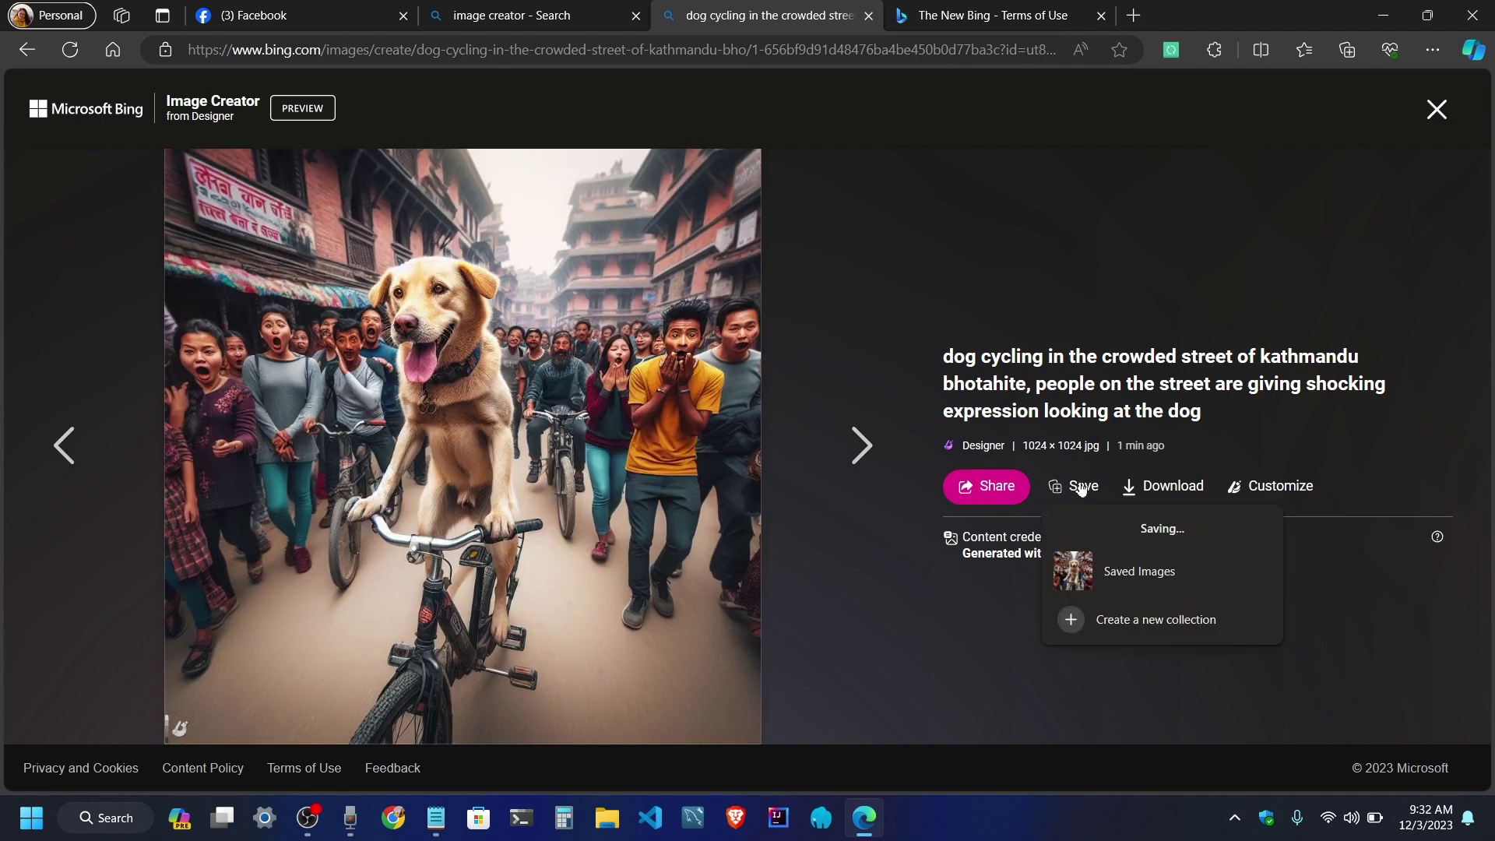
click(69, 436)
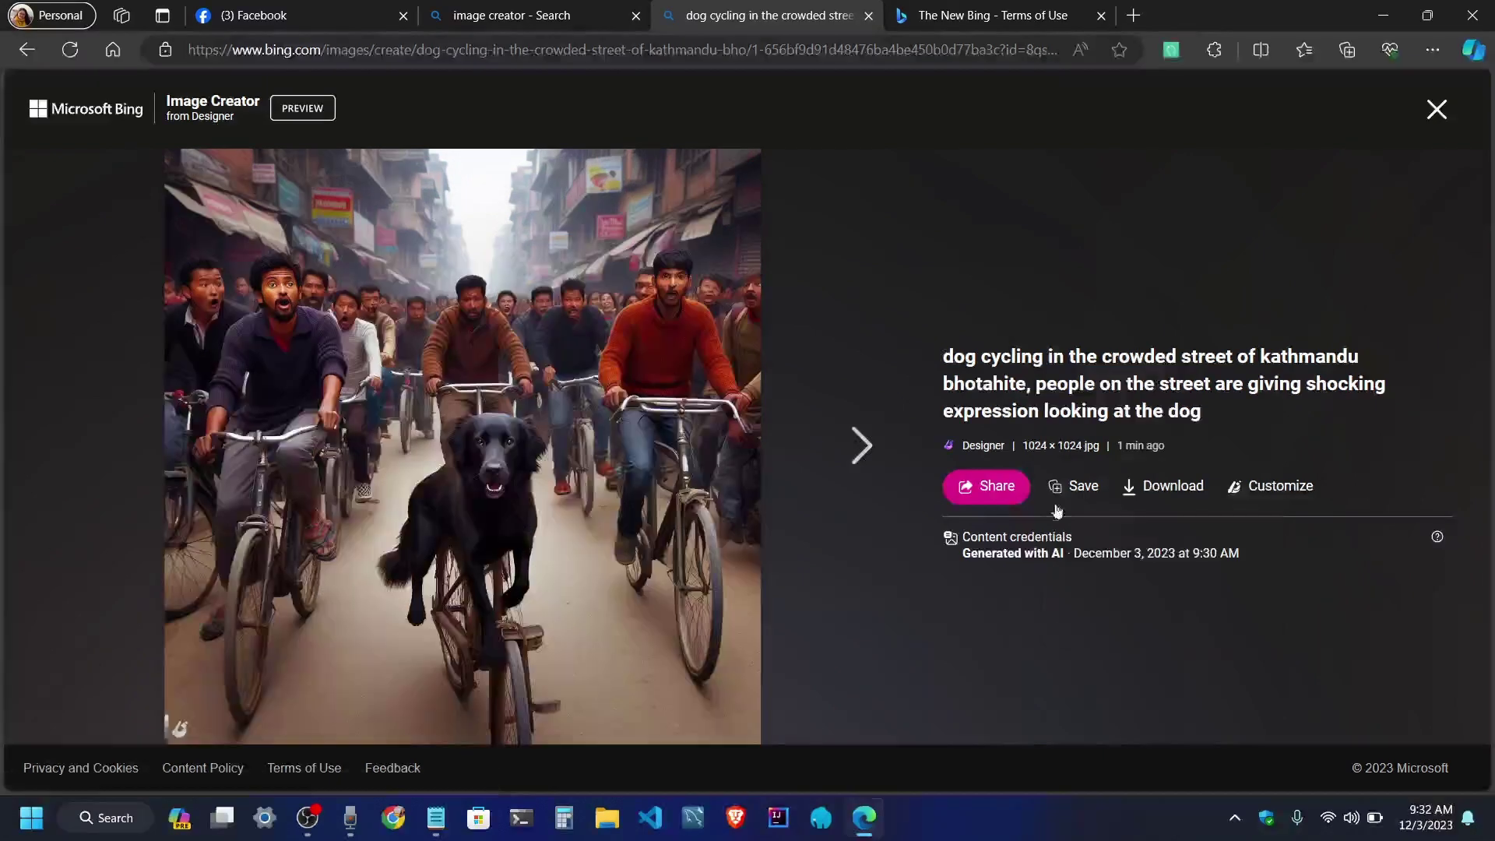
click(1078, 489)
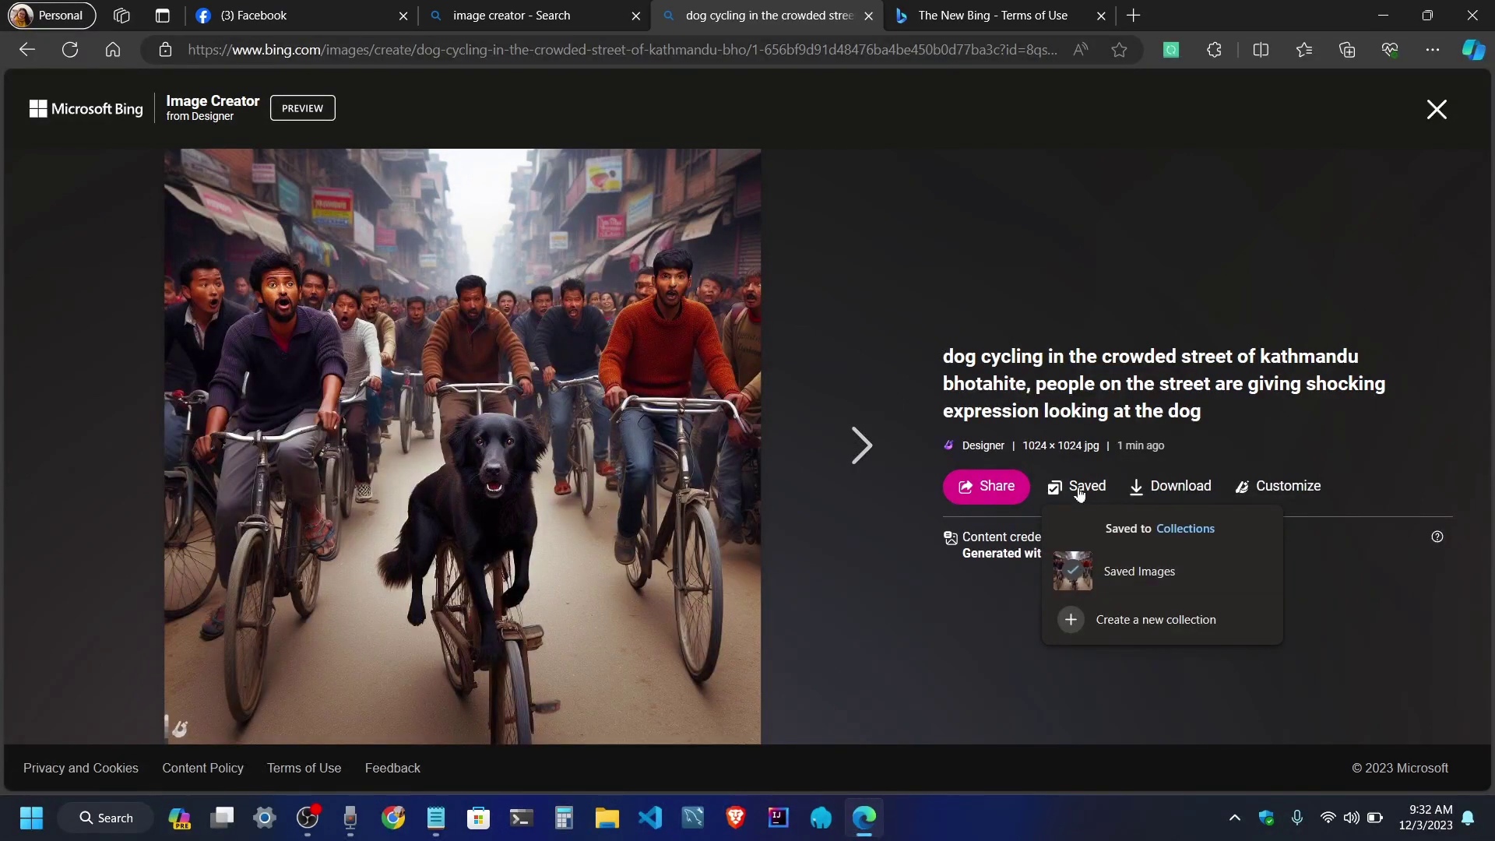
key(Right)
click(1437, 112)
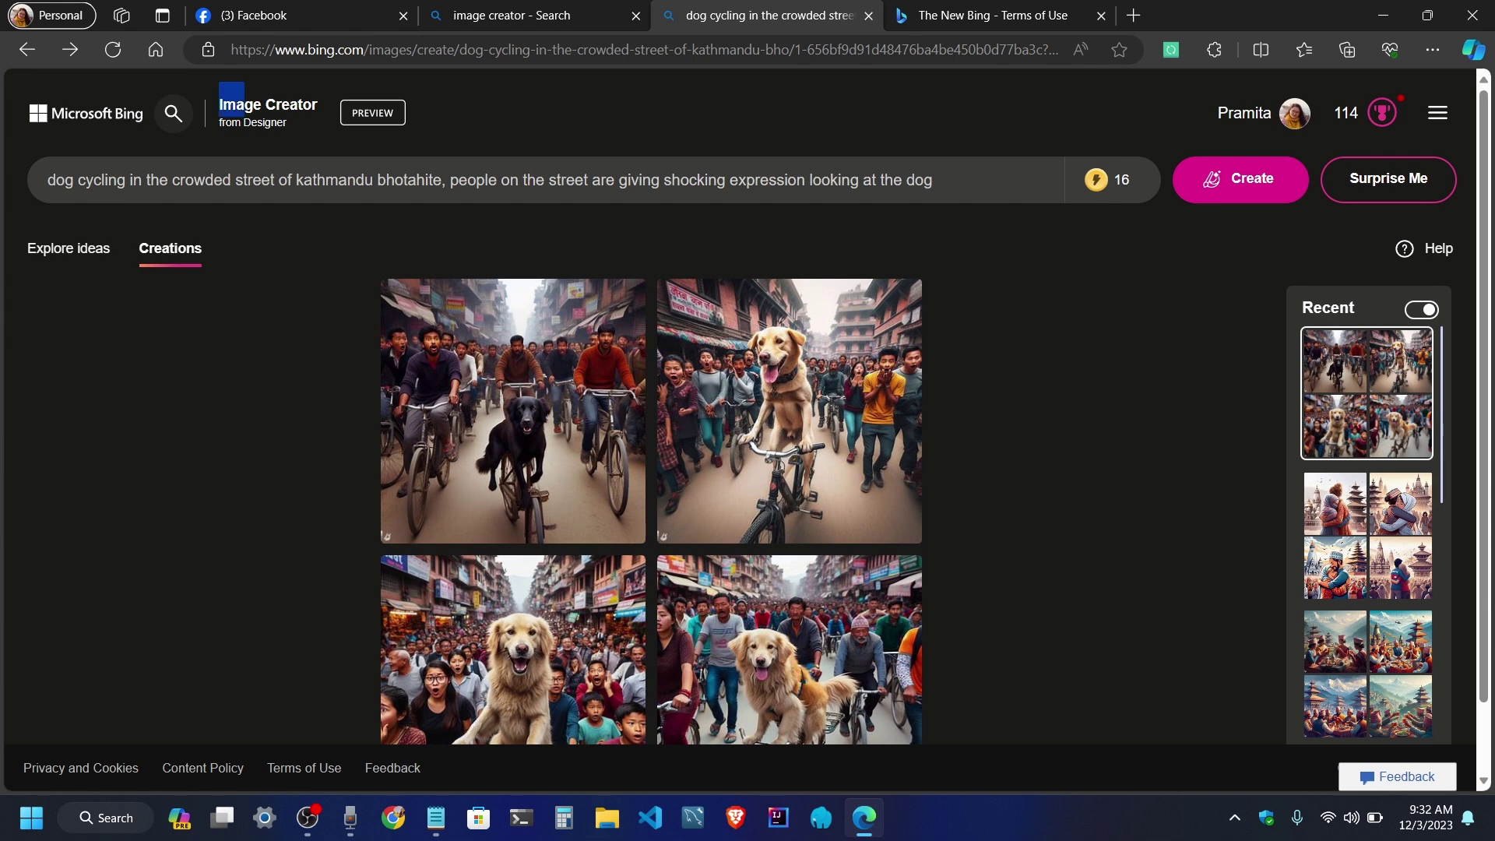
Switch off the Recent toggle, open Explore ideas, and return to Creations
click(1418, 311)
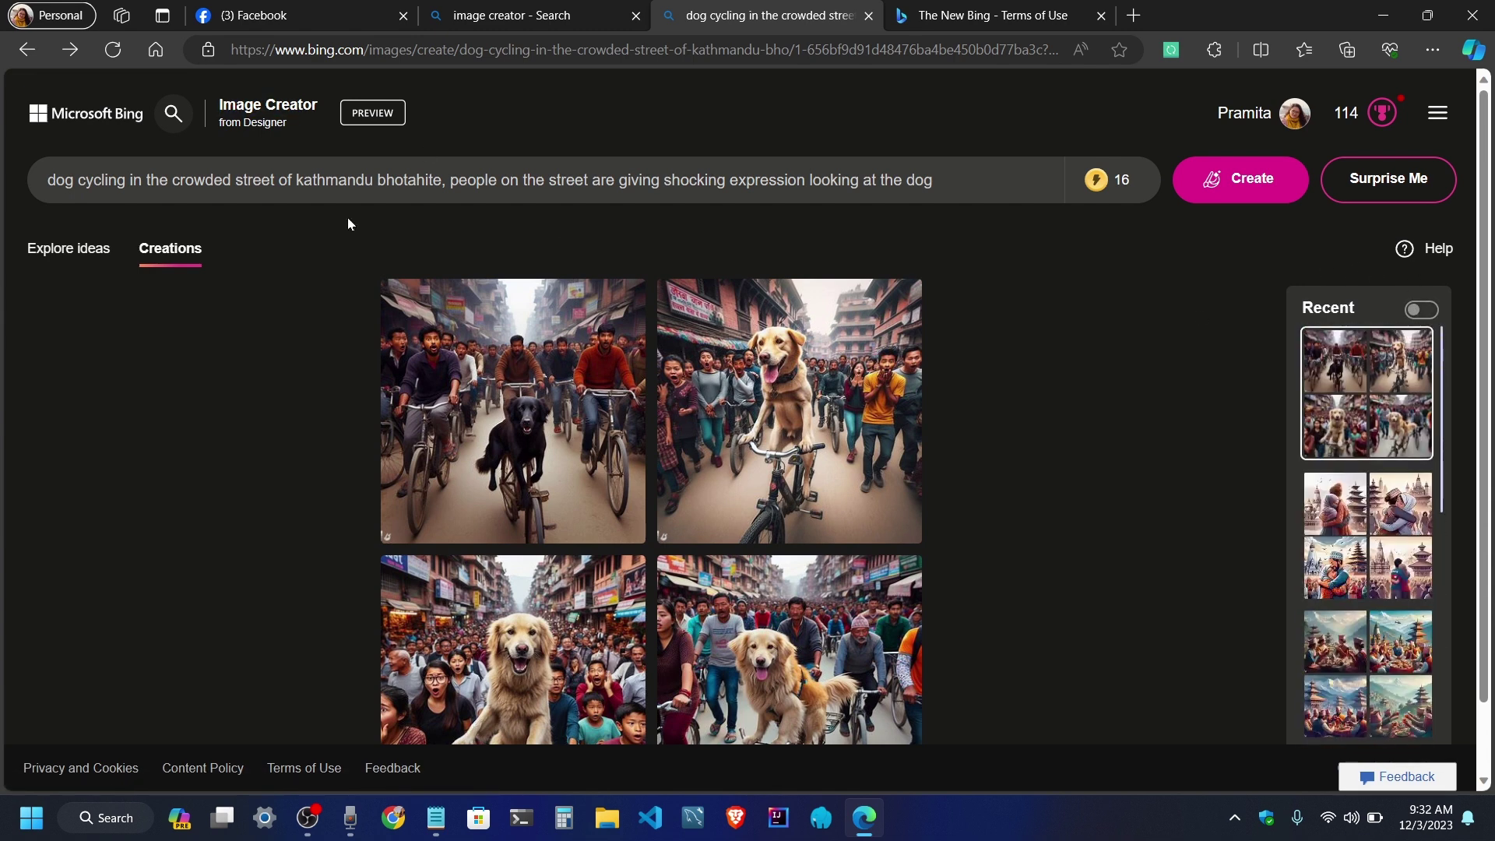
click(67, 249)
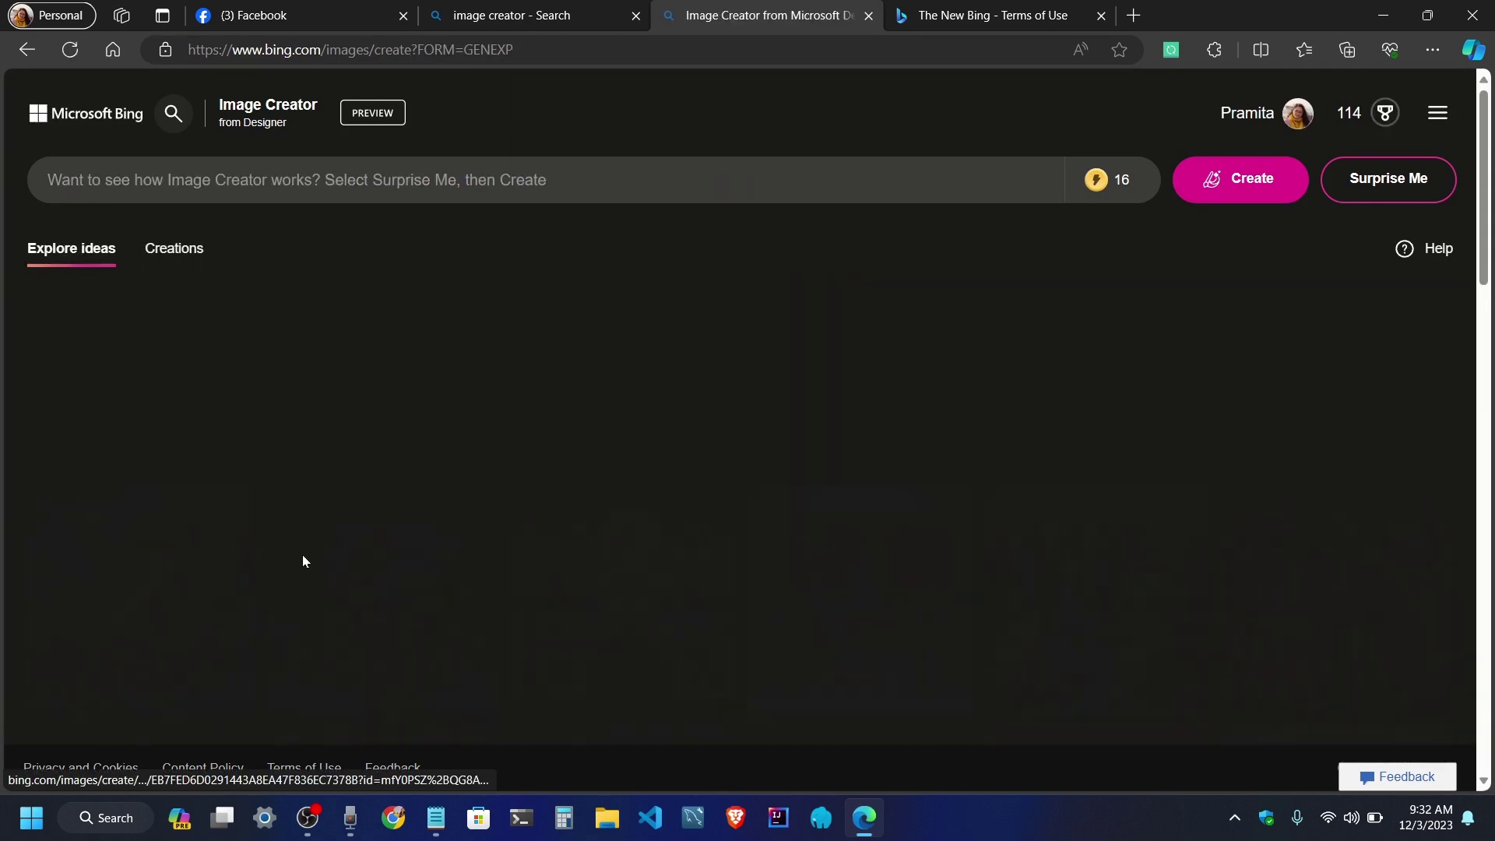
click(178, 249)
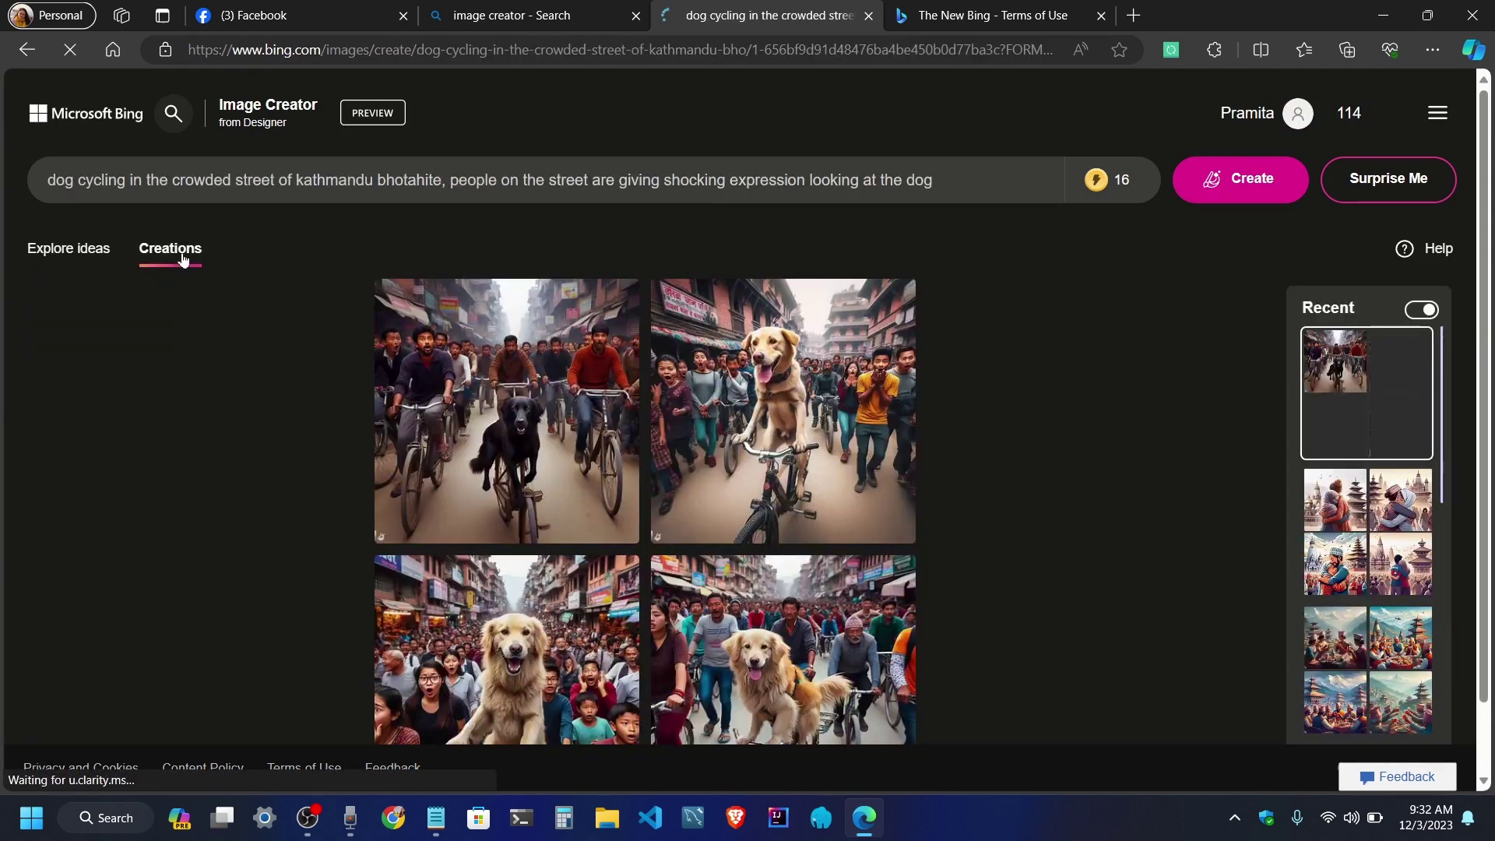
Look through the generated images and the recent creations on the Creations page
scroll(1302, 477, down, 1)
scroll(1420, 497, down, 5)
scroll(1420, 497, down, 8)
scroll(1408, 634, up, 4)
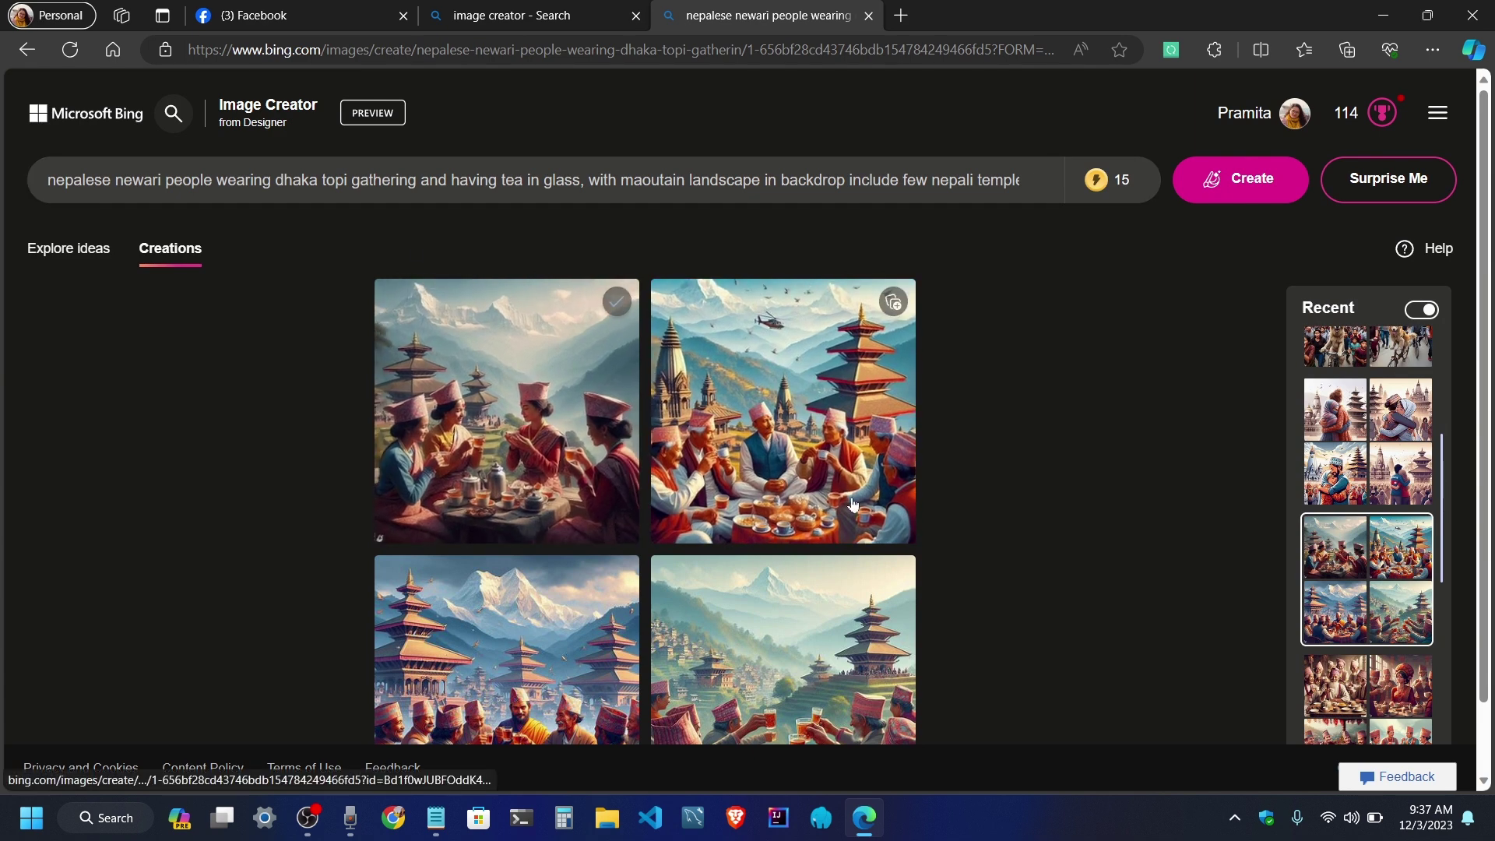
View the second, third and fourth tea-gathering images enlarged one after another, and return to the Creations page
scroll(852, 505, down, 1)
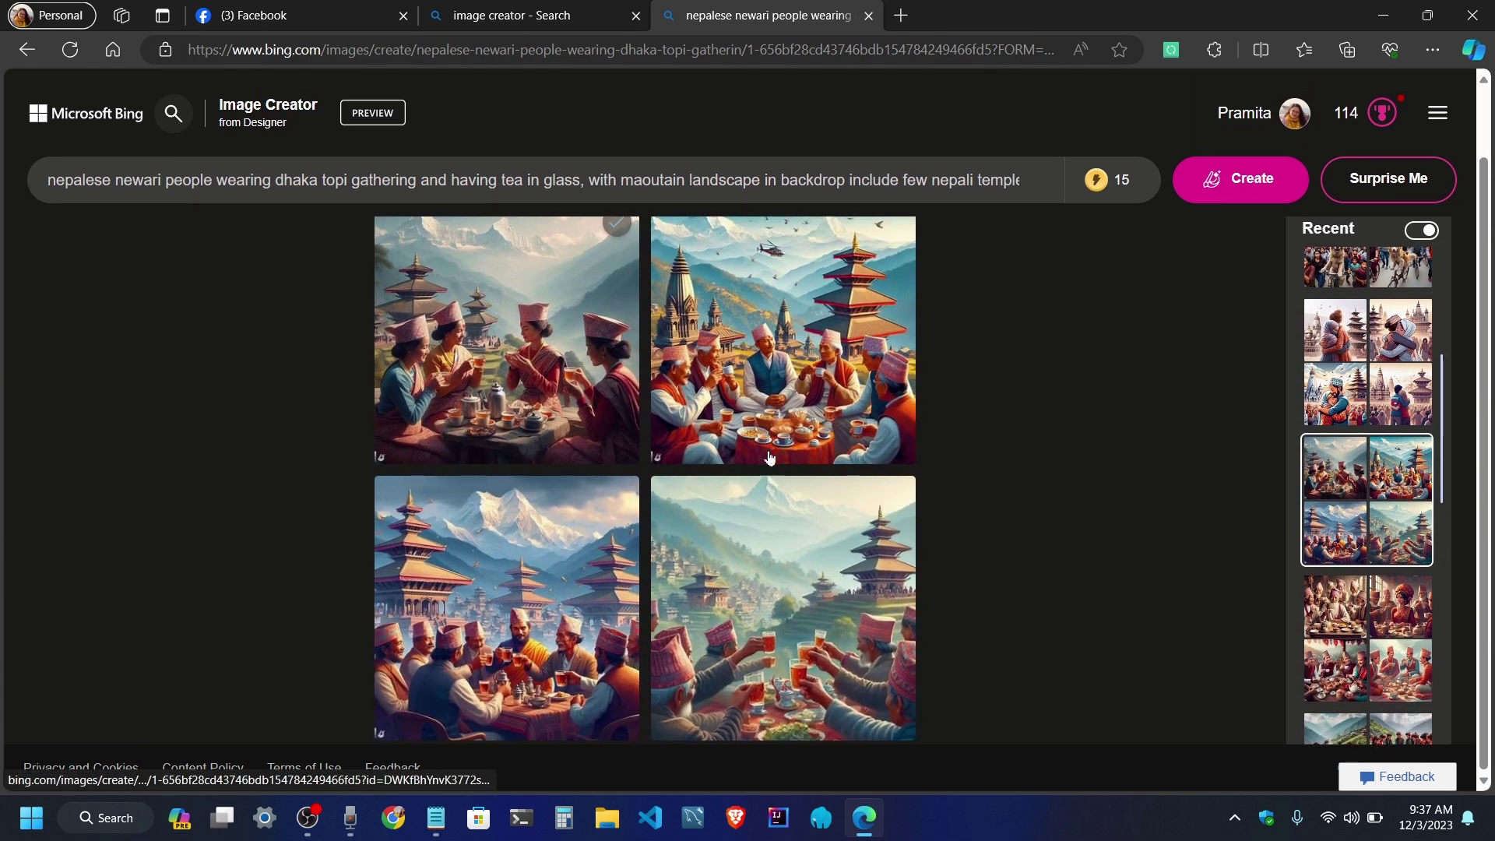
click(782, 387)
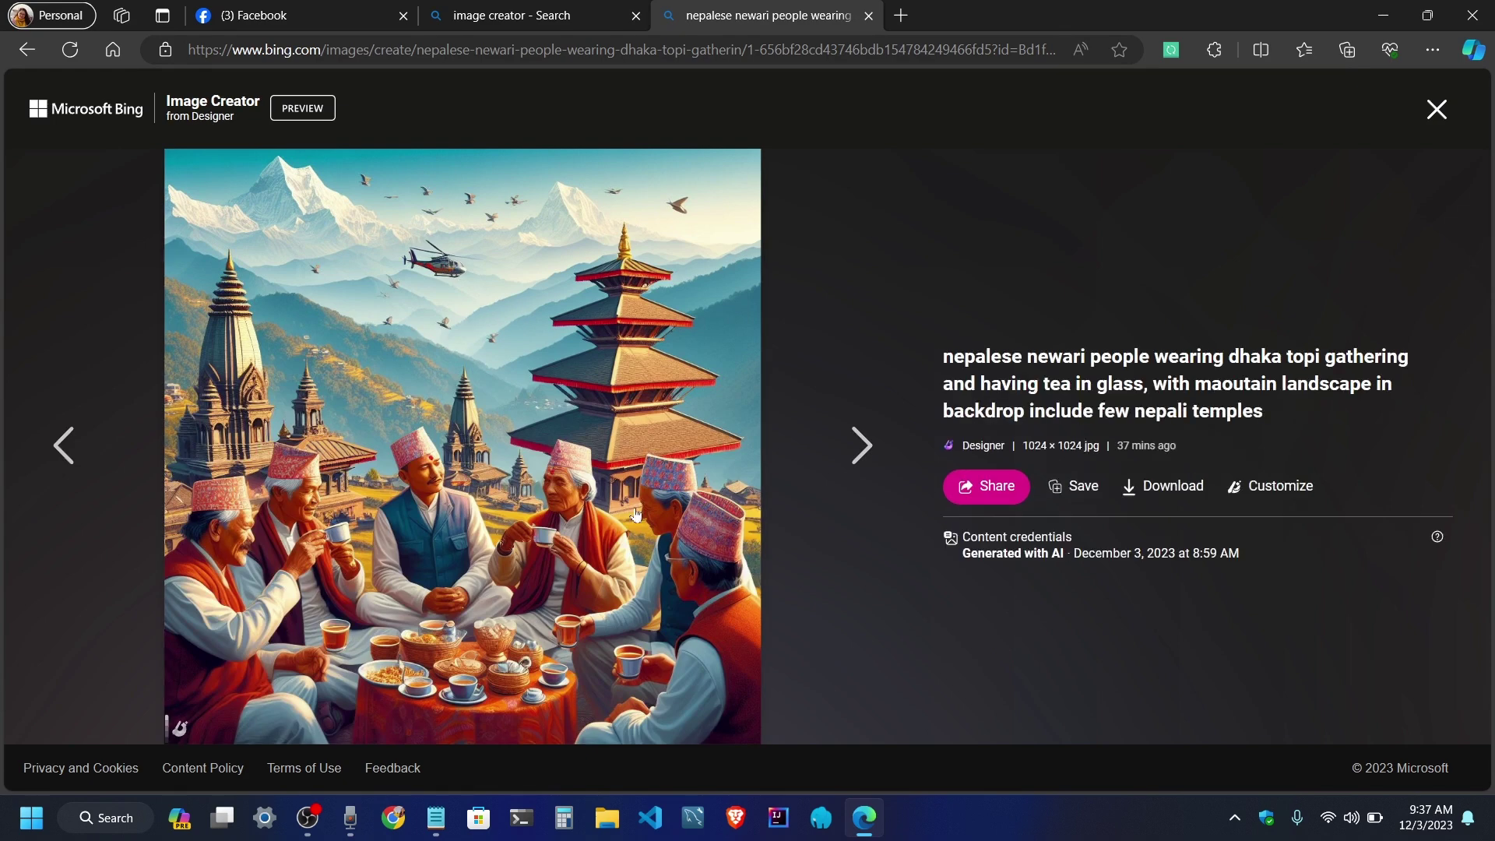
click(854, 456)
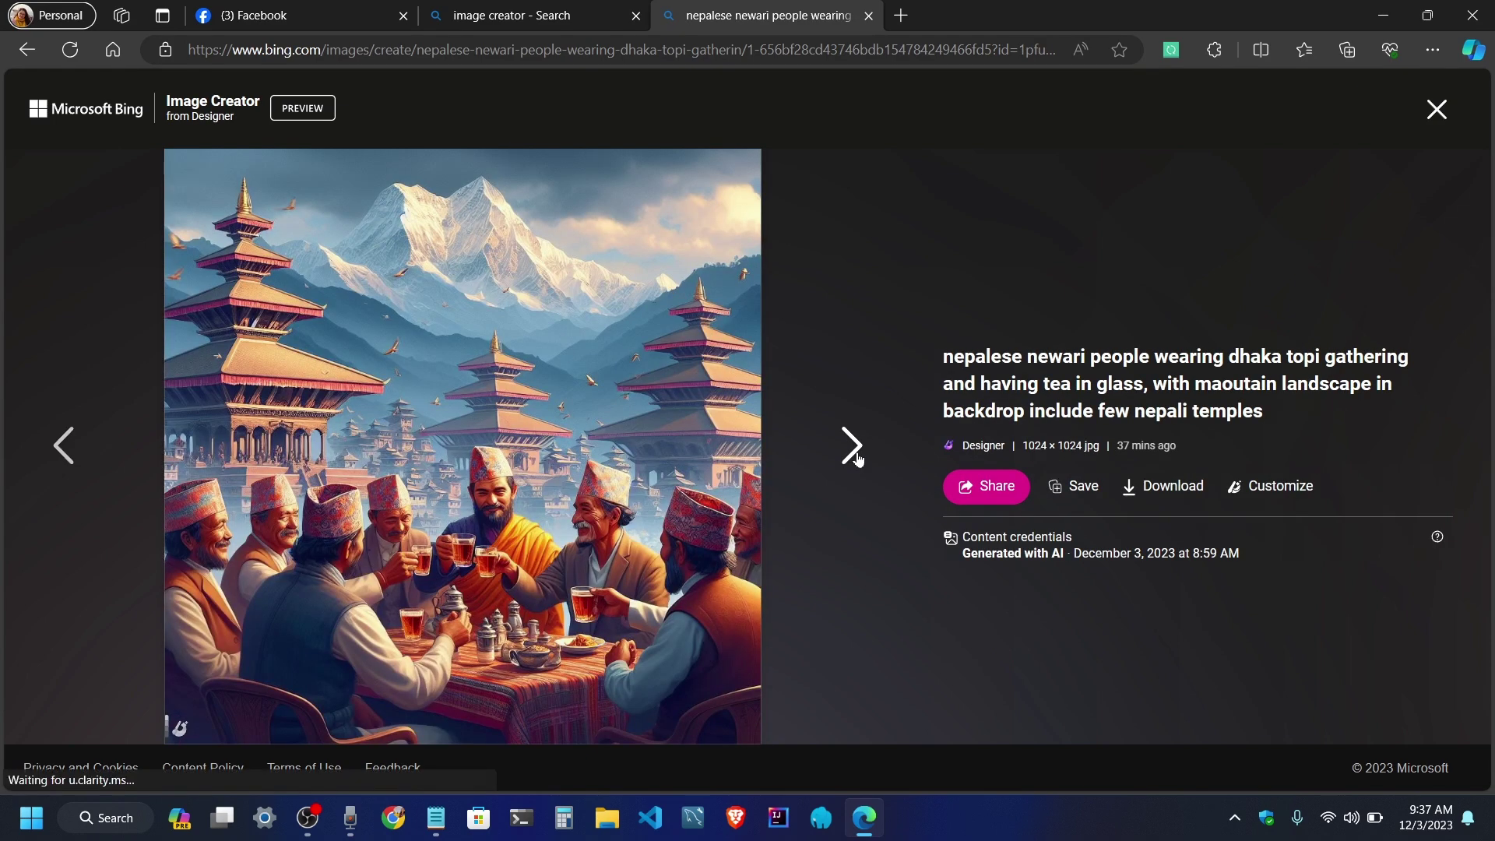
click(857, 457)
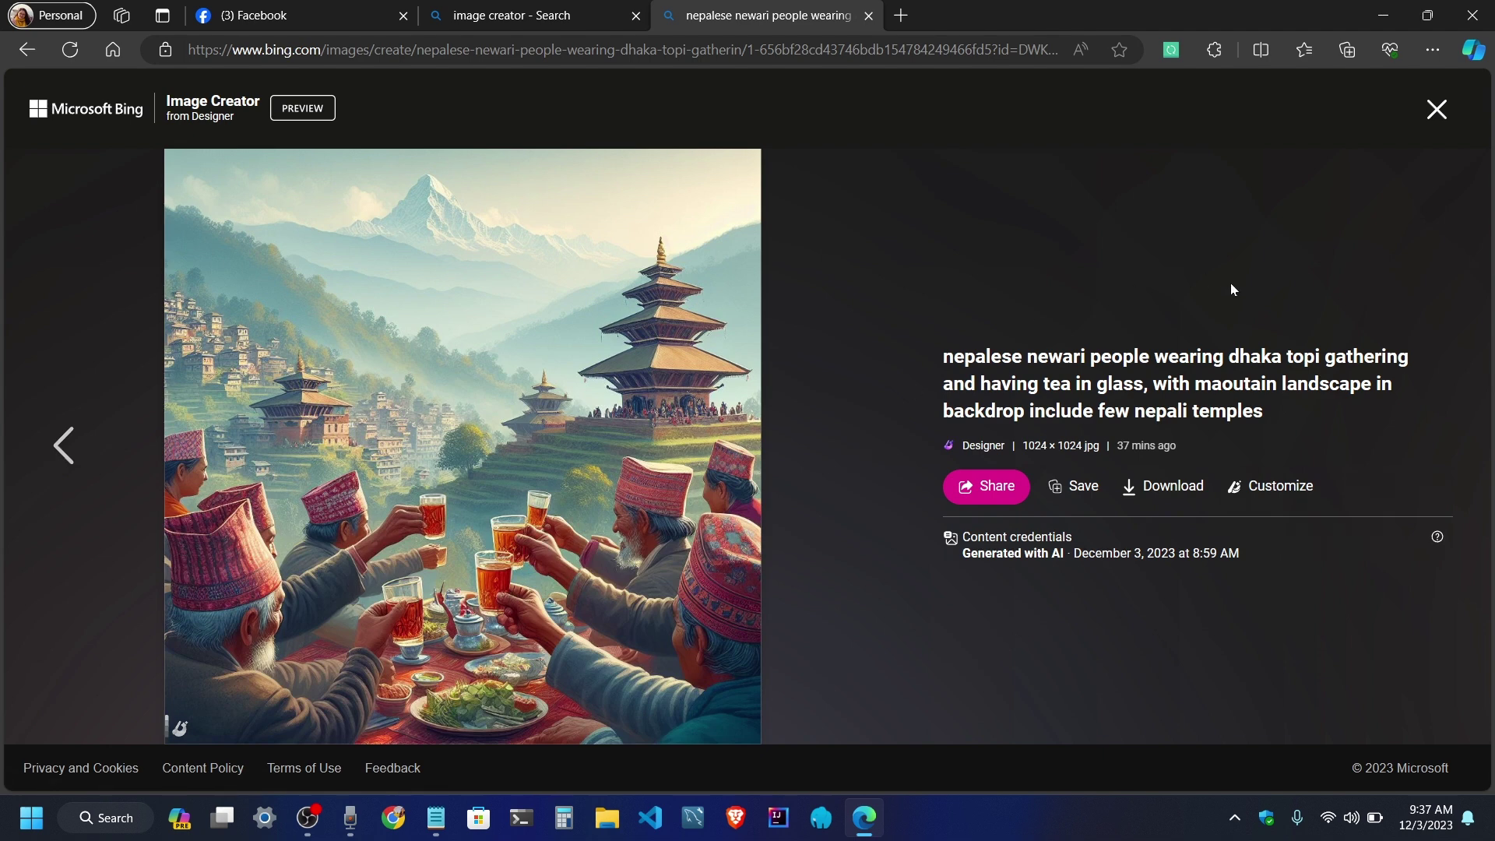
click(1436, 113)
scroll(1383, 599, down, 5)
scroll(1383, 600, down, 3)
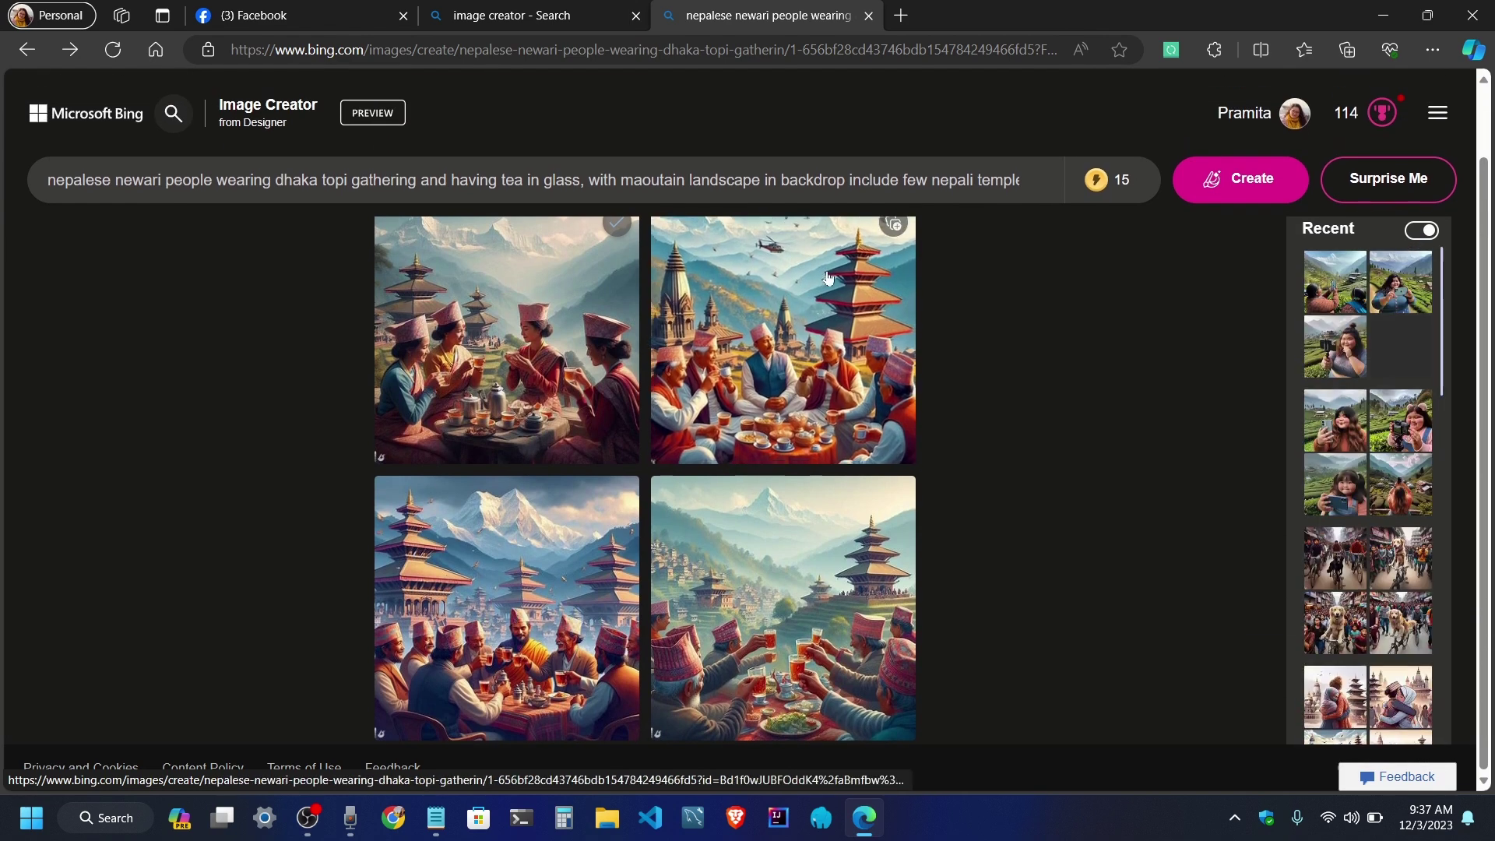
Clear the old prompt and begin a new one with "group of nepali people wearing dhaka topi having momo"
click(1035, 181)
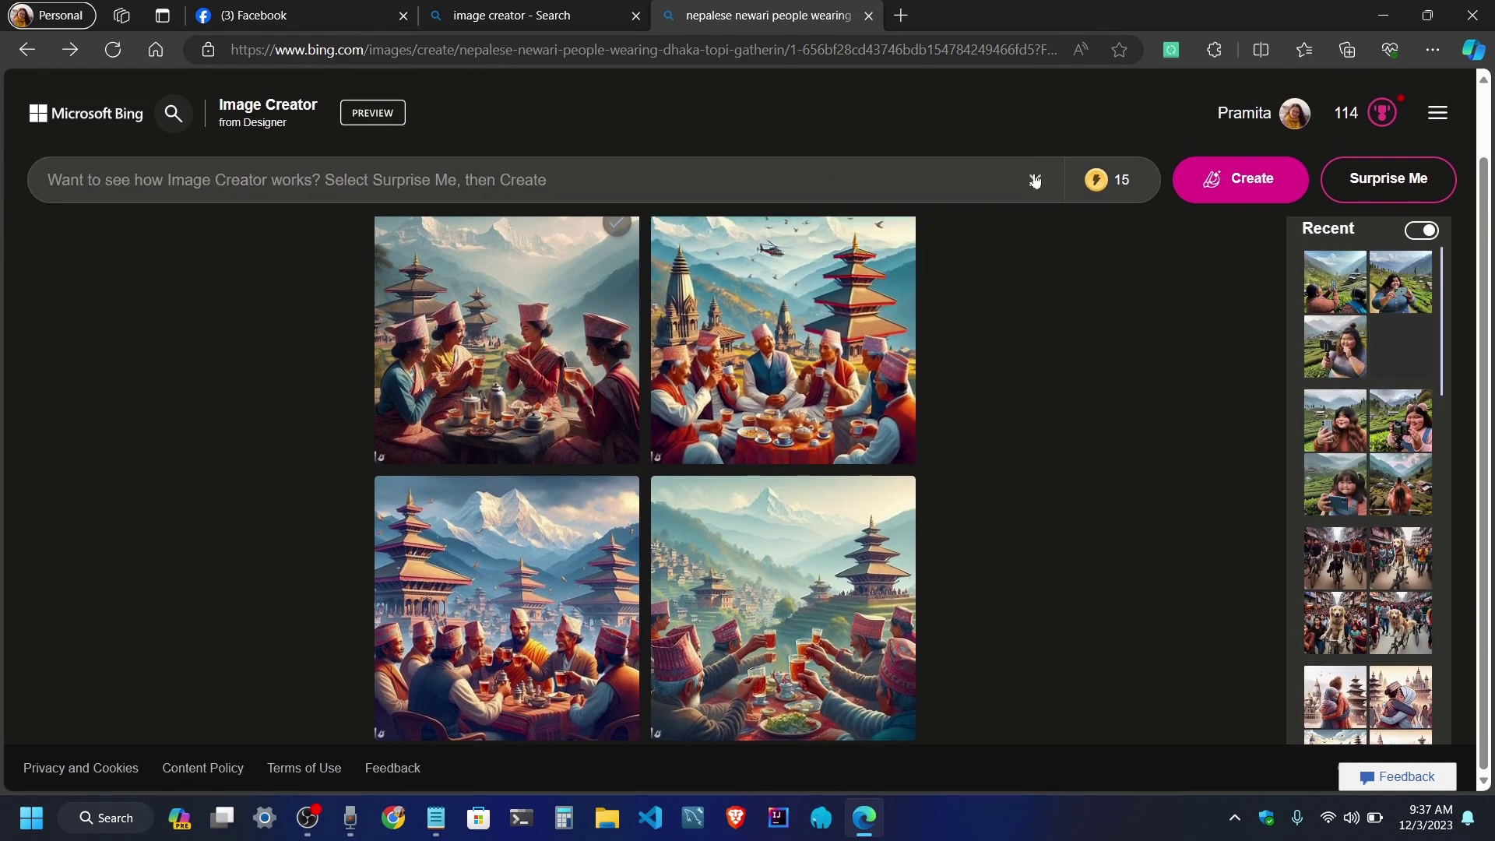
text(bunch of)
key(ctrl+a)
key(BackSpace)
text(group)
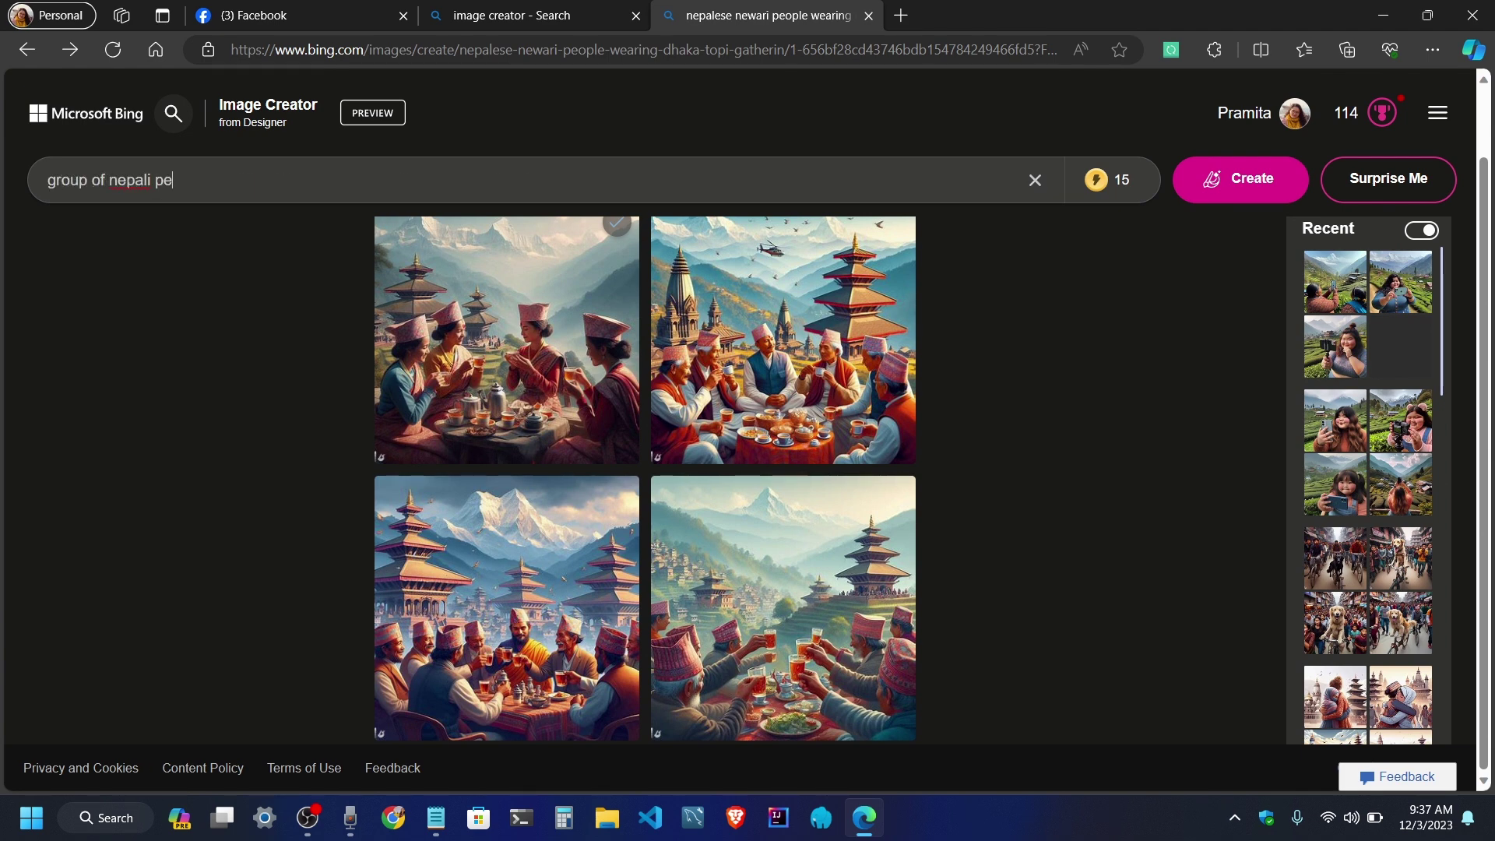
text( of nepali people wearing dhaka topi having momo)
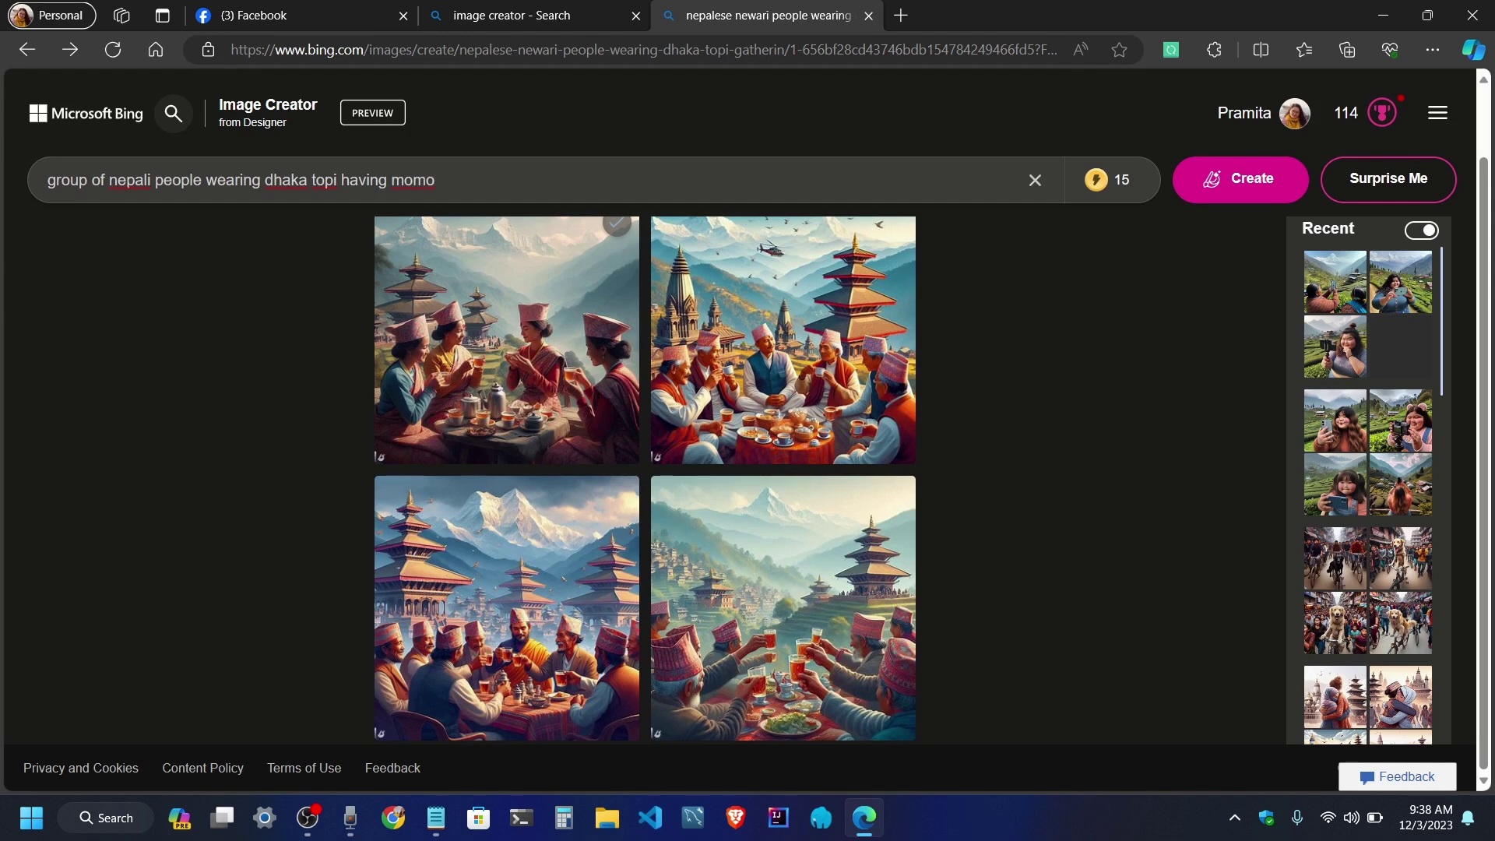
Complete the prompt with "in the plate, with a huge momo in the center, green mountain backdrop with temples" and generate the images
text( in the p)
key(BackSpace)
key(BackSpace)
key(BackSpace)
key(BackSpace)
text(huge momo in the center,)
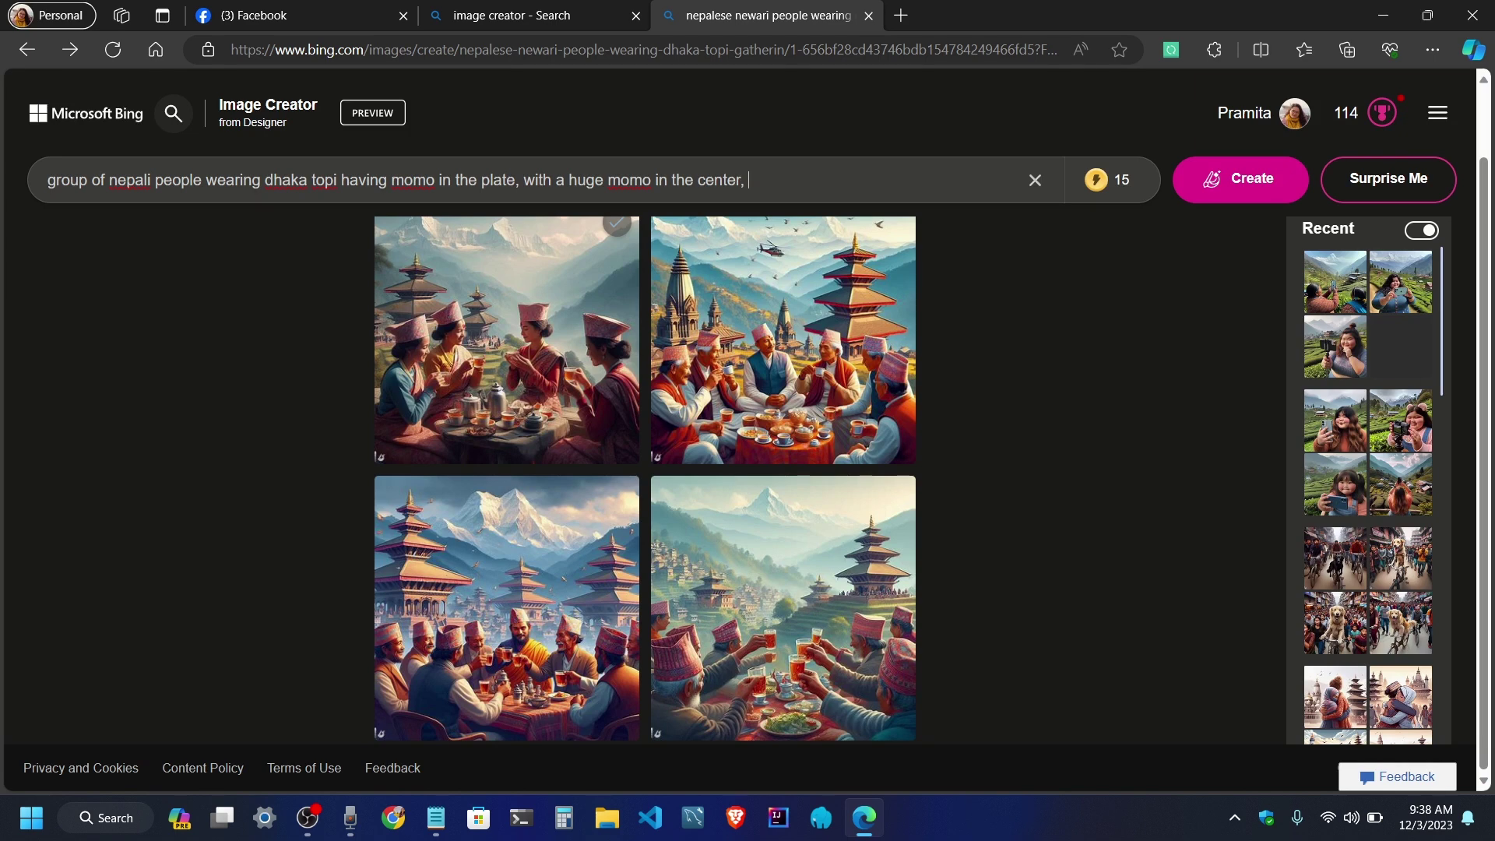
text( green mountain backdrop with temples)
key(Return)
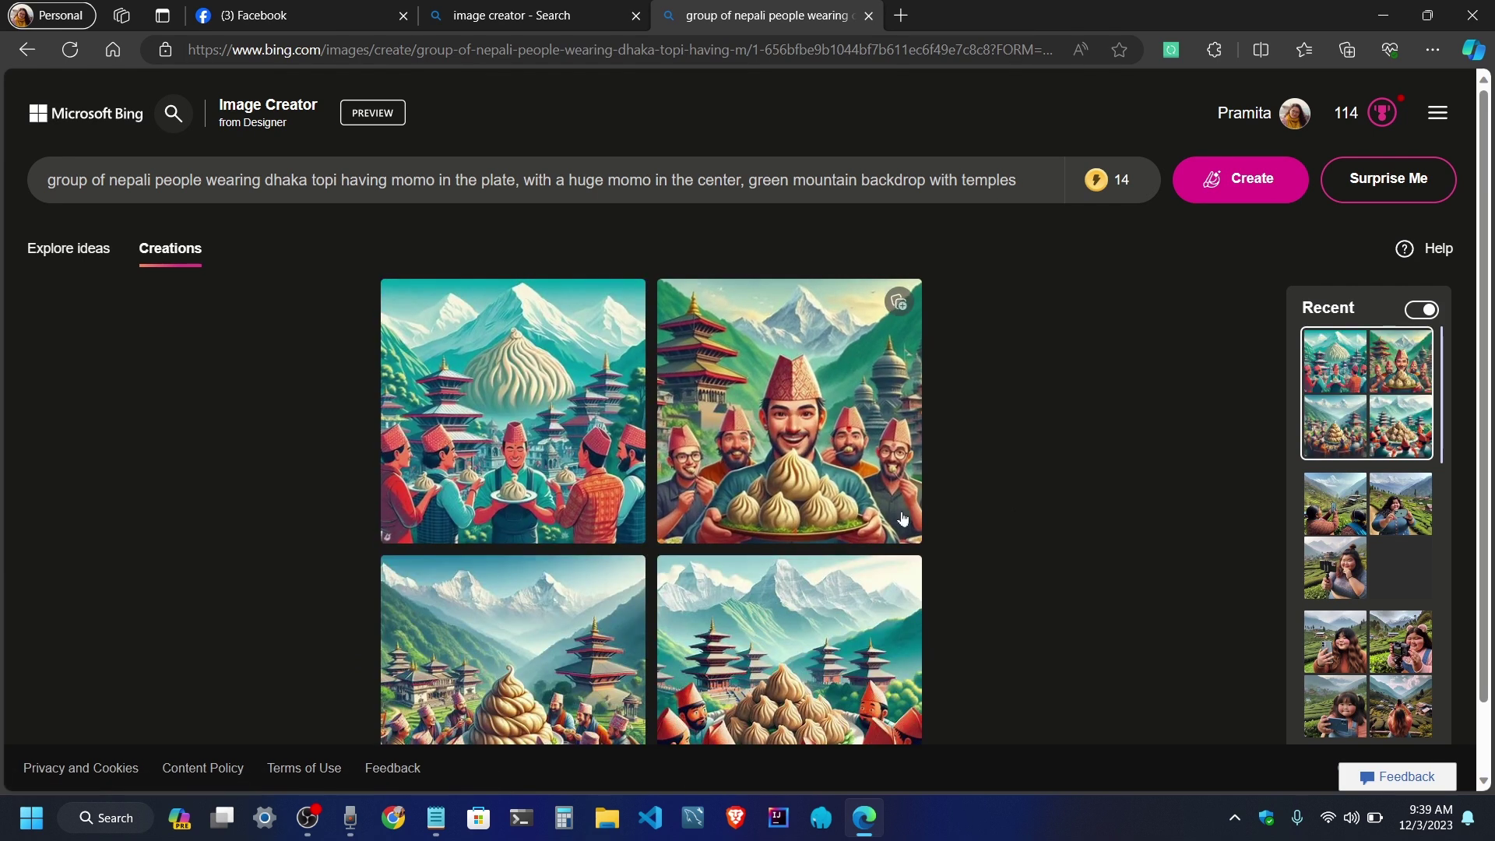
Enlarge the third momo image, view the fourth, and go back through the set to the first image
scroll(1109, 530, down, 1)
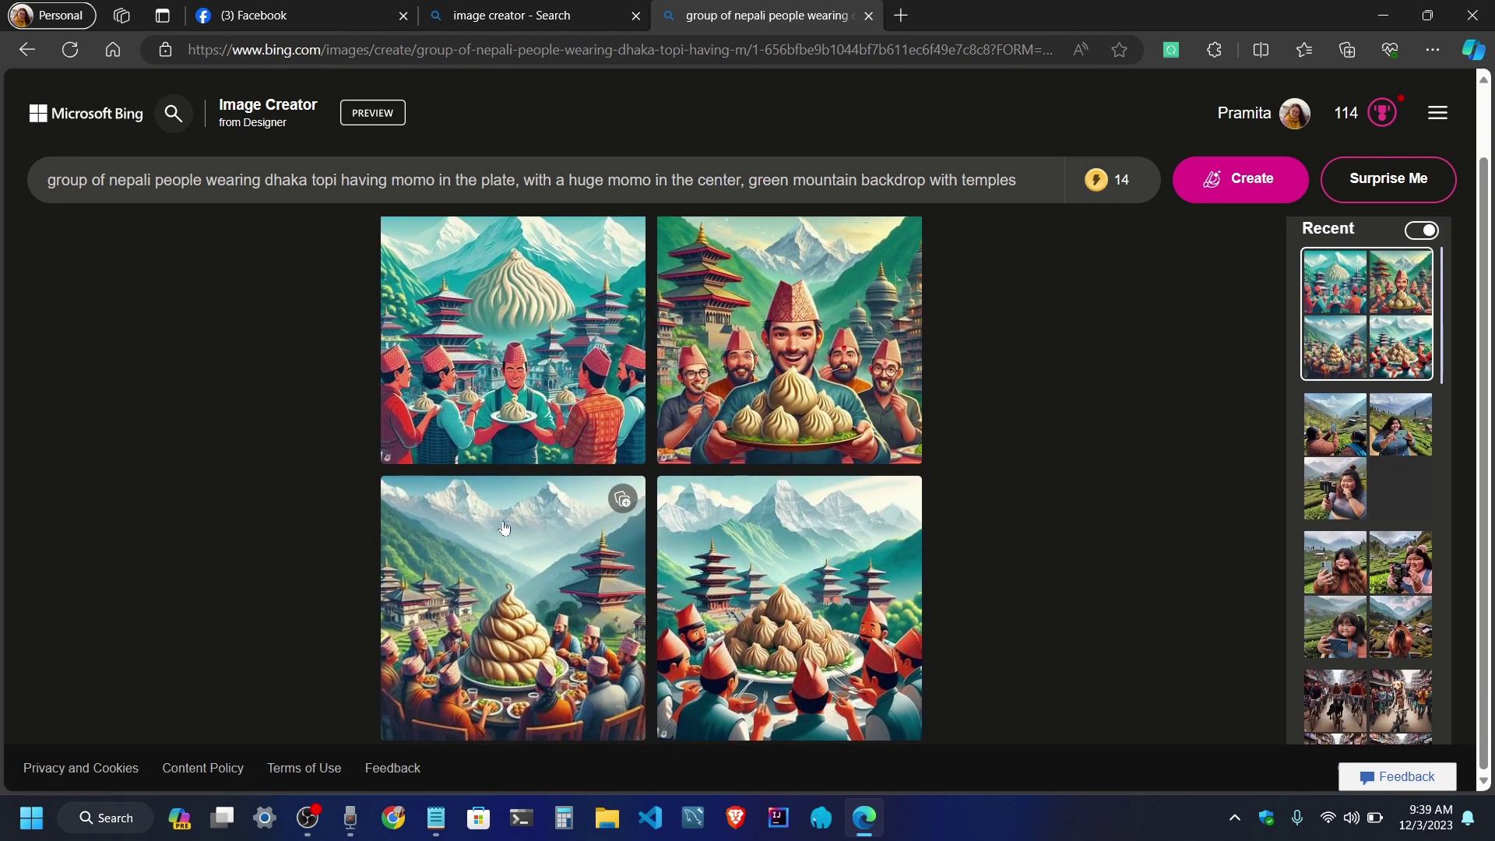
click(522, 656)
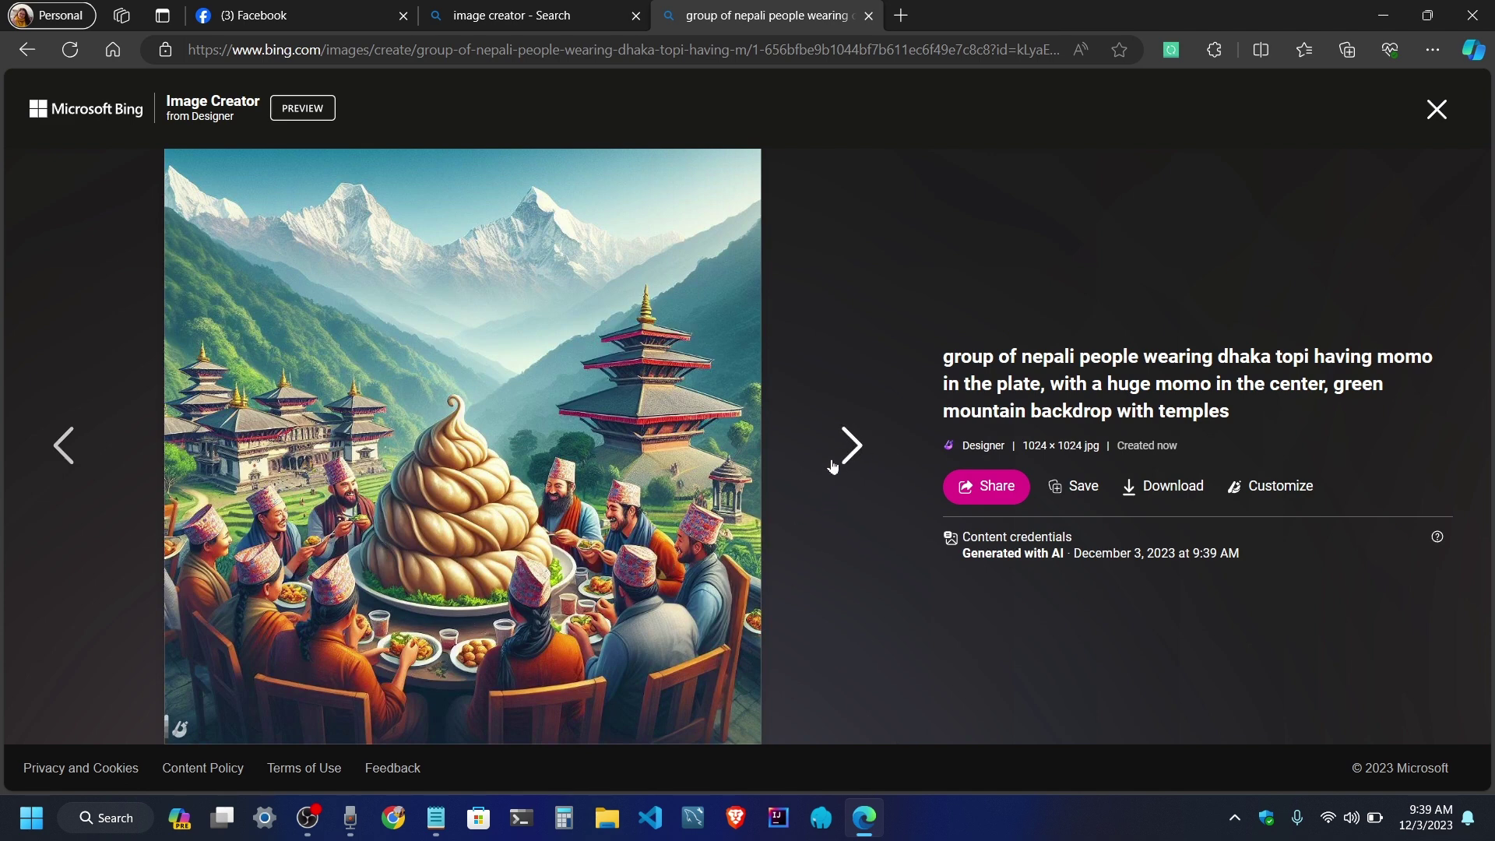
click(860, 447)
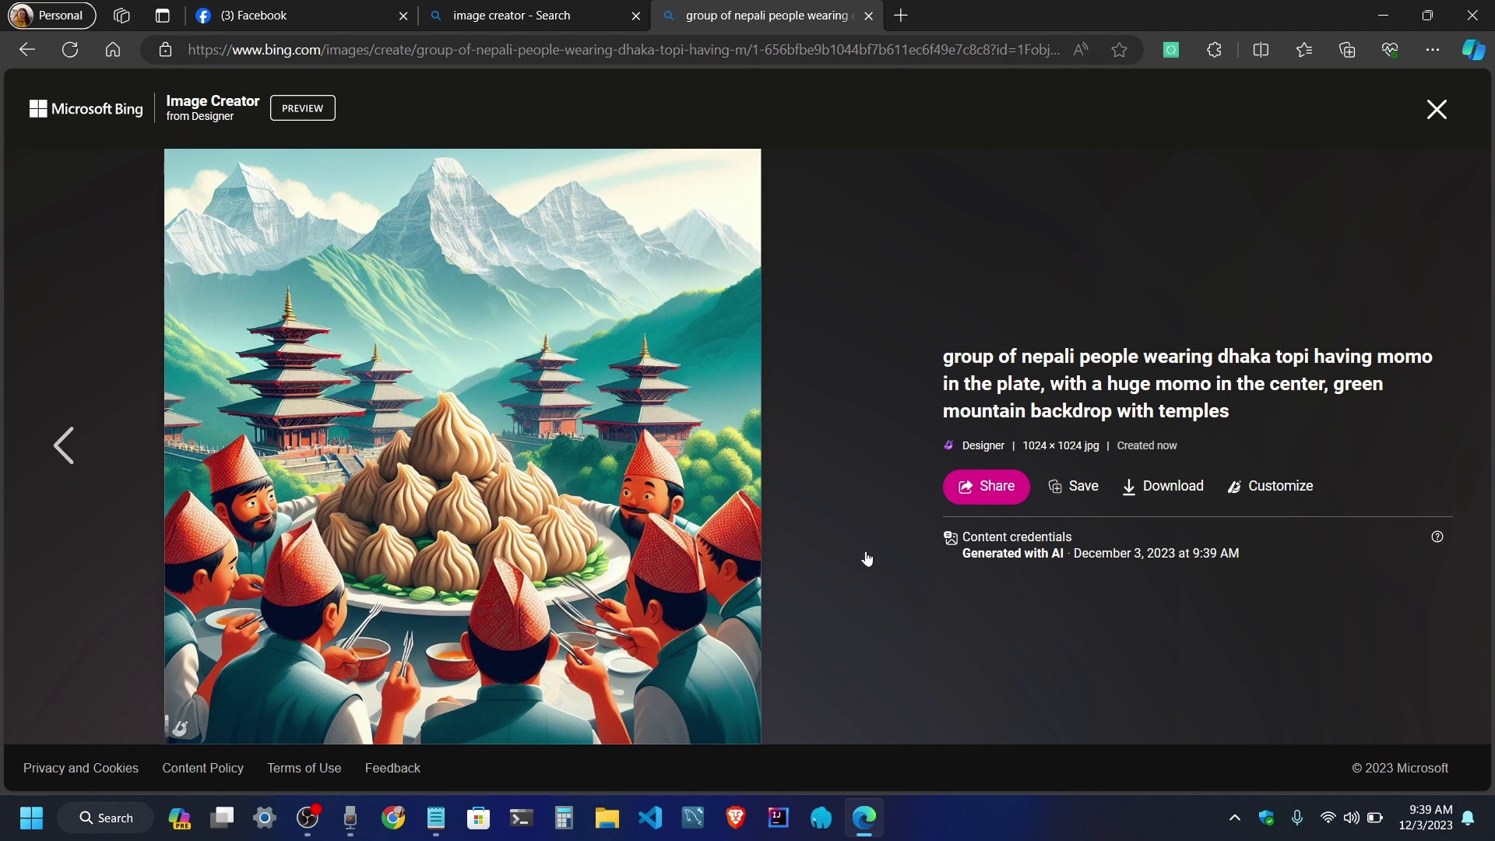
click(94, 457)
click(95, 459)
click(94, 458)
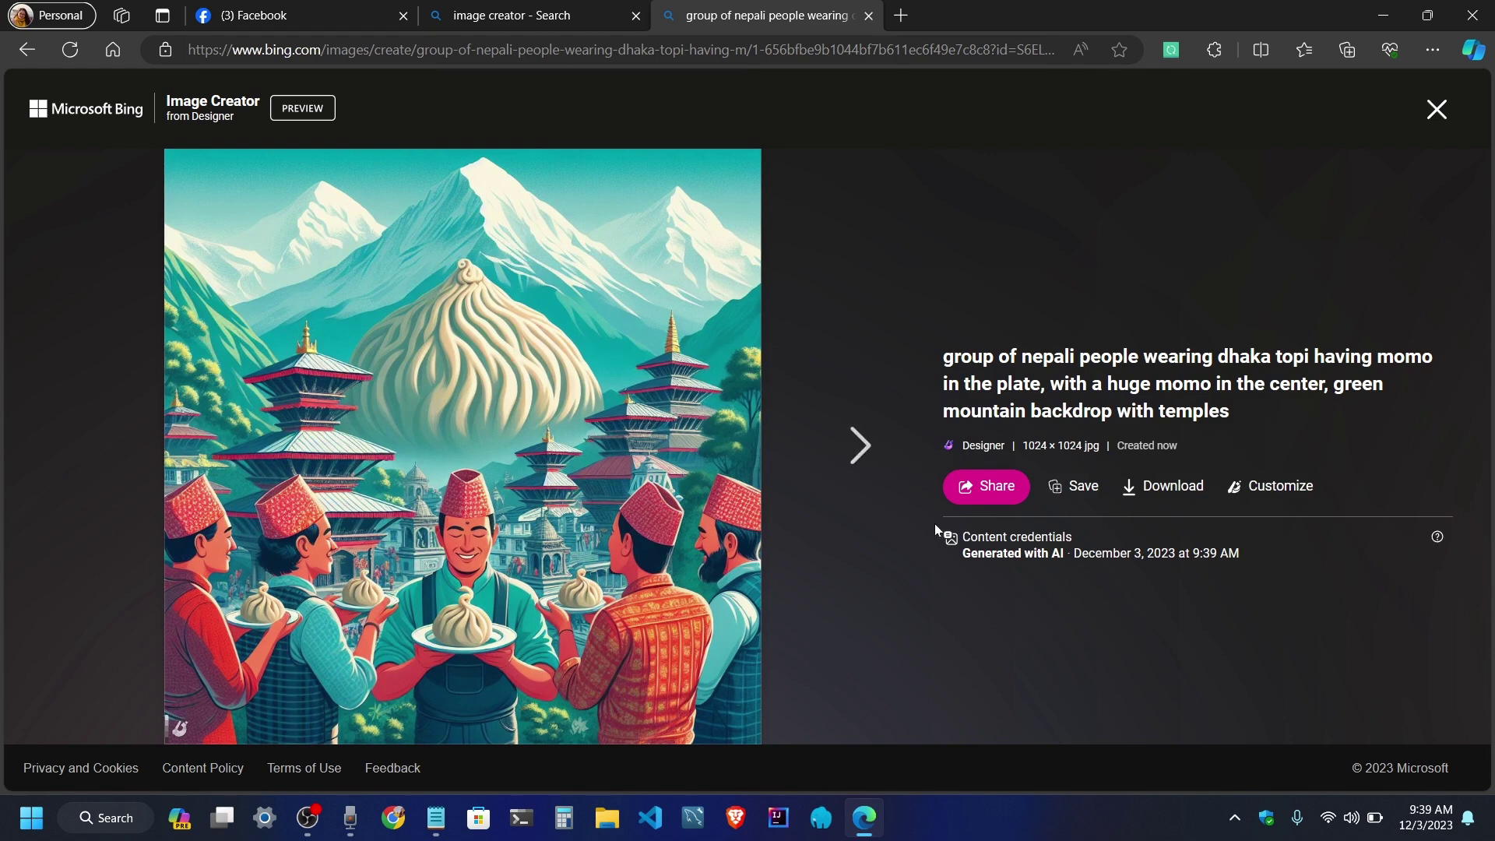
Save each of the four generated momo images to Collections, starting with the first
click(1076, 487)
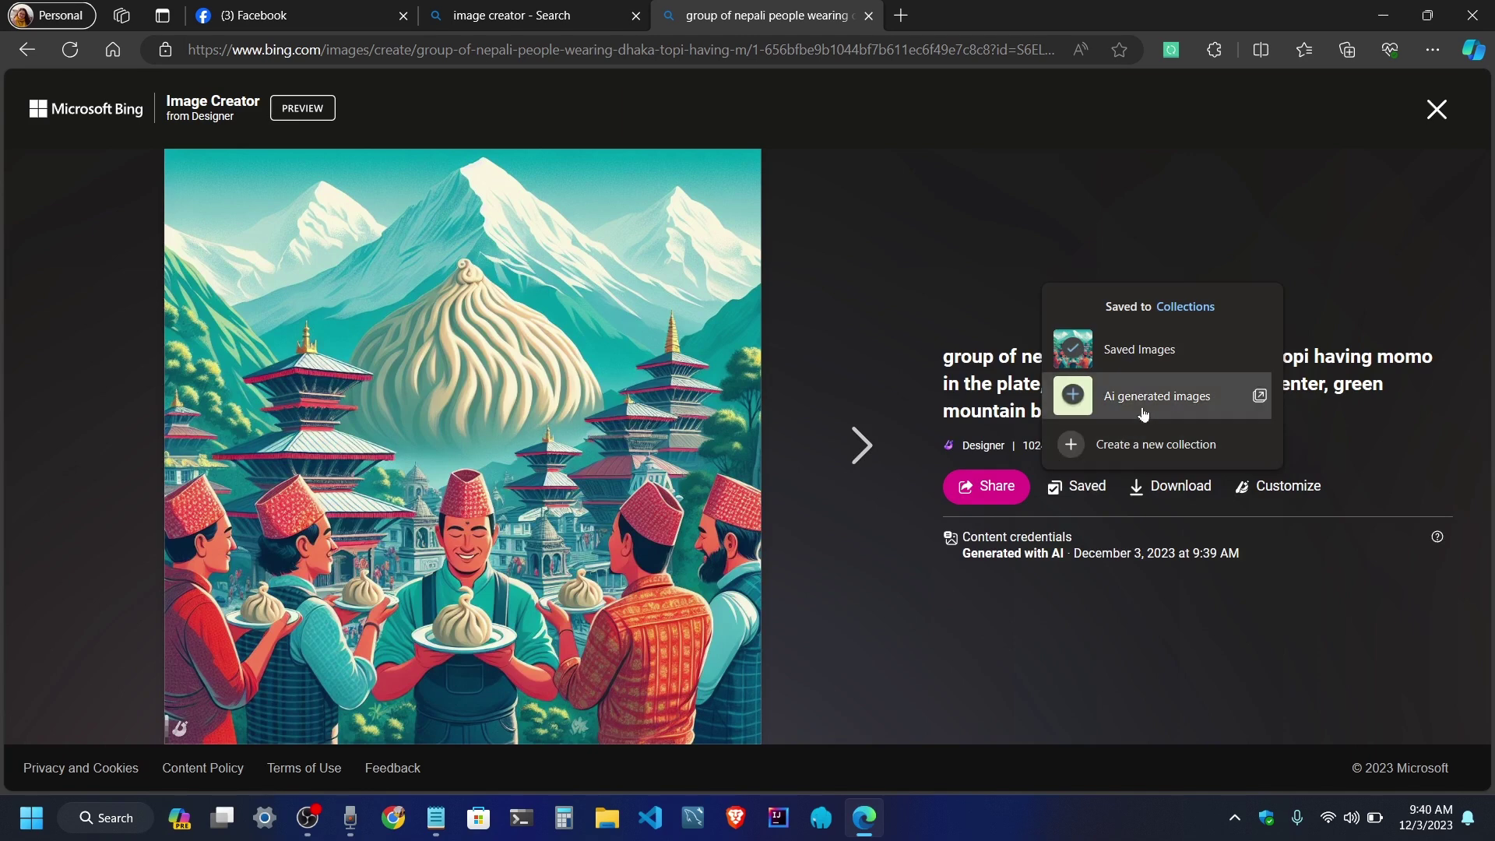
click(860, 445)
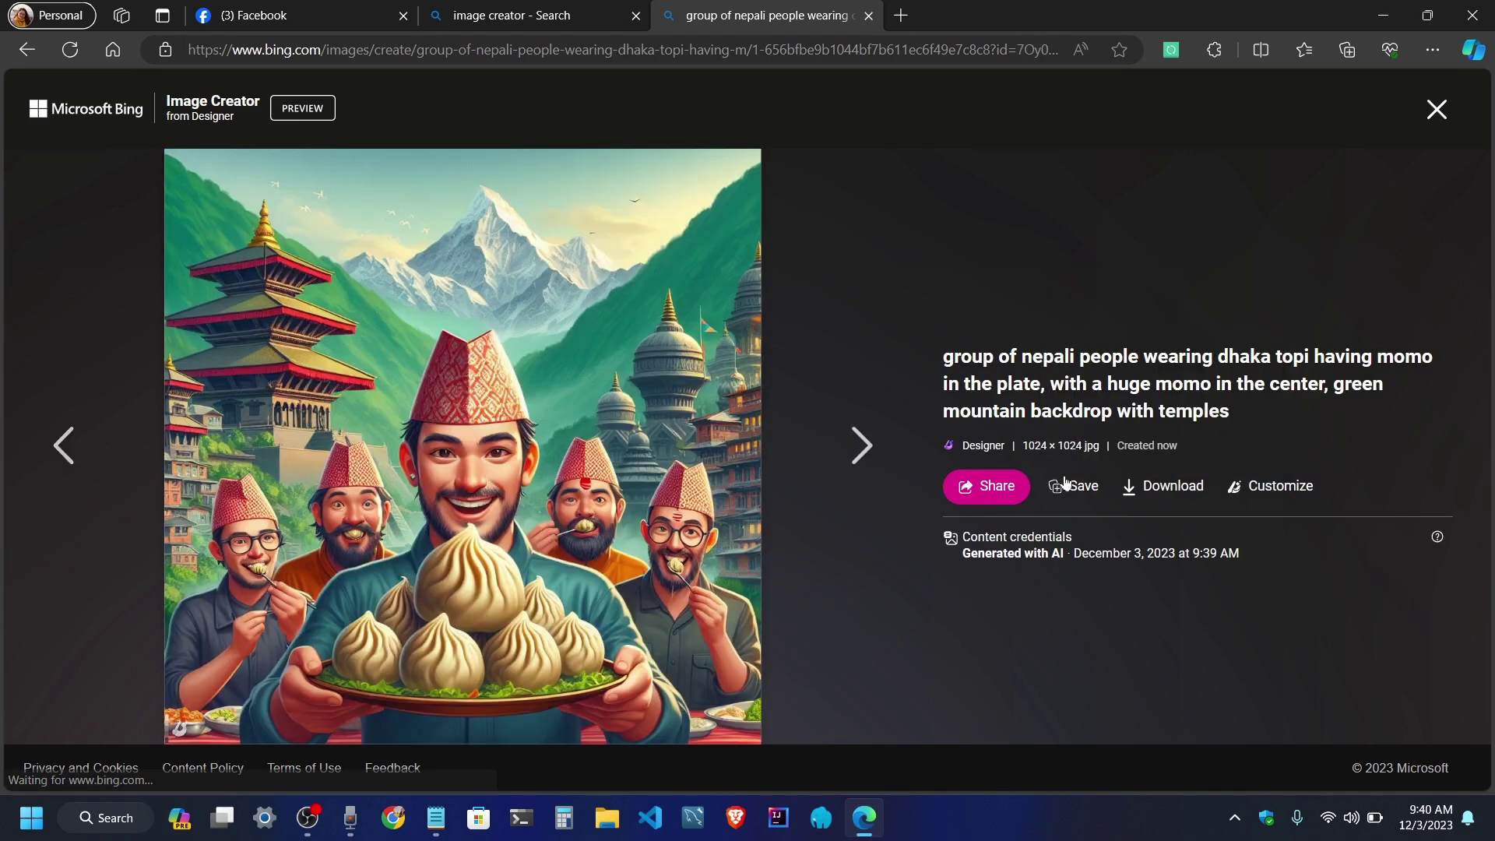
click(1057, 484)
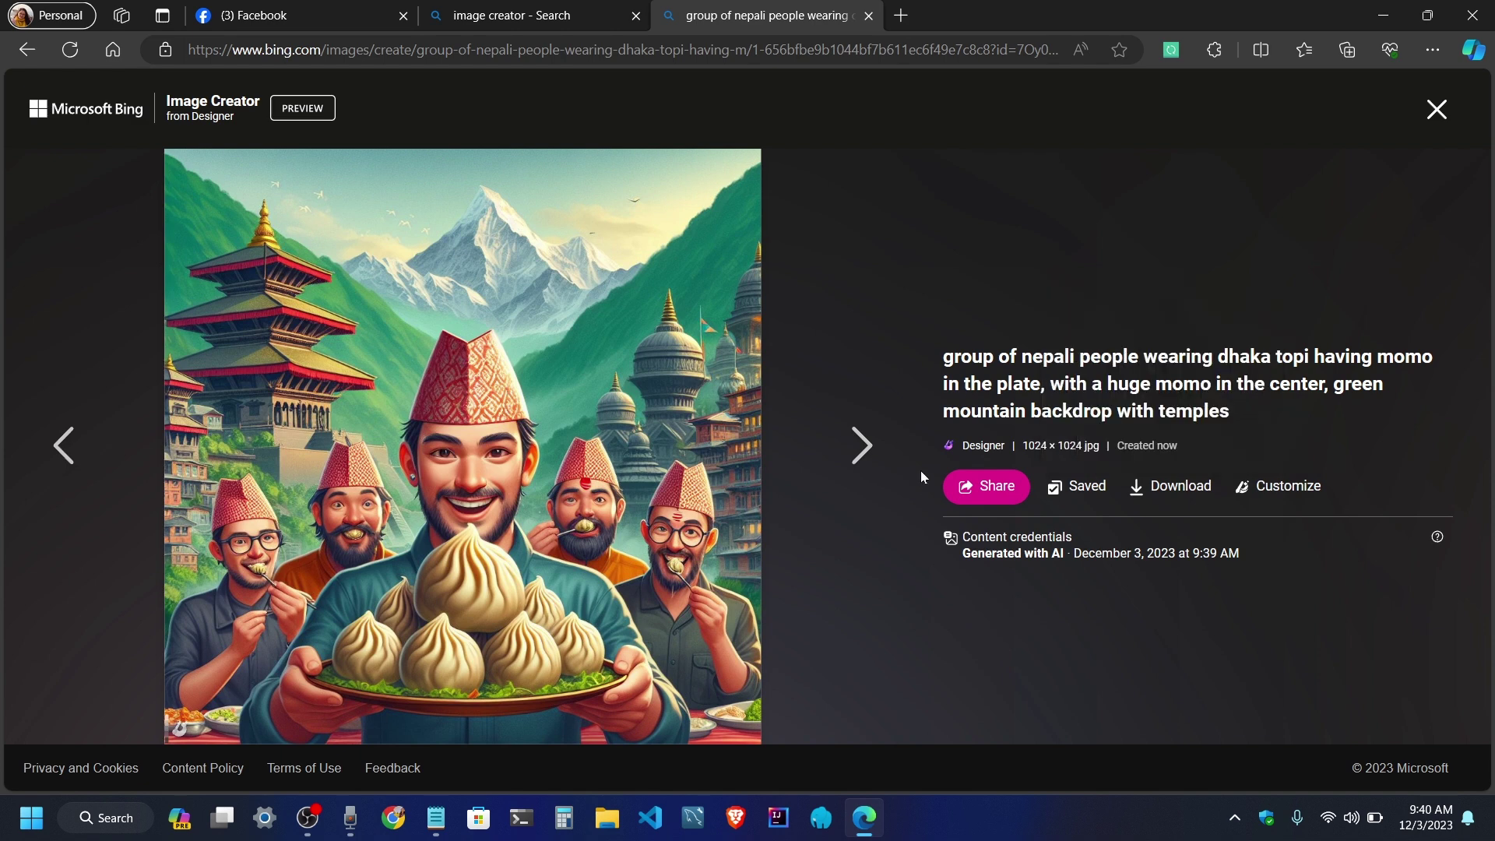
click(860, 445)
click(1078, 488)
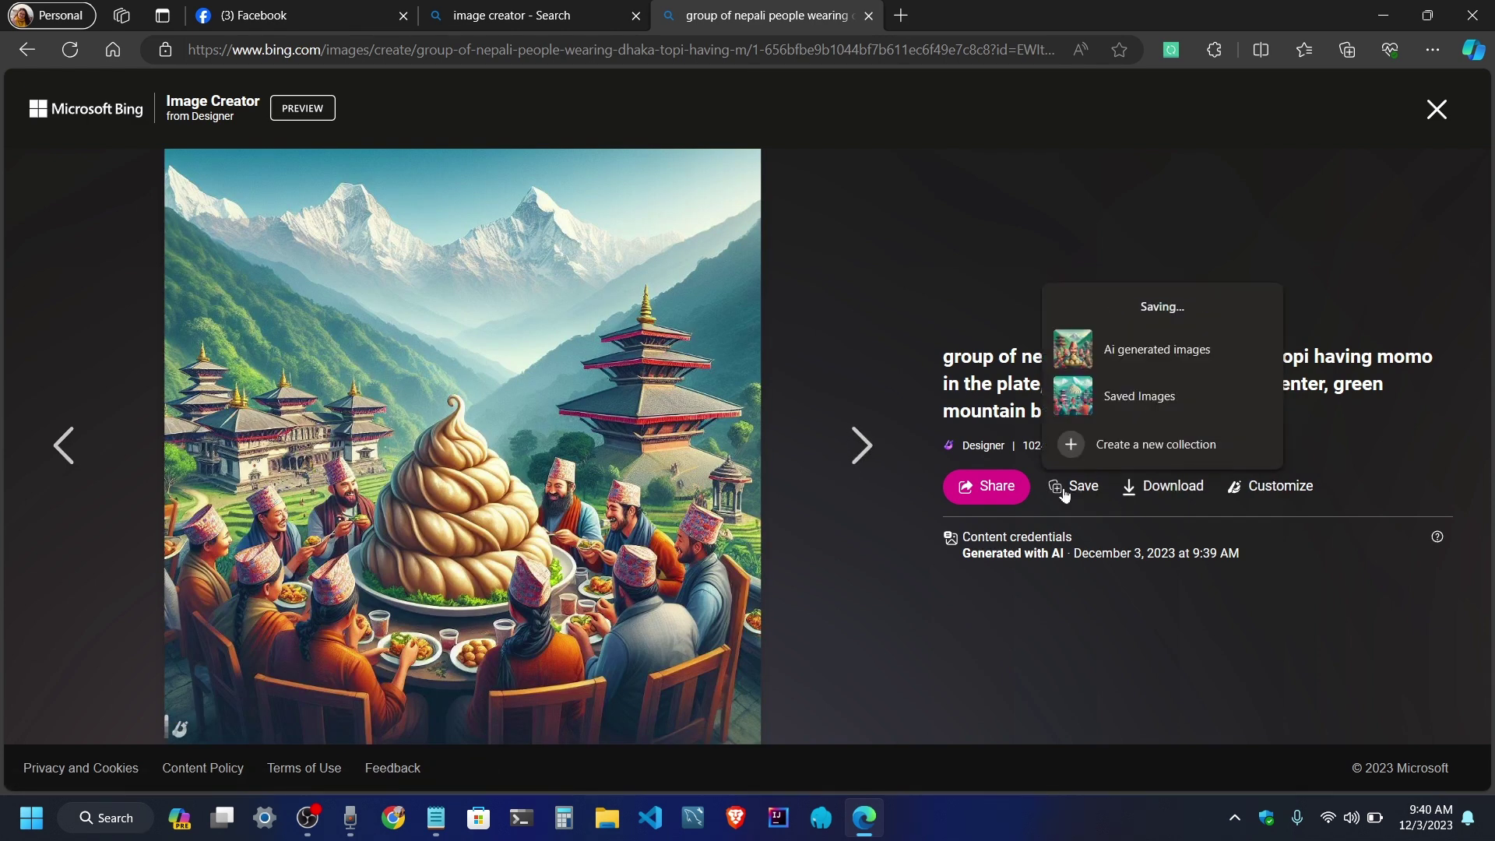
click(864, 446)
click(1063, 490)
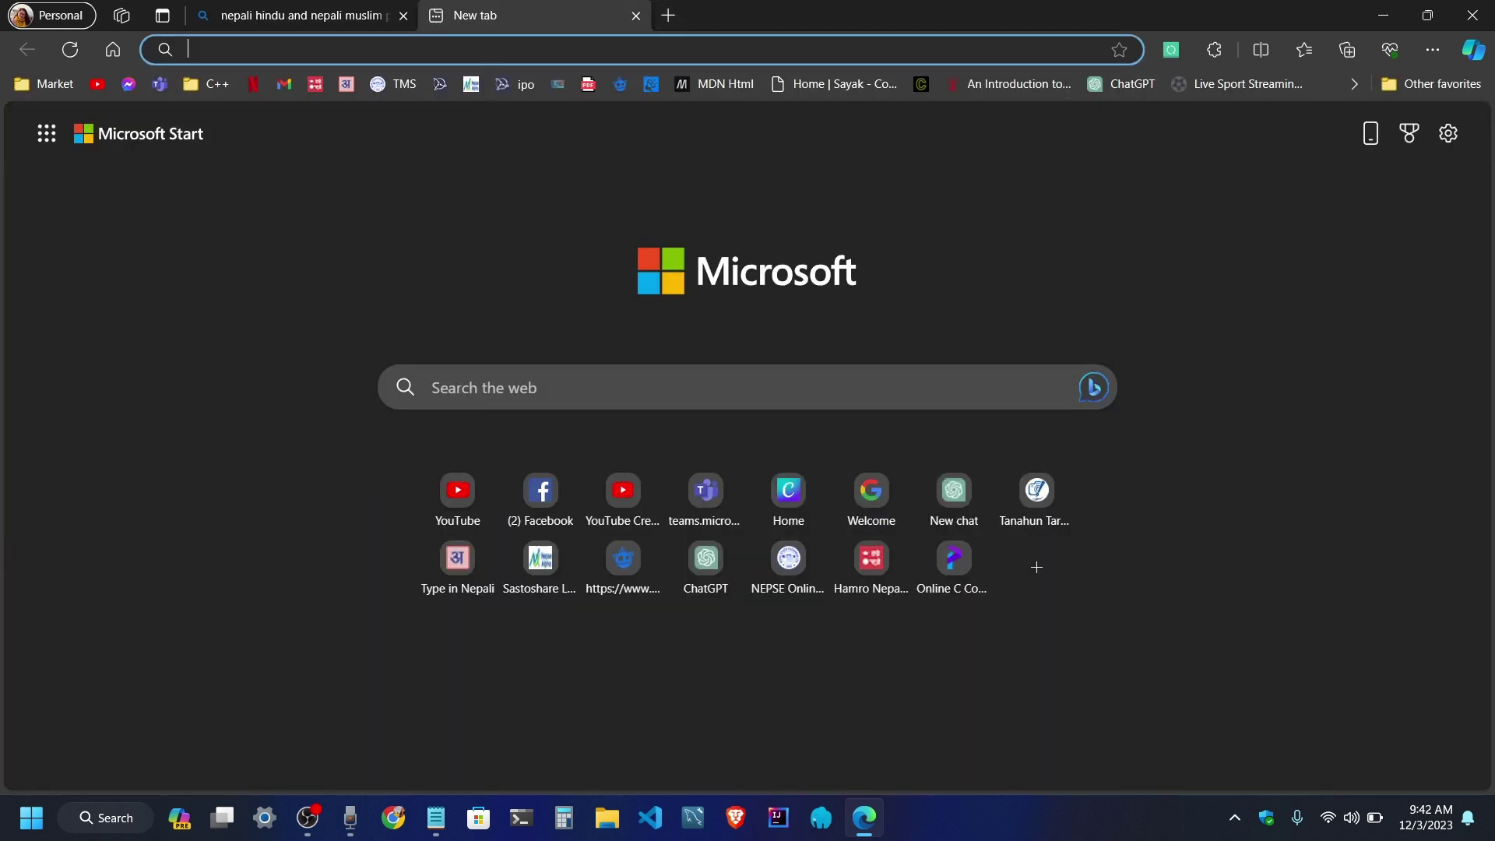
key(ctrl+l)
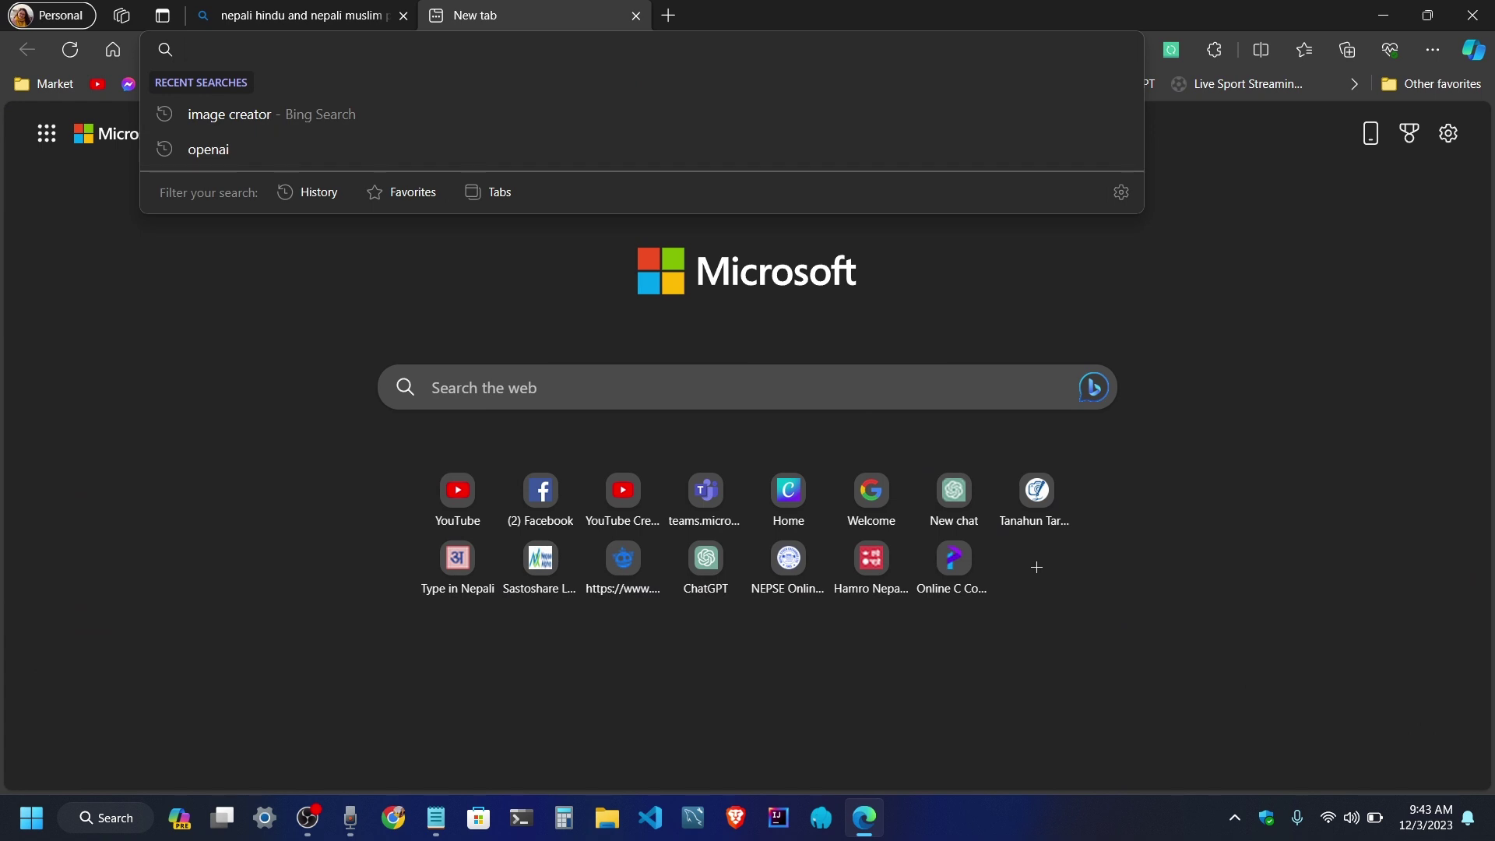
click(347, 12)
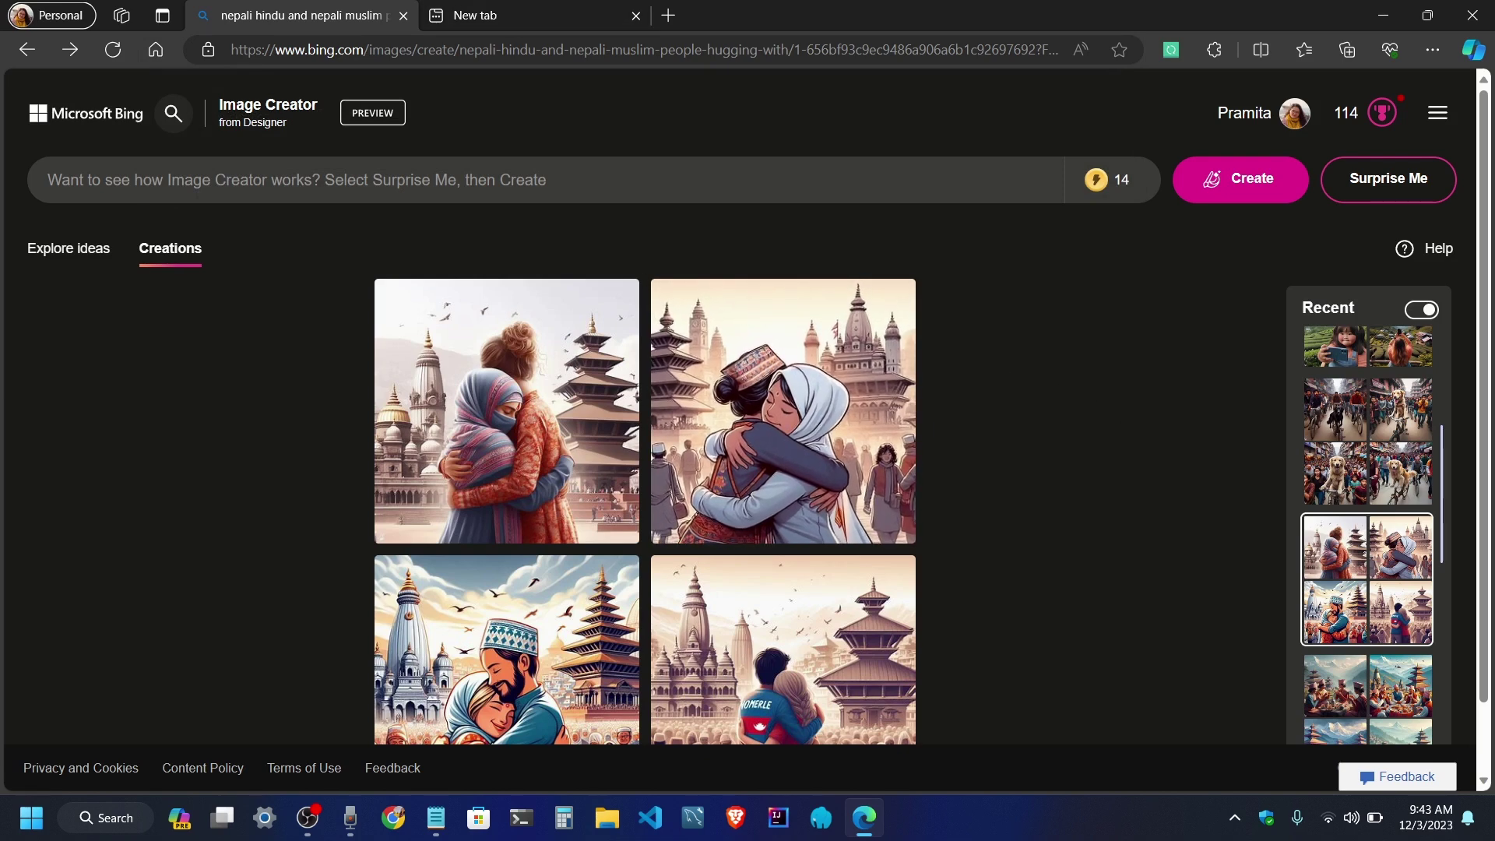
drag(461, 49, 1124, 49)
key(BackSpace)
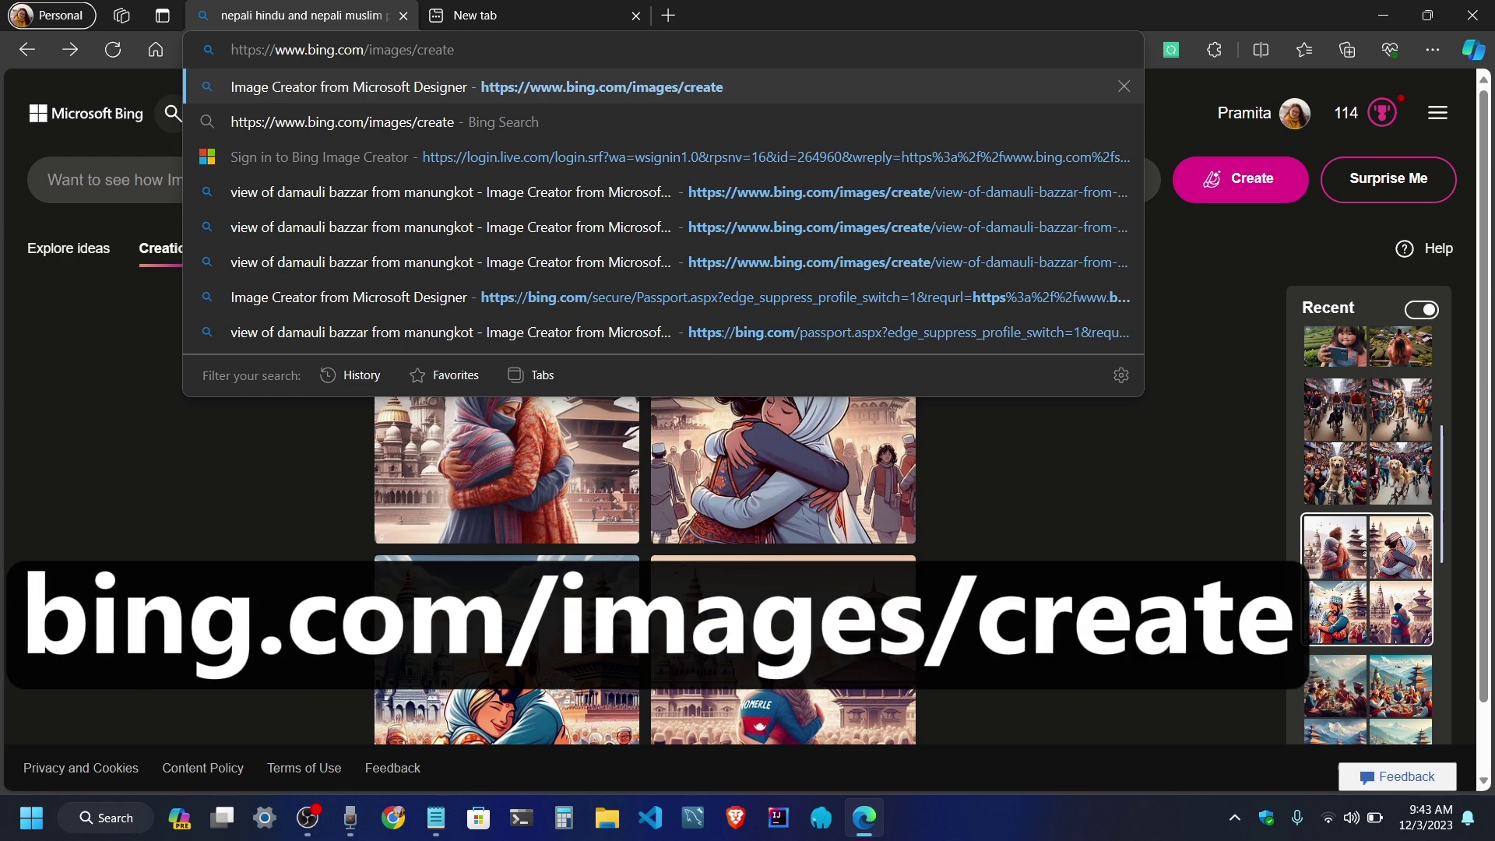
drag(455, 49, 231, 49)
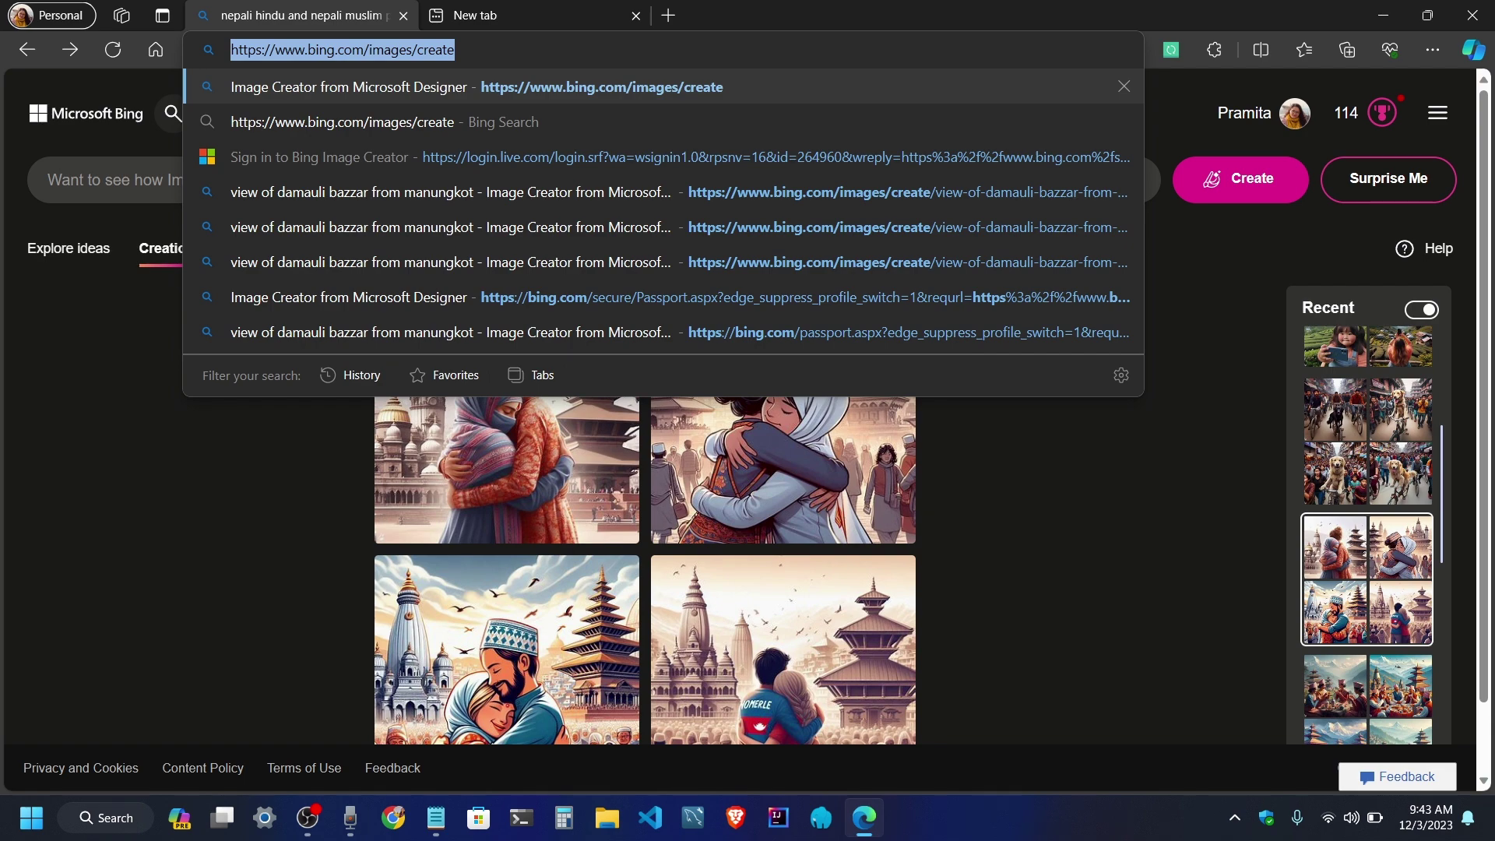
key(Return)
click(576, 25)
key(ctrl+w)
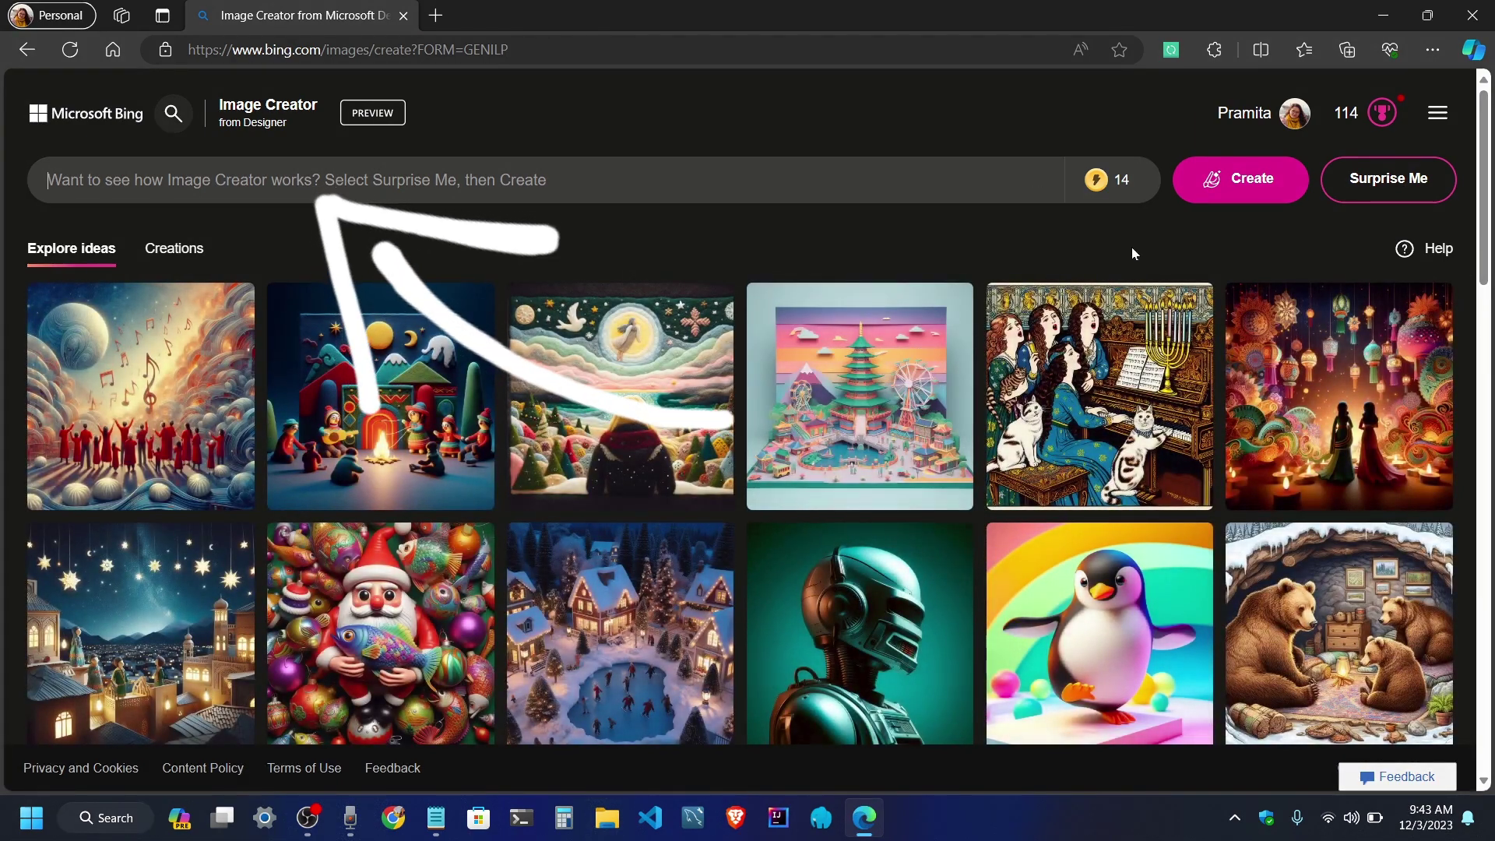
Have Image Creator fill in a surprise prompt and generate images from it
mouse_move(1113, 186)
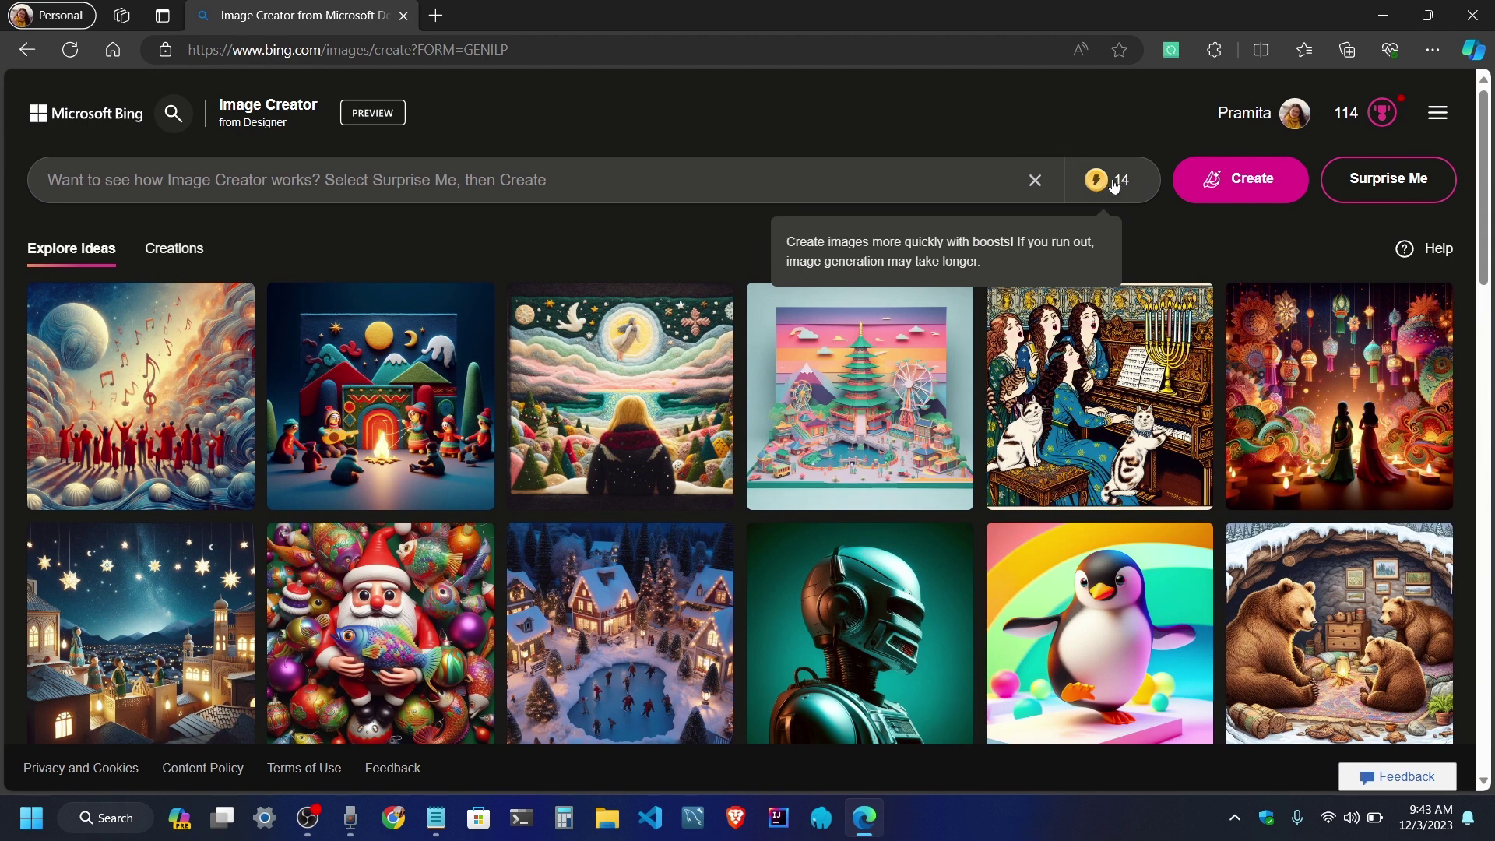
mouse_move(1091, 188)
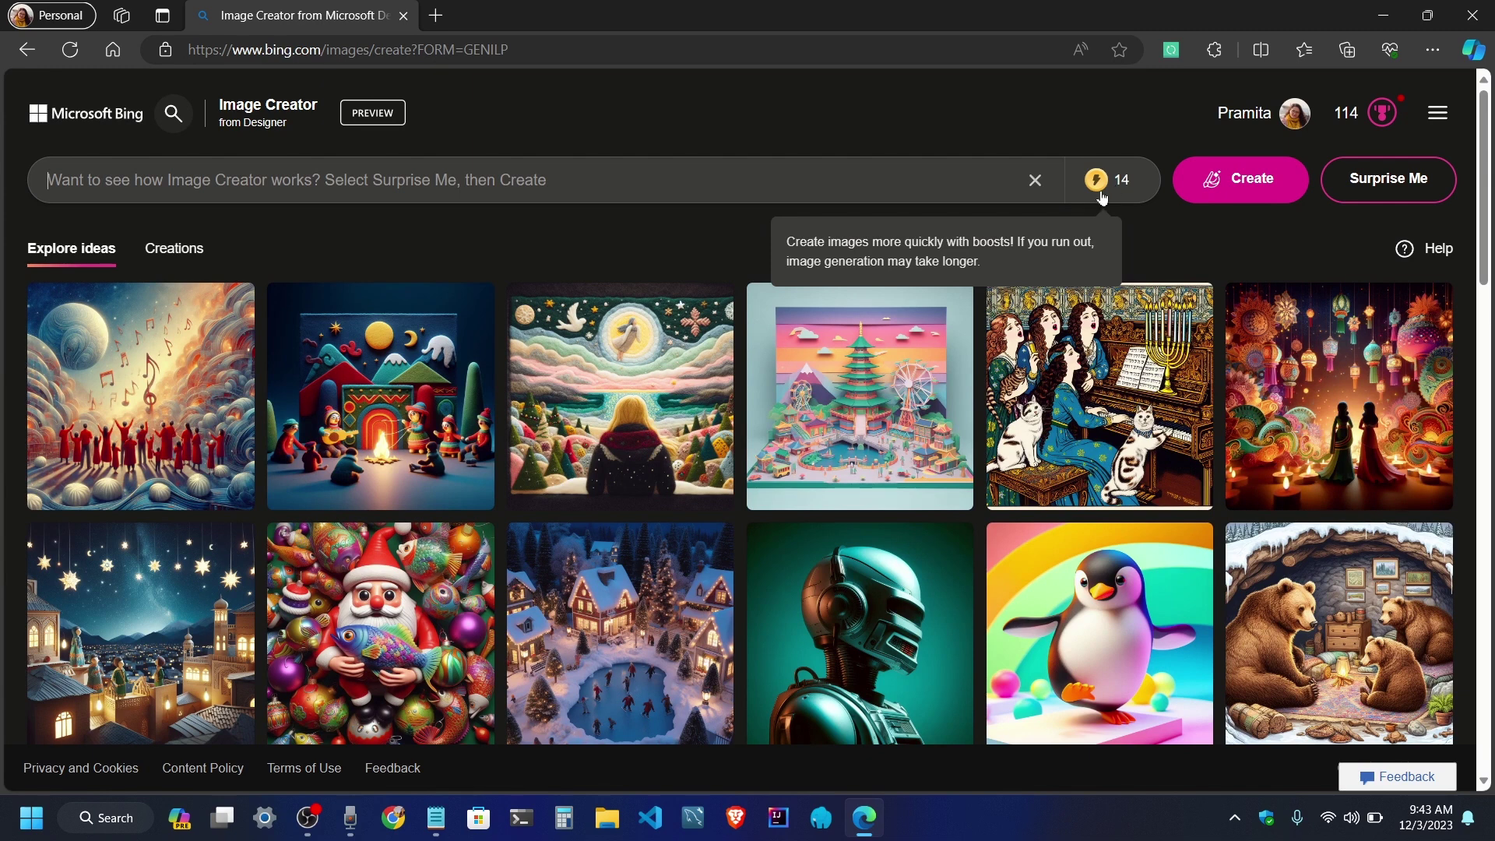
click(1392, 189)
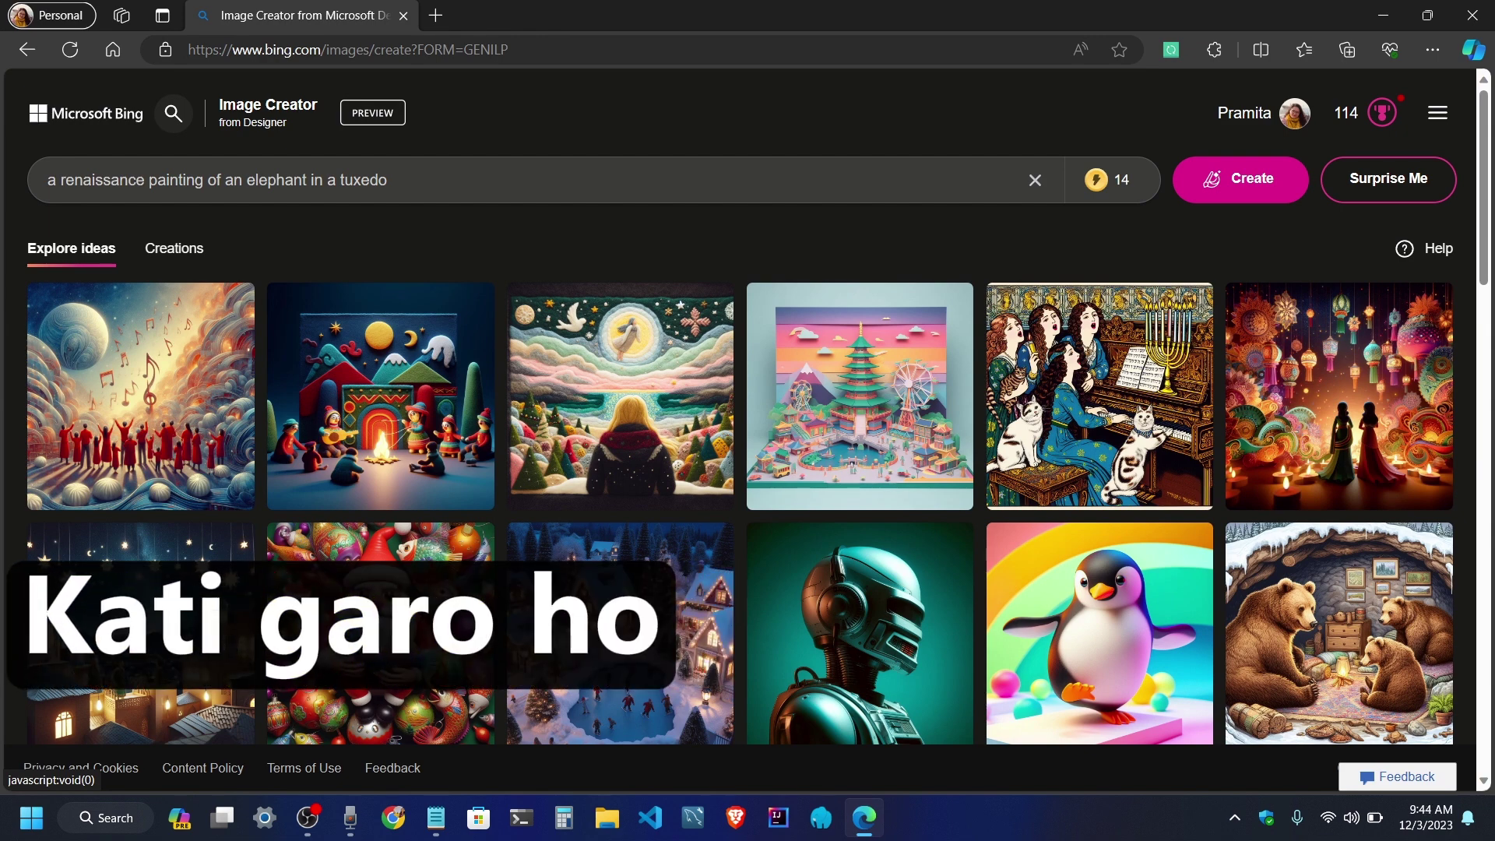
click(1244, 191)
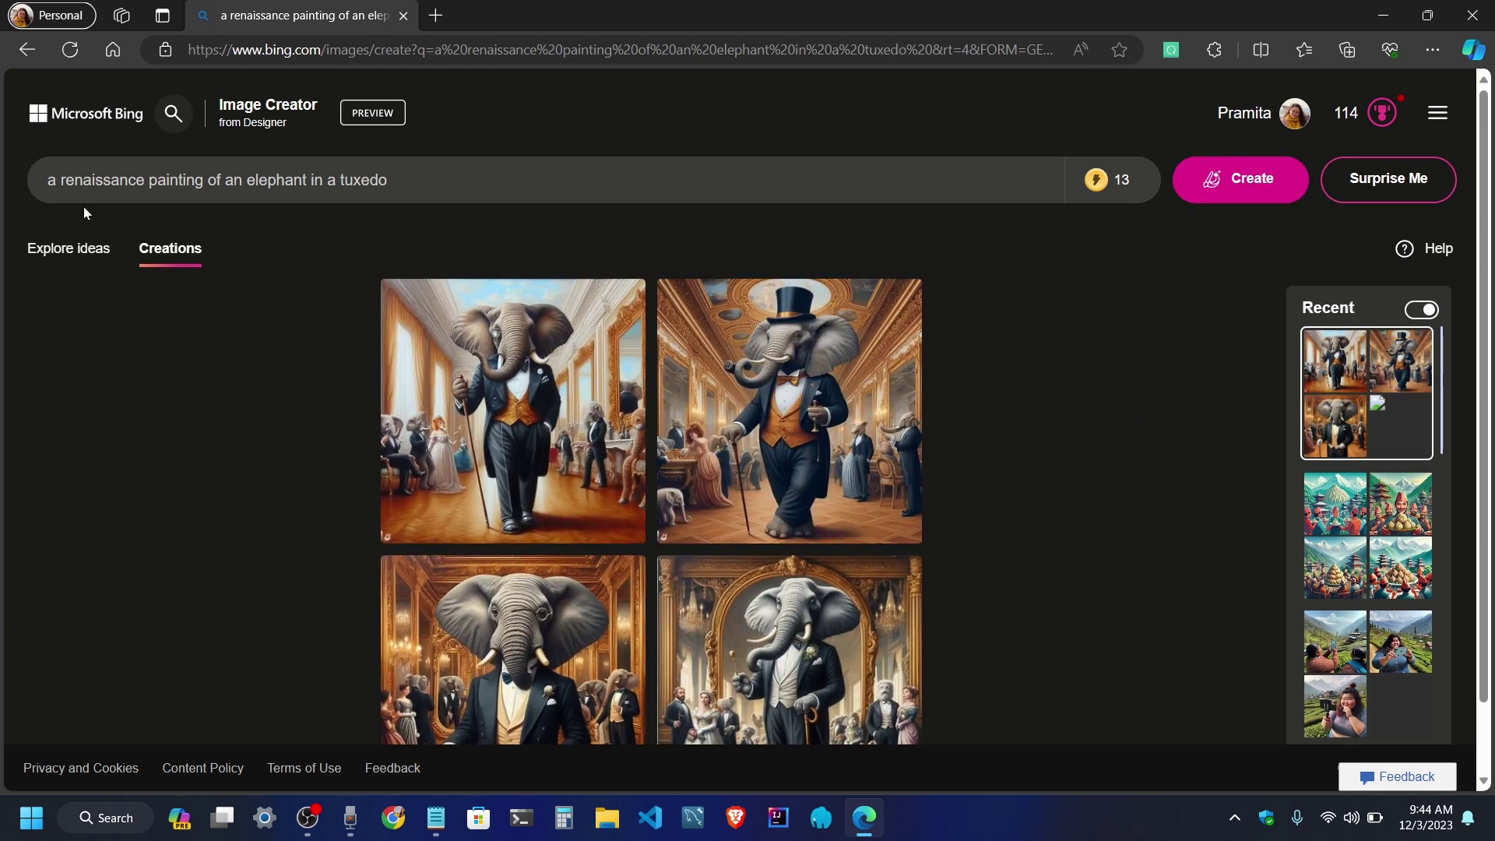
Examine the surprise prompt's wording, view the four elephant images enlarged one after another, and return to the results
double_click(102, 180)
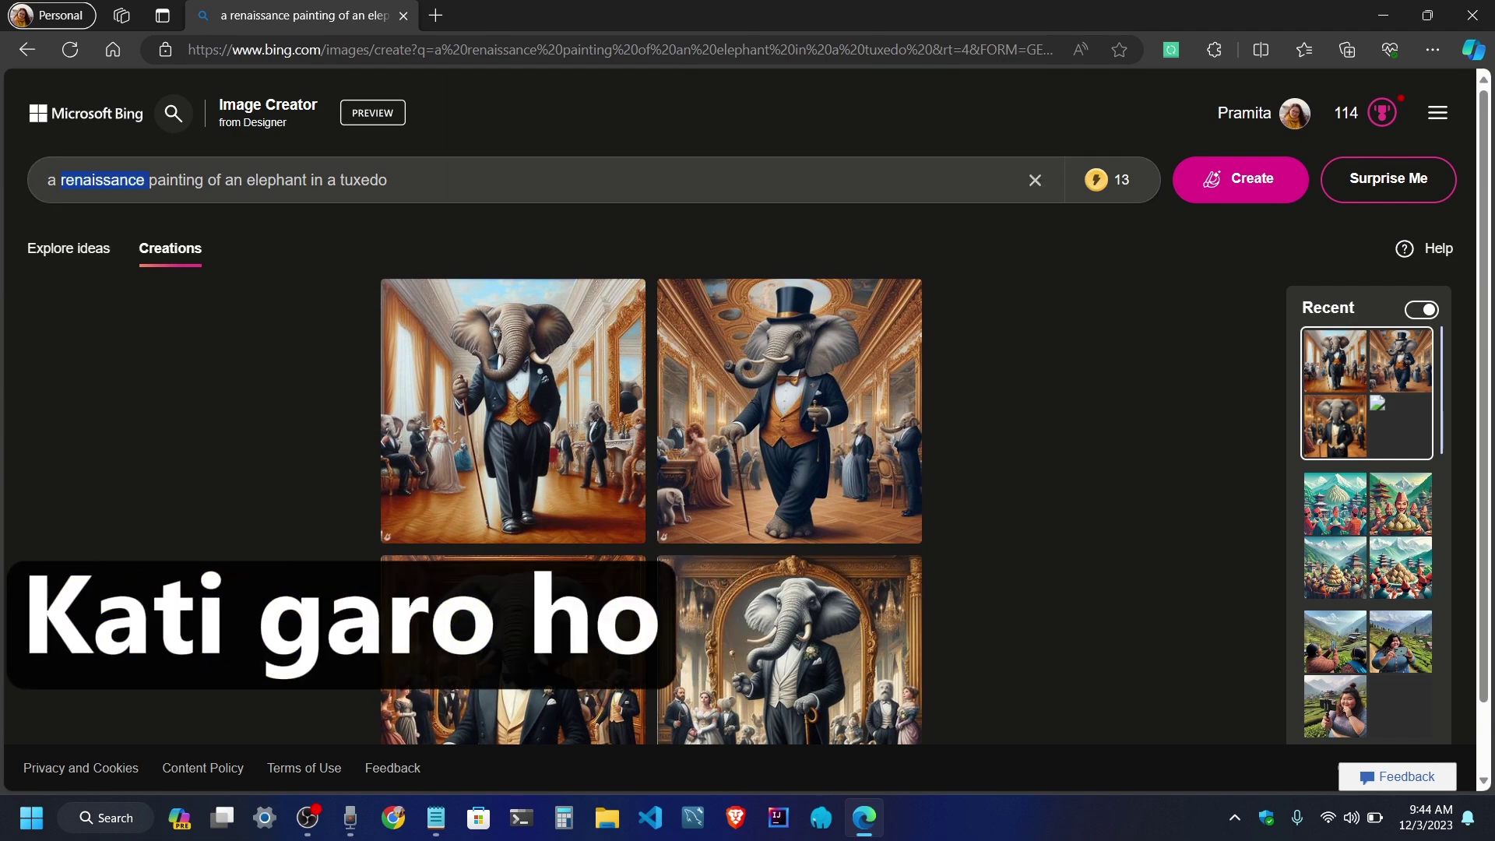
click(369, 180)
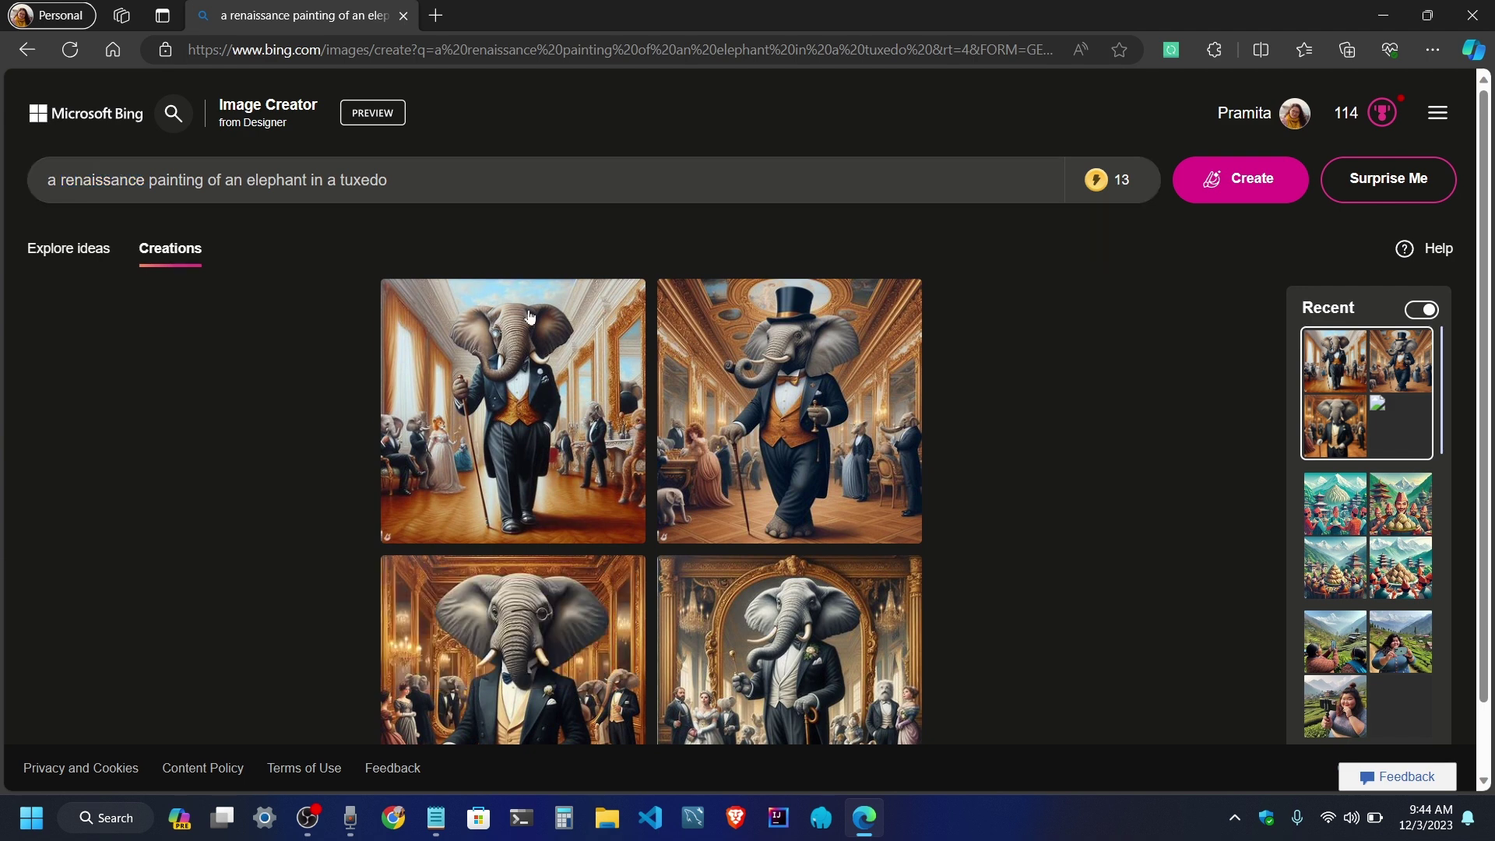
click(600, 435)
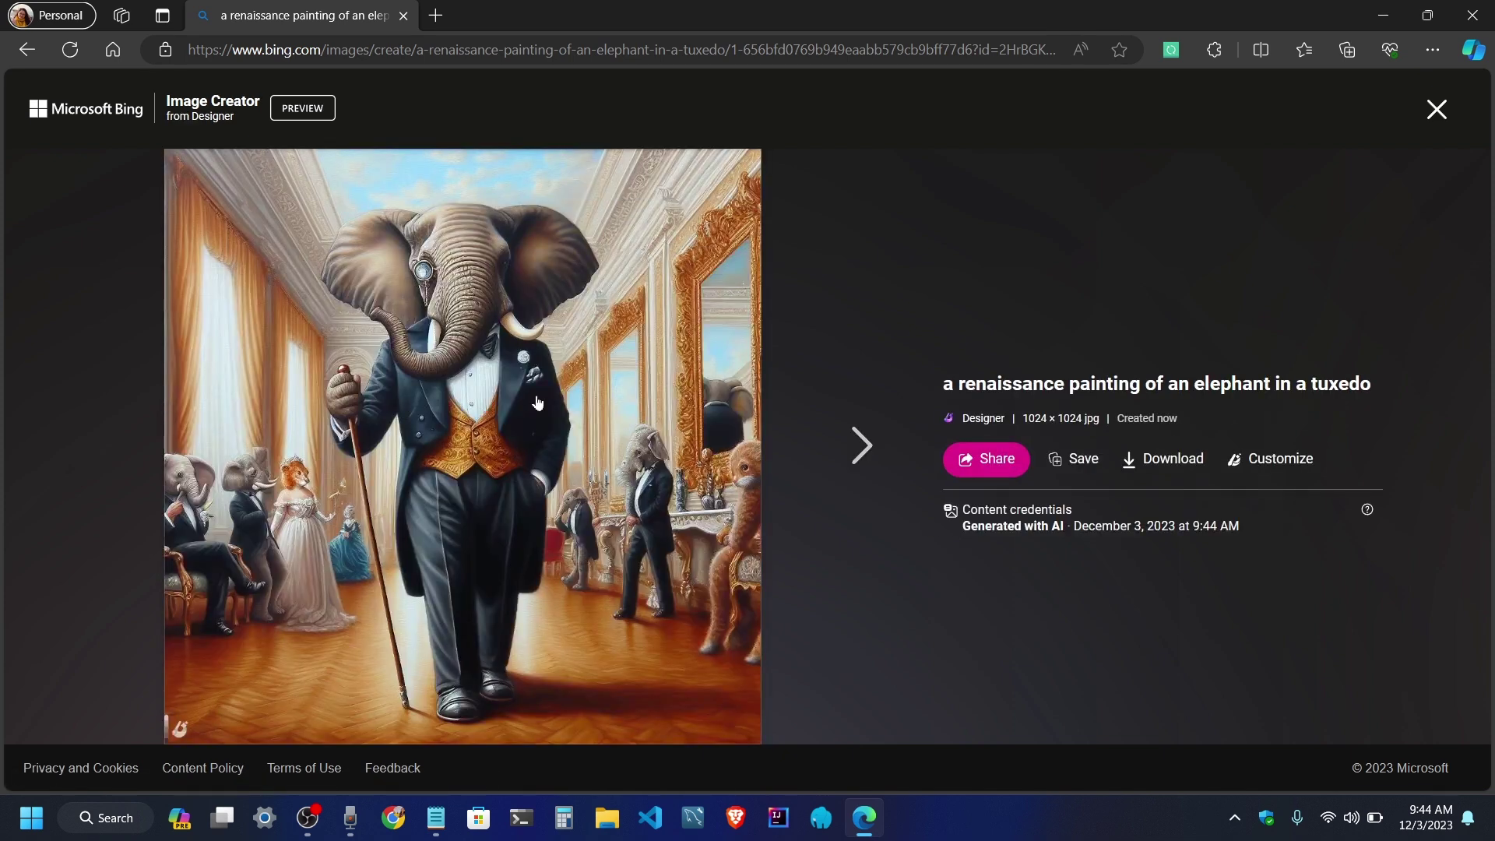
click(848, 444)
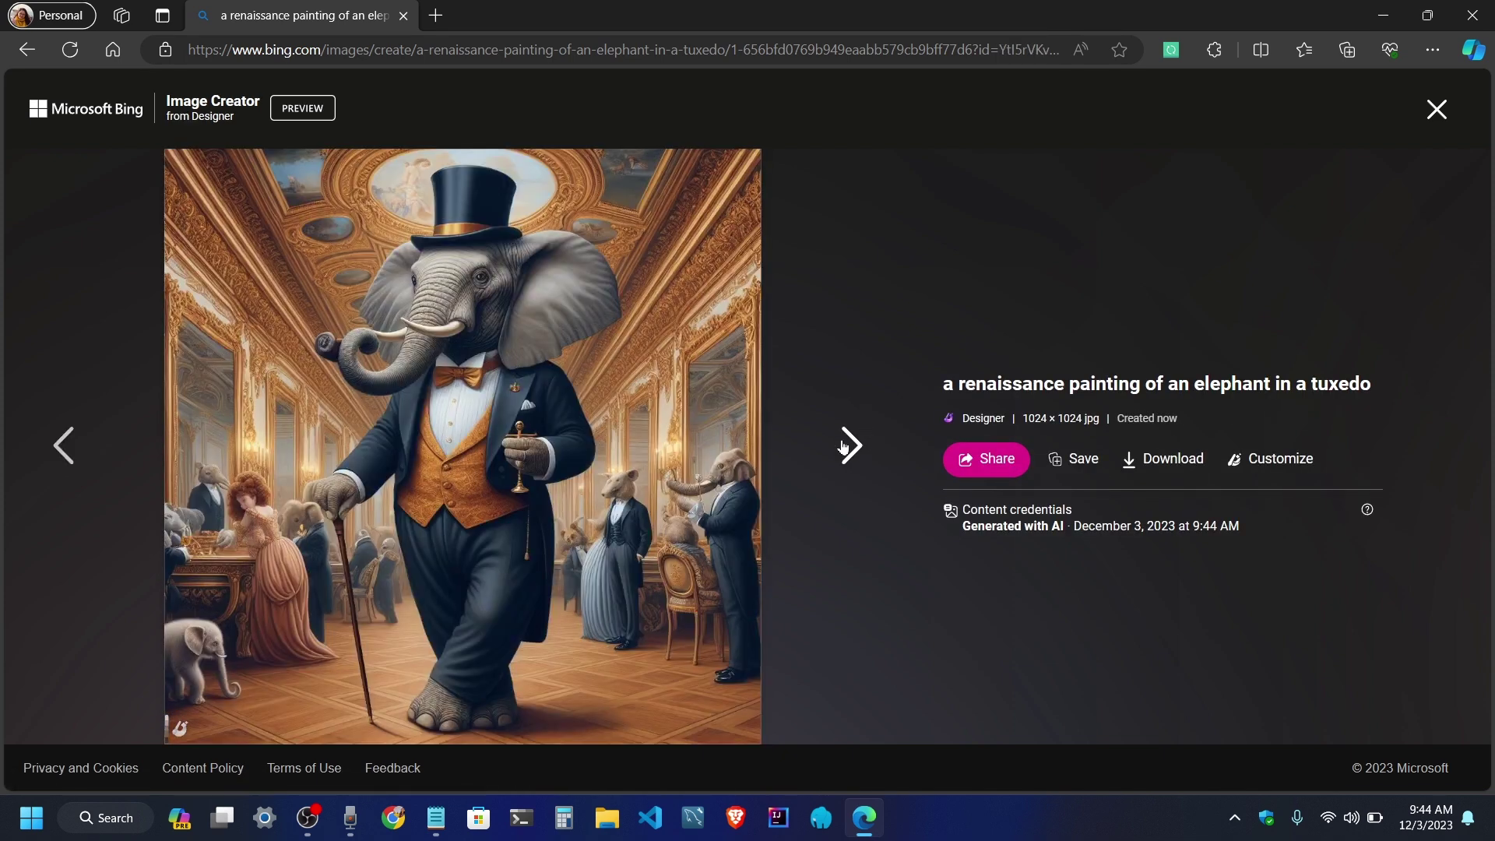
click(847, 446)
click(844, 445)
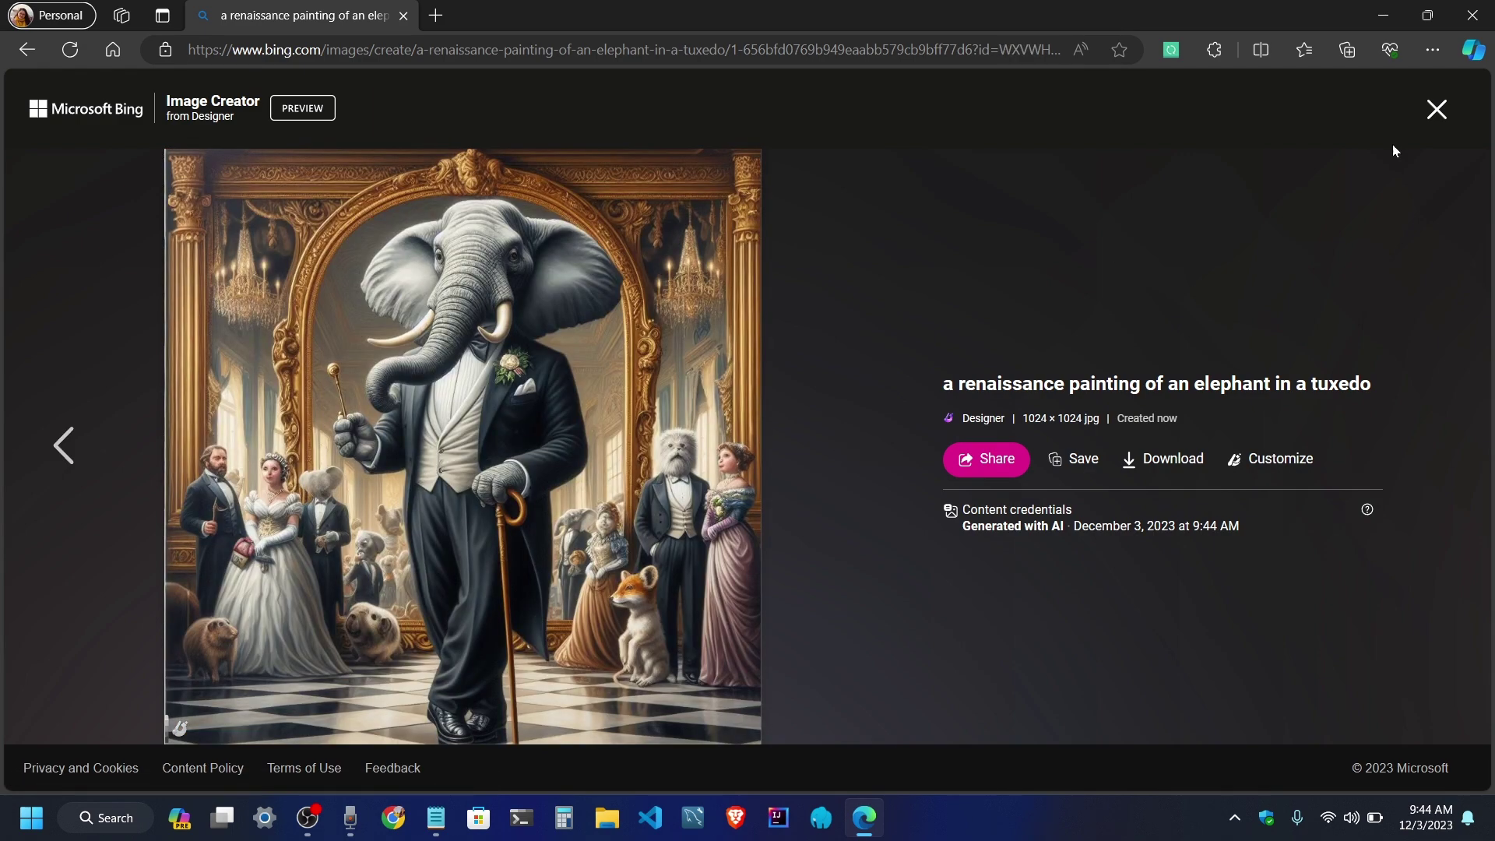
click(1436, 109)
scroll(1117, 465, down, 1)
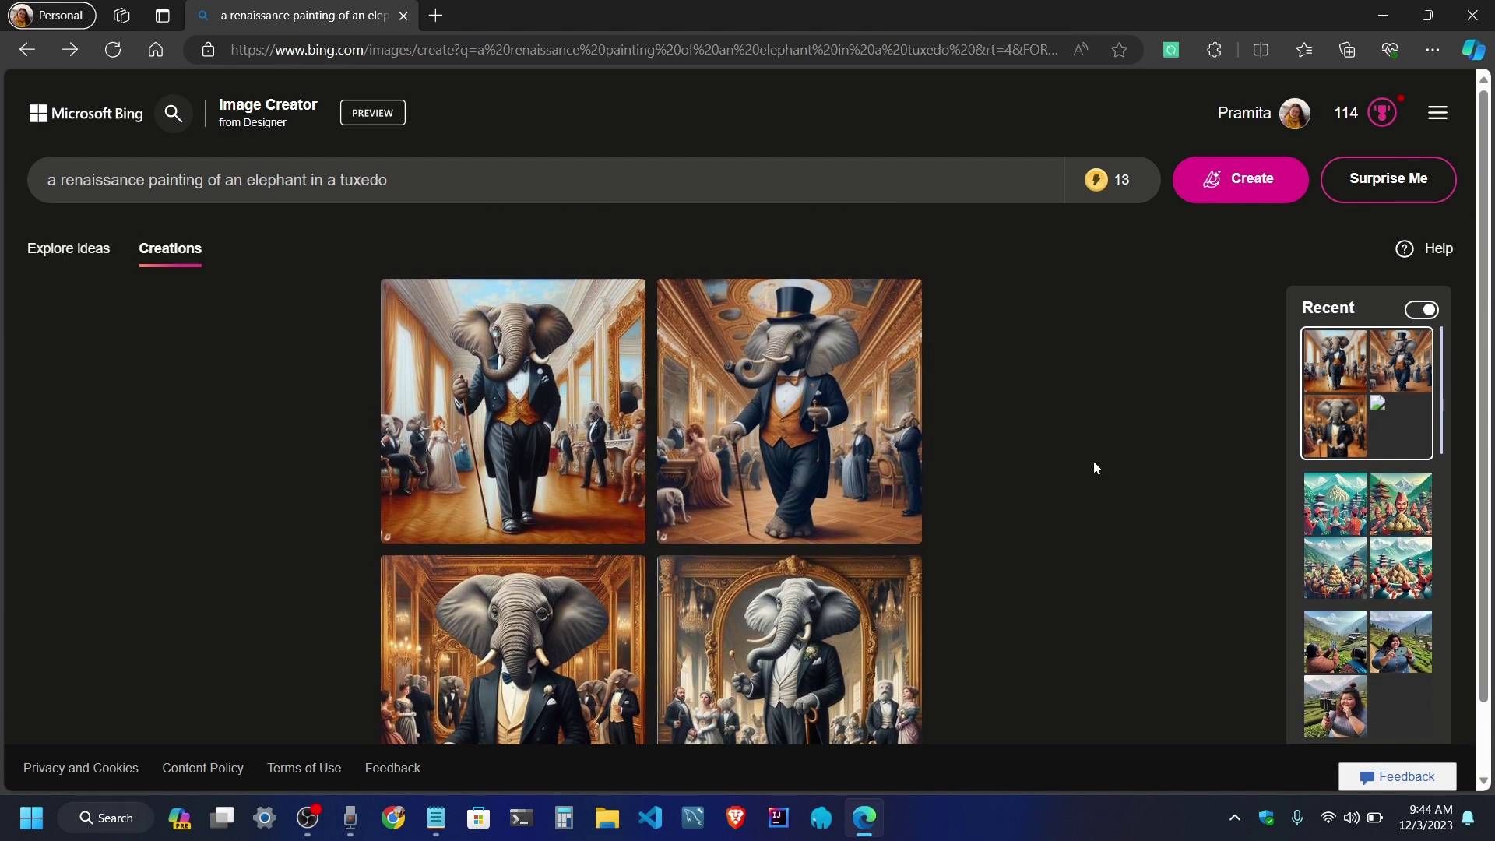
scroll(1094, 466, down, 1)
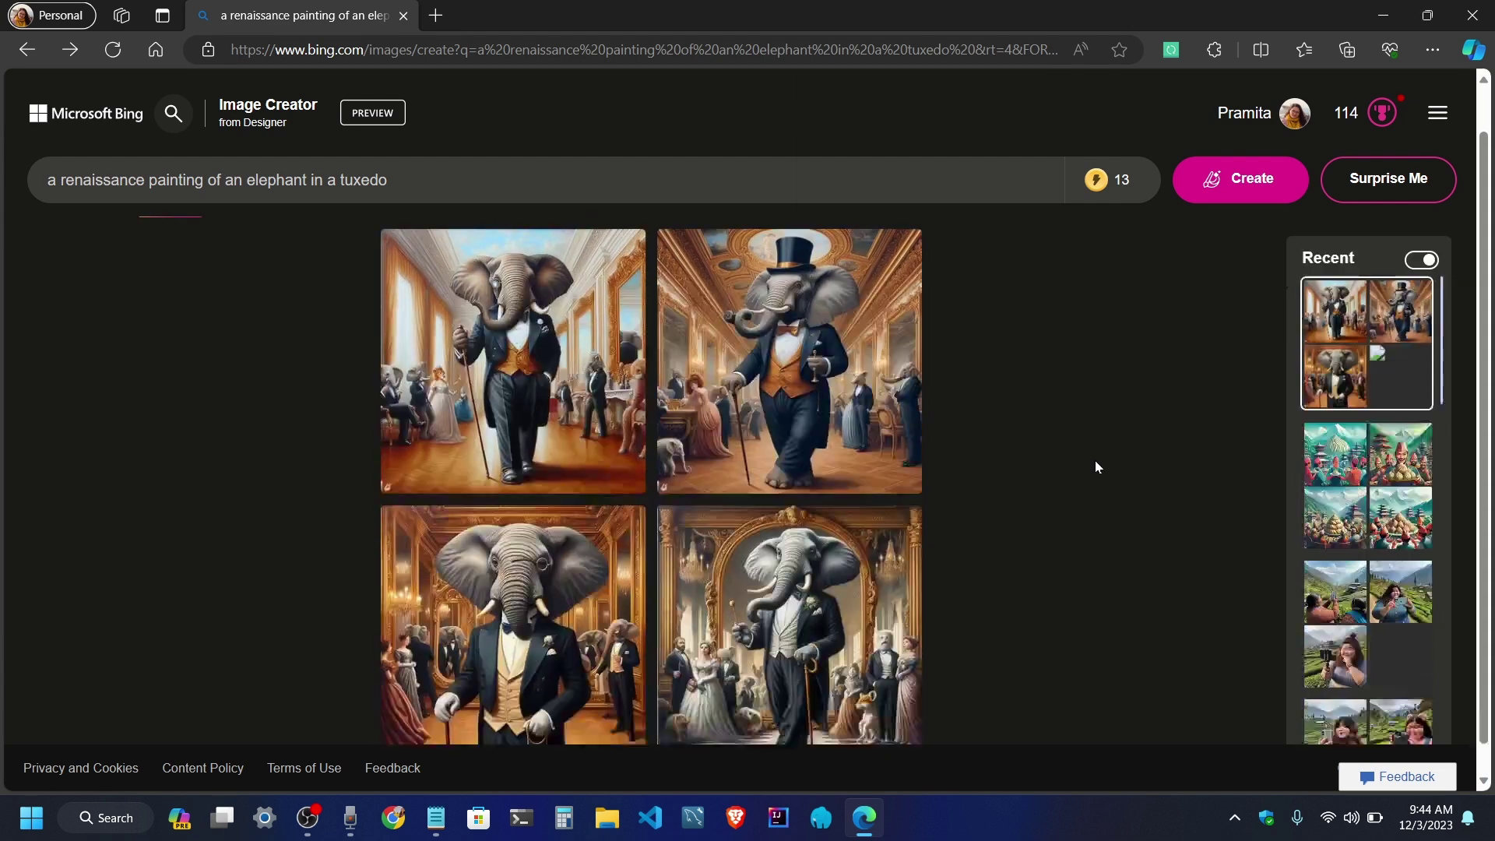
scroll(1095, 466, up, 1)
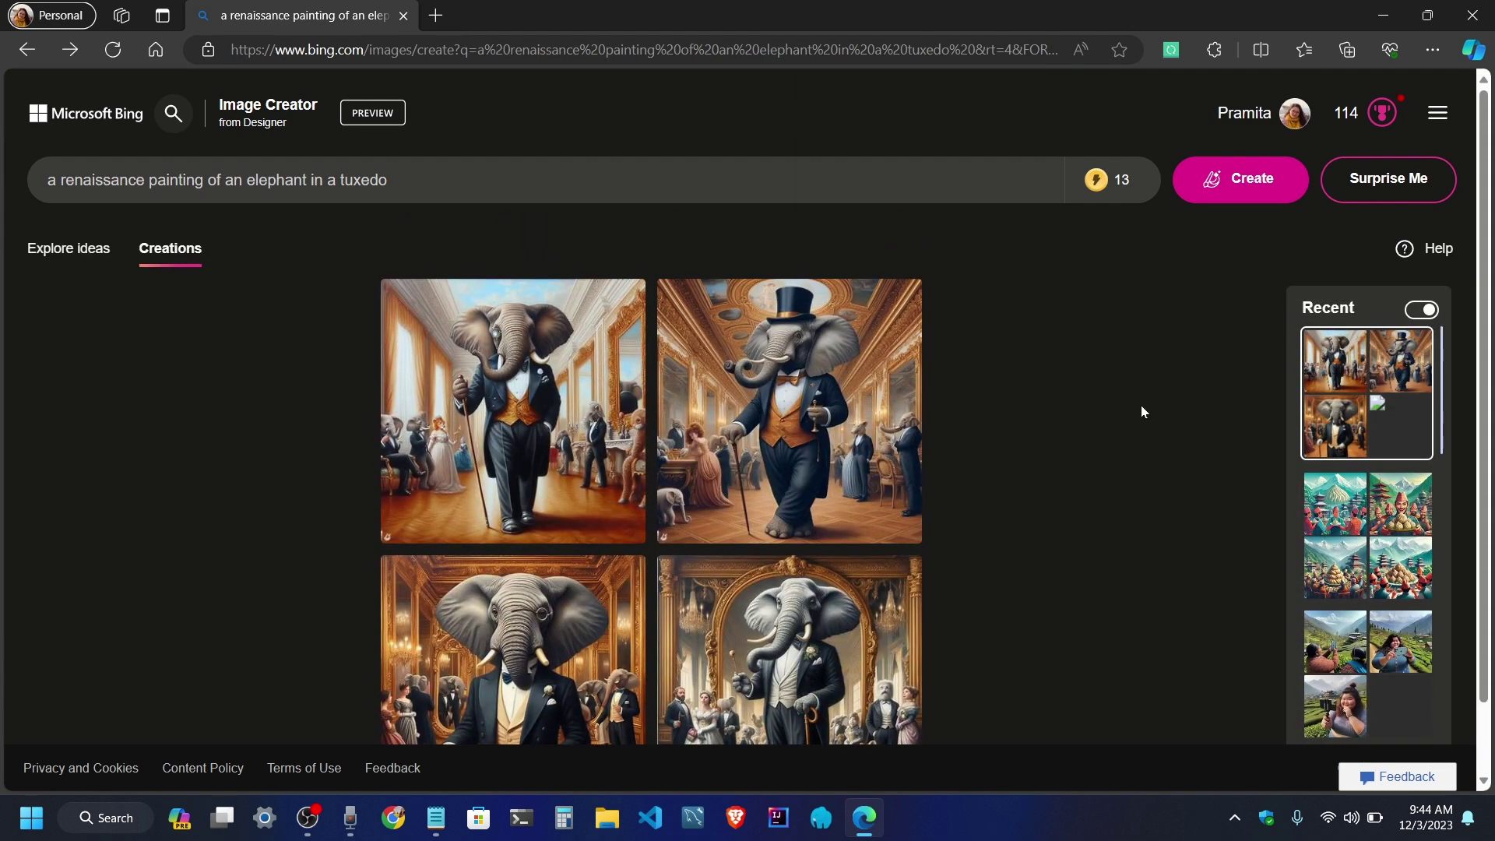